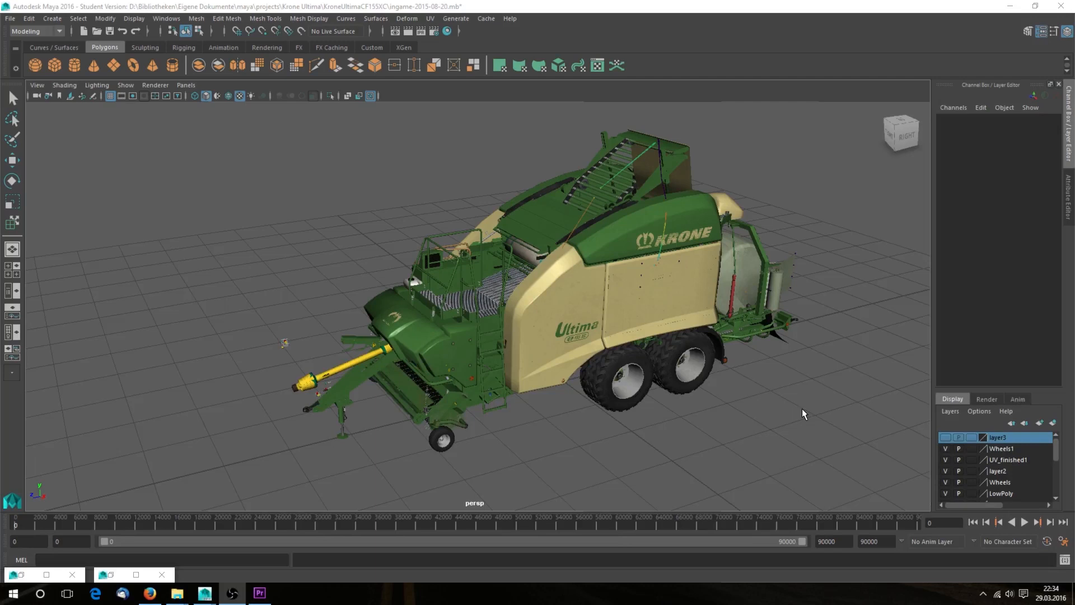
Examine the drive shaft, the detached hydraulic couplings and the hose bundle inside the drawbar's box beam
middle_click_drag(474, 379, 622, 341, "alt")
right_click_drag(389, 342, 734, 359, "alt")
middle_click_drag(374, 328, 426, 285, "alt")
right_click_drag(434, 319, 662, 341, "alt")
middle_click_drag(554, 343, 708, 334, "alt")
right_click_drag(490, 339, 614, 350, "alt")
left_click_drag(577, 336, 616, 211, "alt")
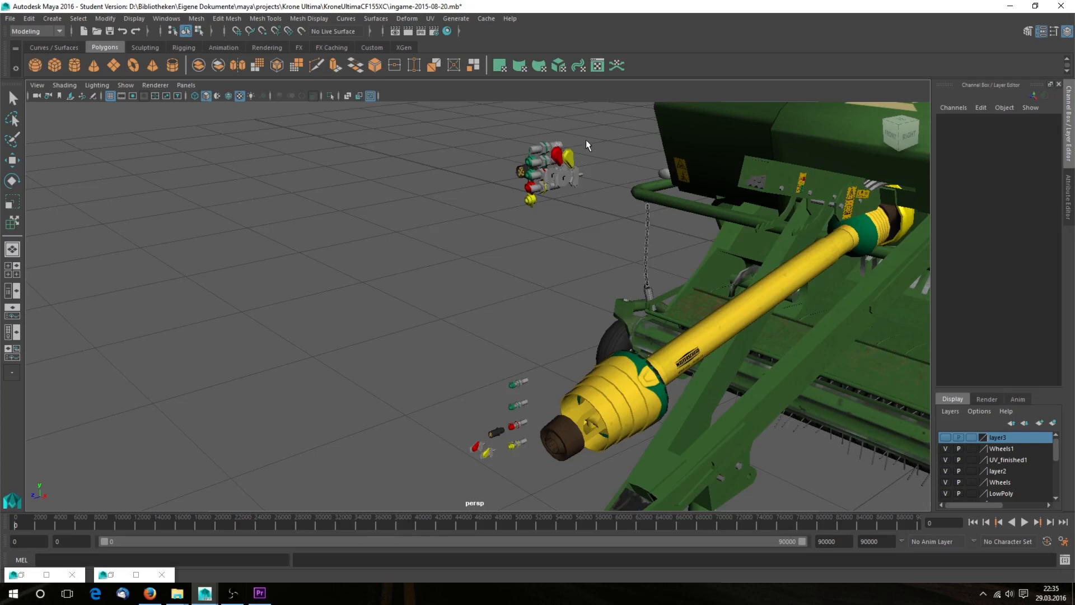
left_click_drag(686, 223, 790, 208, "alt")
right_click_drag(579, 203, 781, 286, "alt")
middle_click_drag(722, 231, 613, 311, "alt")
left_click_drag(612, 311, 582, 401, "alt")
middle_click_drag(582, 401, 620, 306, "alt")
right_click_drag(620, 307, 825, 305, "alt")
left_click_drag(825, 305, 728, 308, "alt")
right_click_drag(728, 308, 700, 315, "alt")
key("alt")
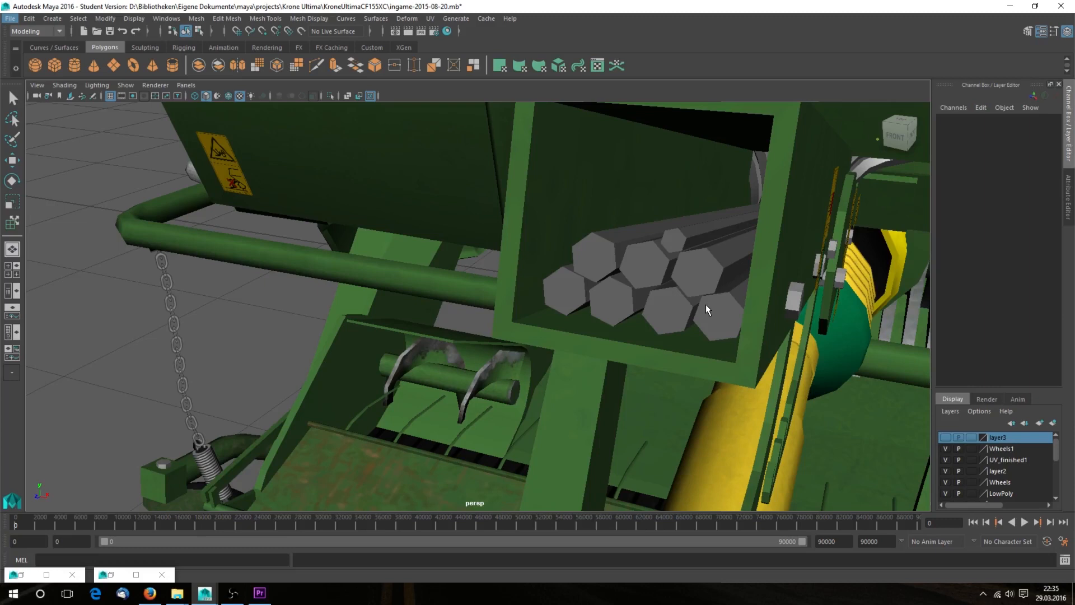
left_click(706, 305)
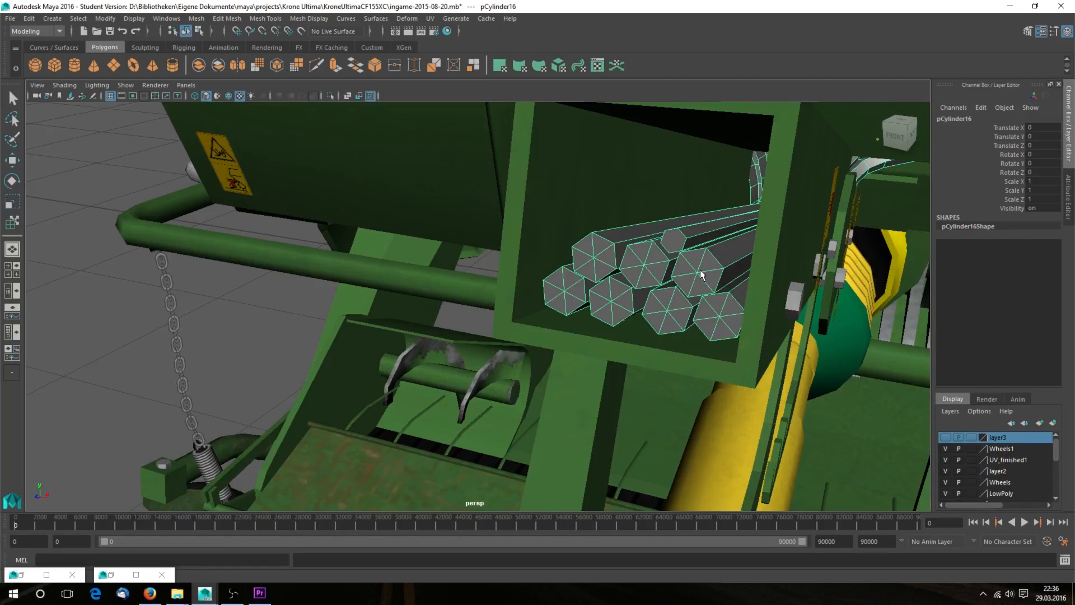
key("q")
left_click_drag(701, 275, 464, 261, "alt")
Start the CV Curve Tool and set up a wireframe side view showing the detached couplings and the beam's hose ends
scroll(582, 281, "down", 5)
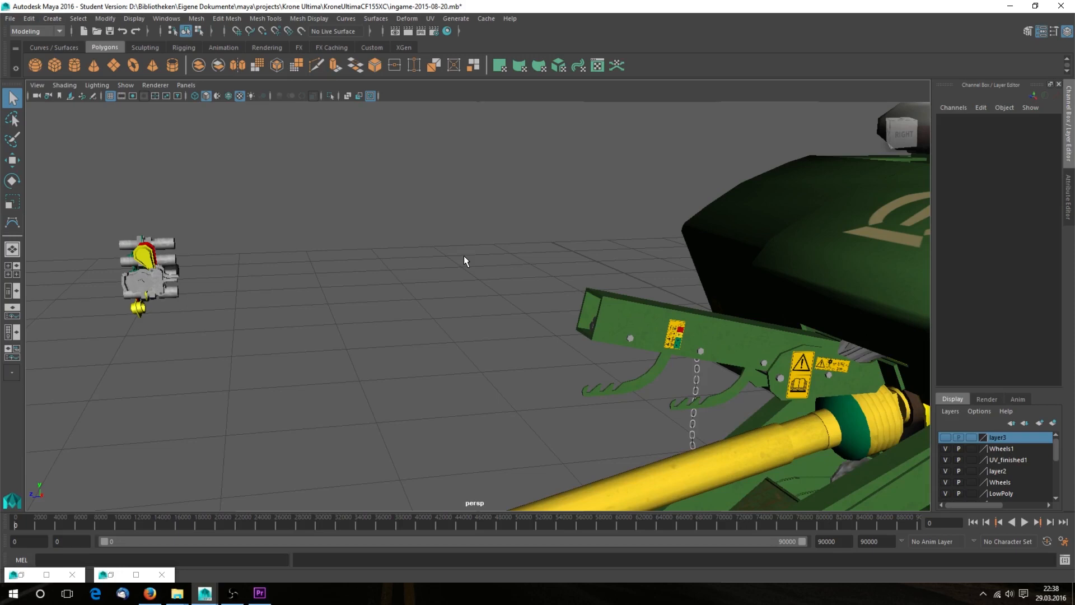
mouse_move(463, 261)
left_mouse_down("alt")
mouse_move(518, 307)
mouse_move(507, 309)
mouse_move(508, 299)
left_mouse_up("alt")
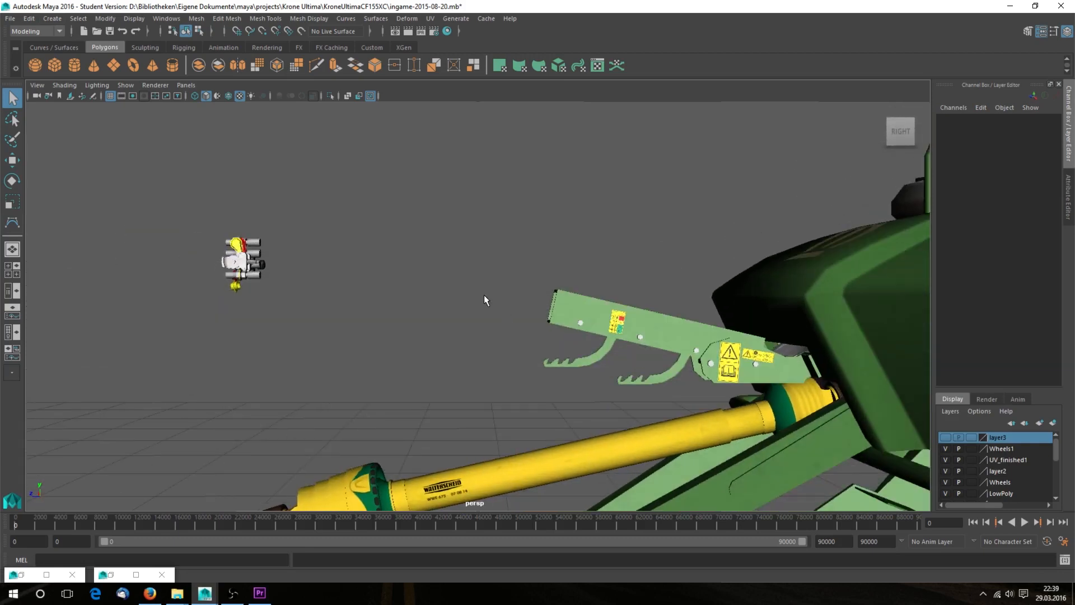
left_click(52, 18)
mouse_move(133, 92)
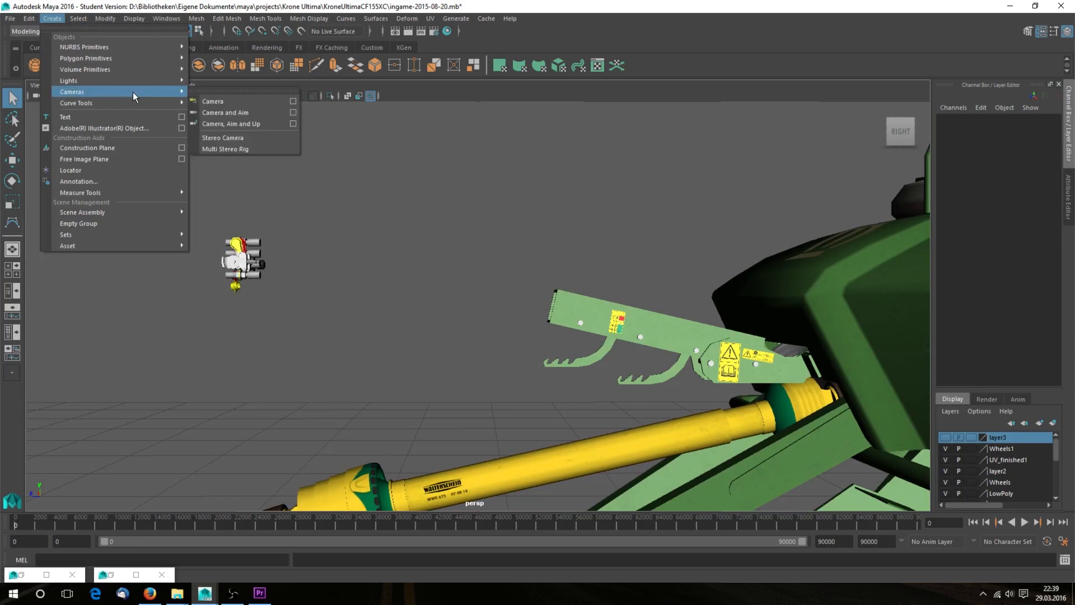
mouse_move(167, 102)
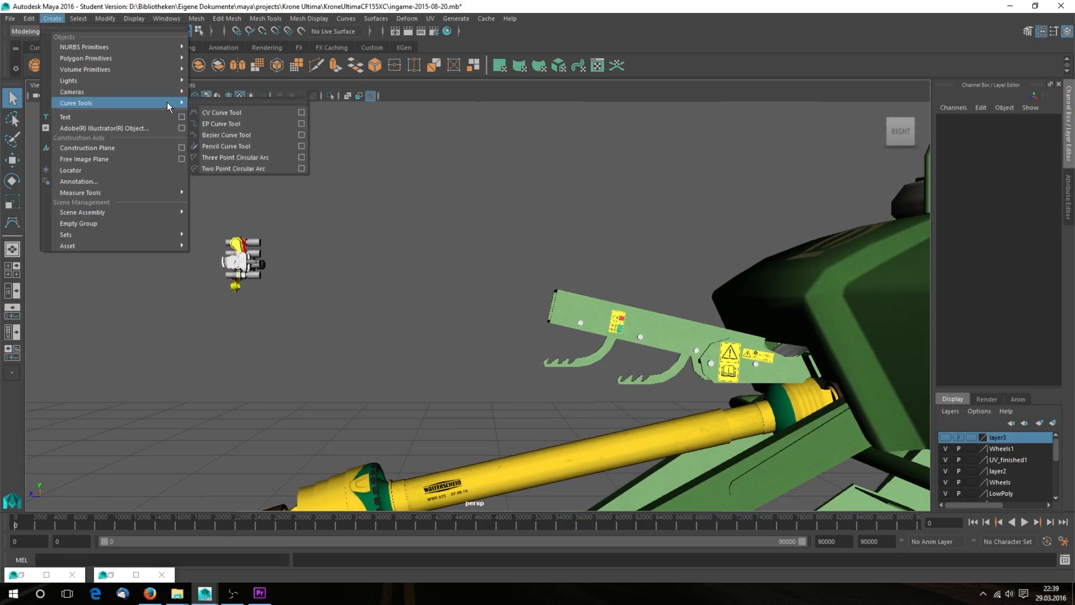
left_click(250, 112)
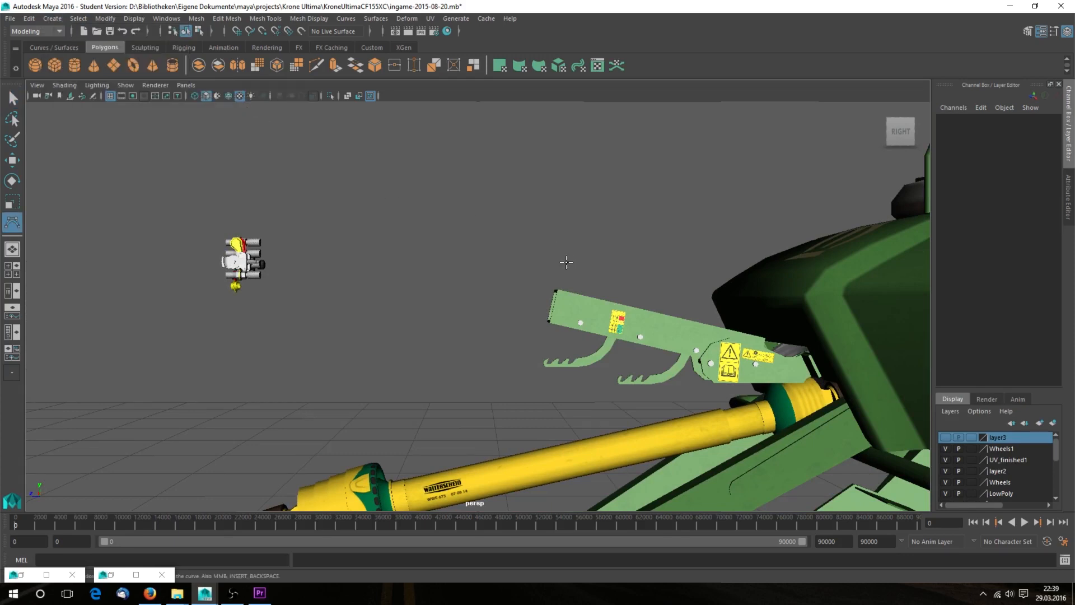
middle_click_drag(567, 259, 621, 260, "alt")
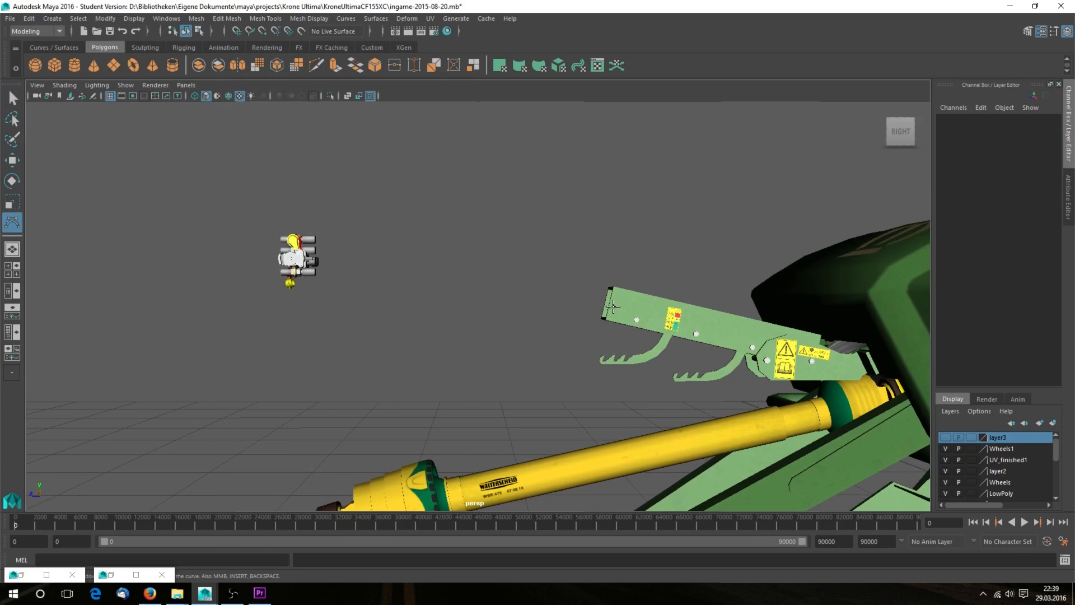
key("space")
left_click_drag(613, 306, 670, 307)
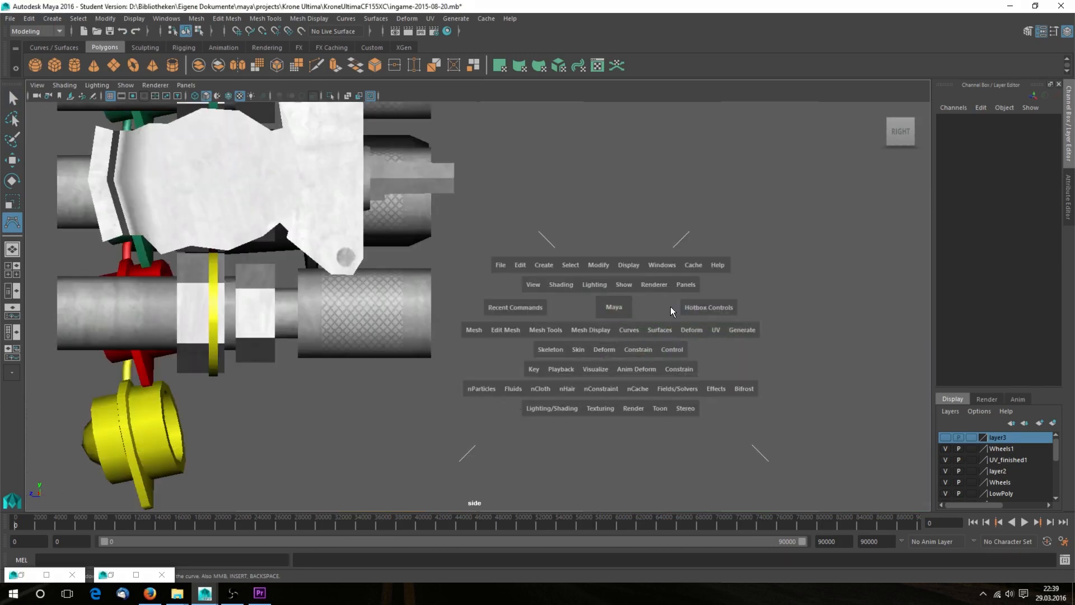
scroll(617, 324, "down", 10)
middle_click_drag(617, 325, 569, 301, "alt")
scroll(569, 301, "up", 5)
middle_click_drag(644, 302, 585, 261, "alt")
scroll(679, 256, "up", 2)
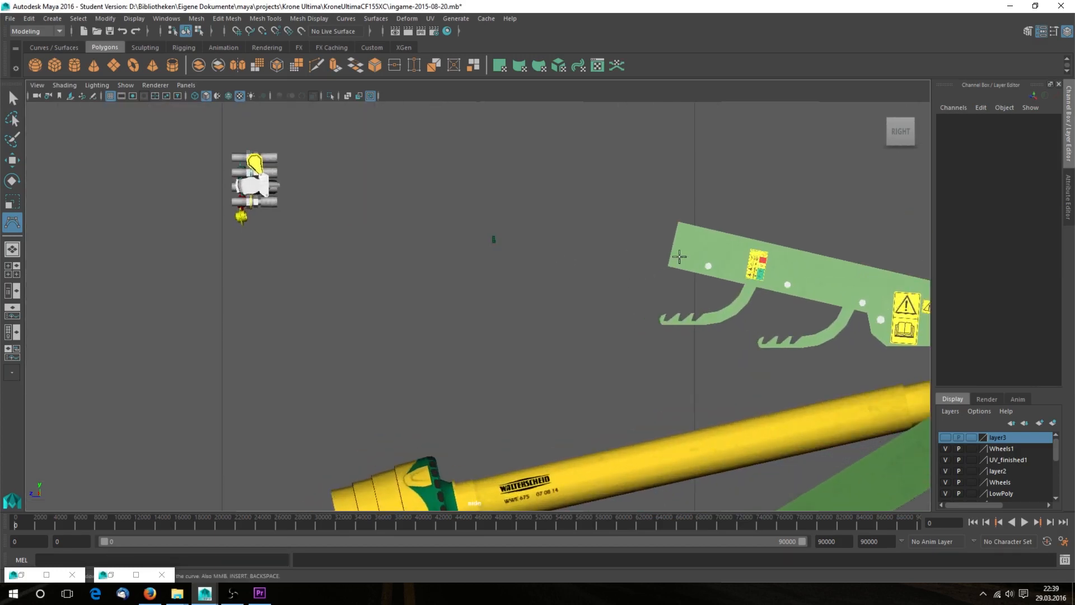
left_click(195, 95)
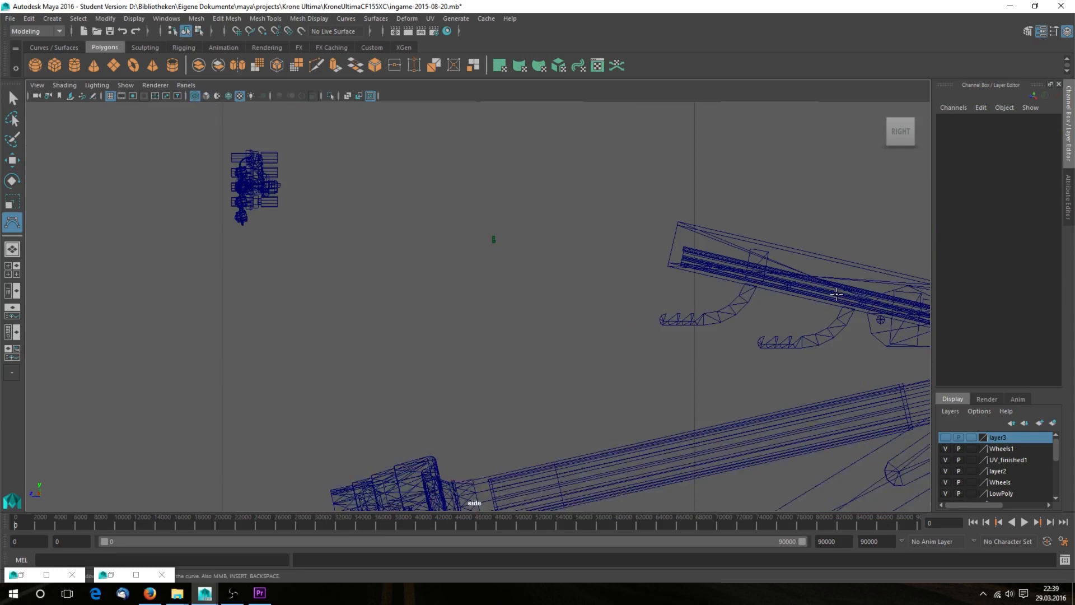
Draw a sagging CV curve with 14 points from the hose ends in the box beam to the rear of the lowest coupling
left_click(679, 262)
left_click(644, 256)
left_click(606, 271)
left_click(559, 306)
left_click(534, 333)
left_click(501, 361)
left_click(449, 358)
left_click(398, 327)
left_click(366, 284)
left_click(345, 241)
left_click(329, 214)
left_click(311, 206)
left_click(293, 200)
left_click(277, 201)
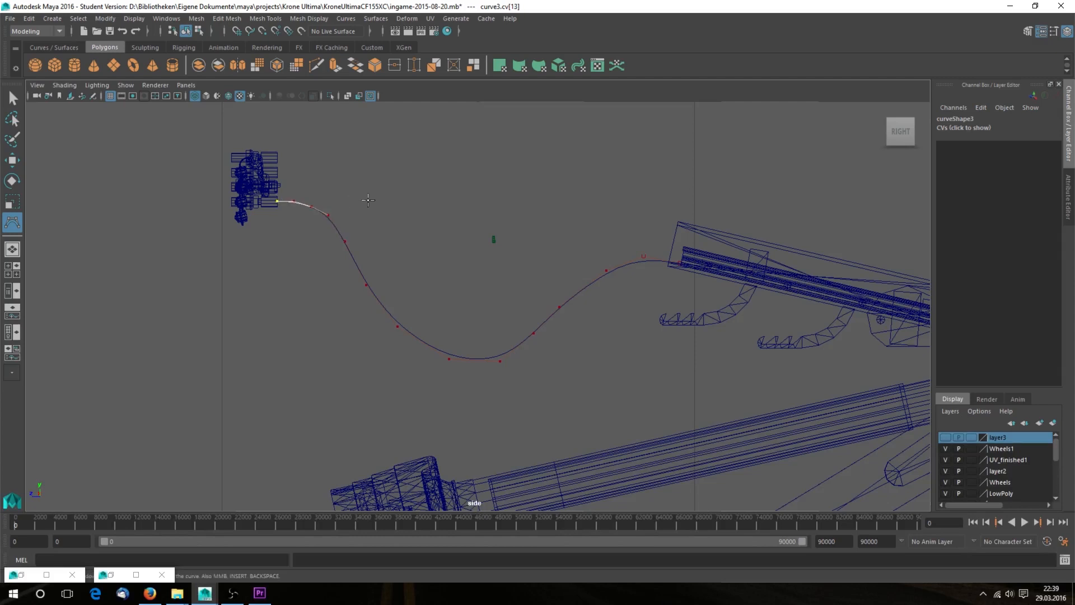
key("q")
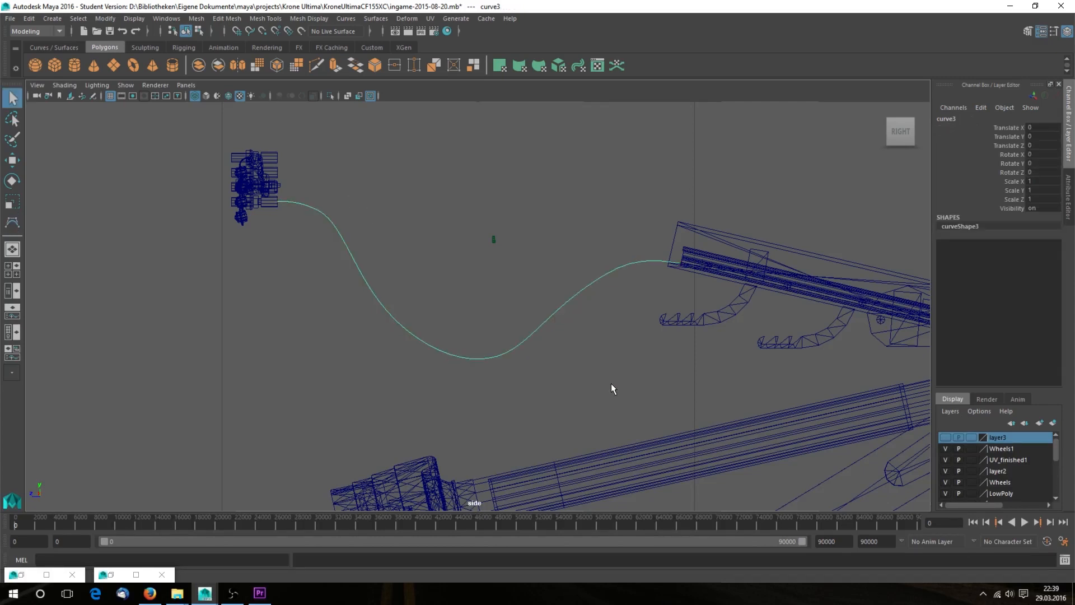
Reposition the curve's middle control vertices to give the hose path a deeper, smoother sag
right_click(600, 277)
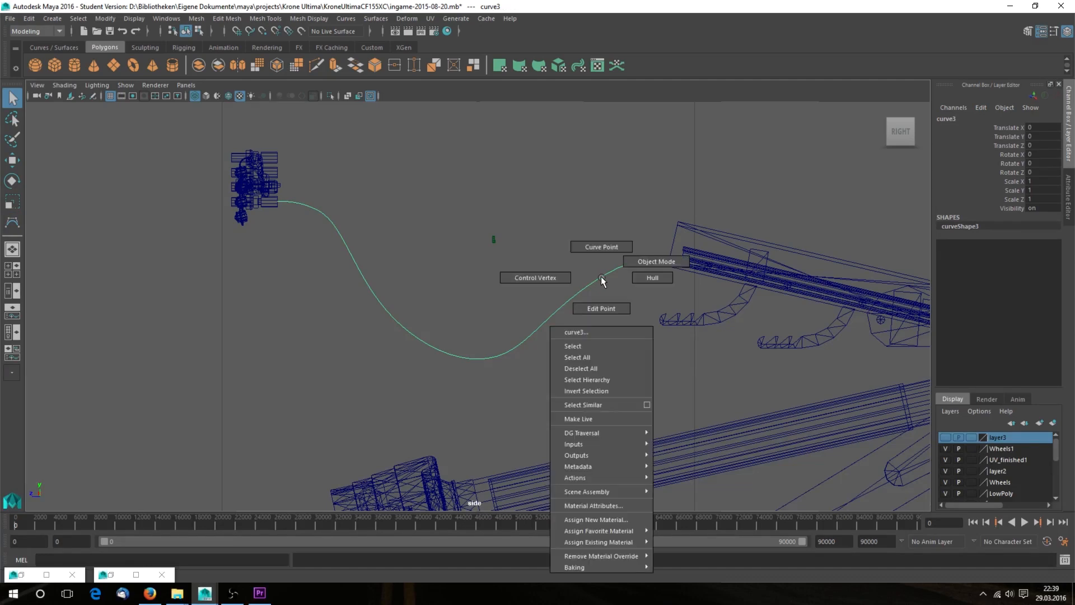
left_click(569, 276)
left_click(607, 272)
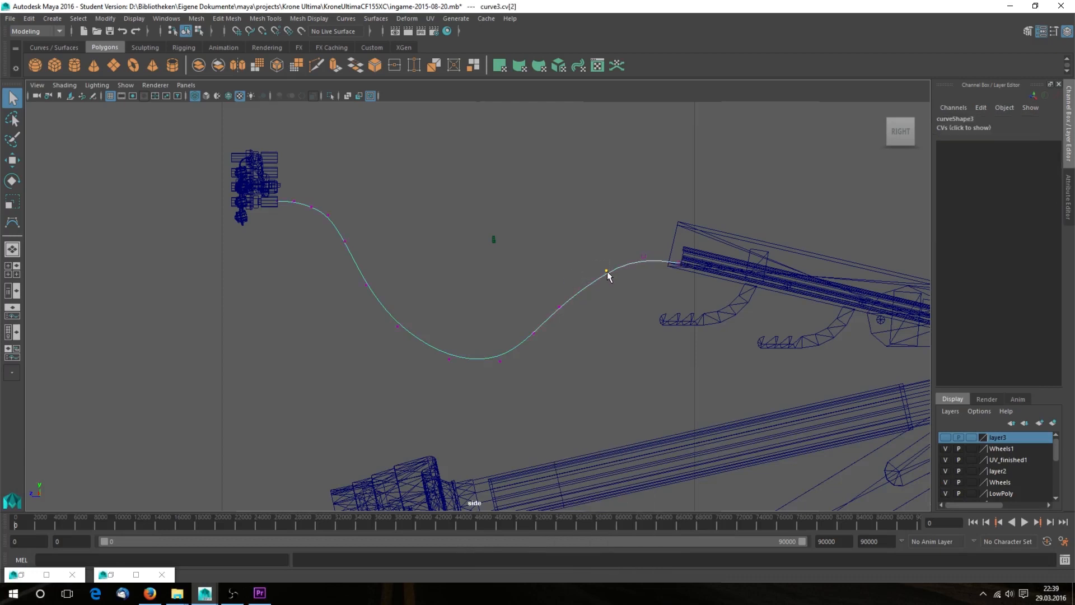
key("w")
left_click_drag(607, 272, 442, 363)
left_click(558, 307)
left_click(534, 333)
left_click(500, 361)
left_click(448, 359)
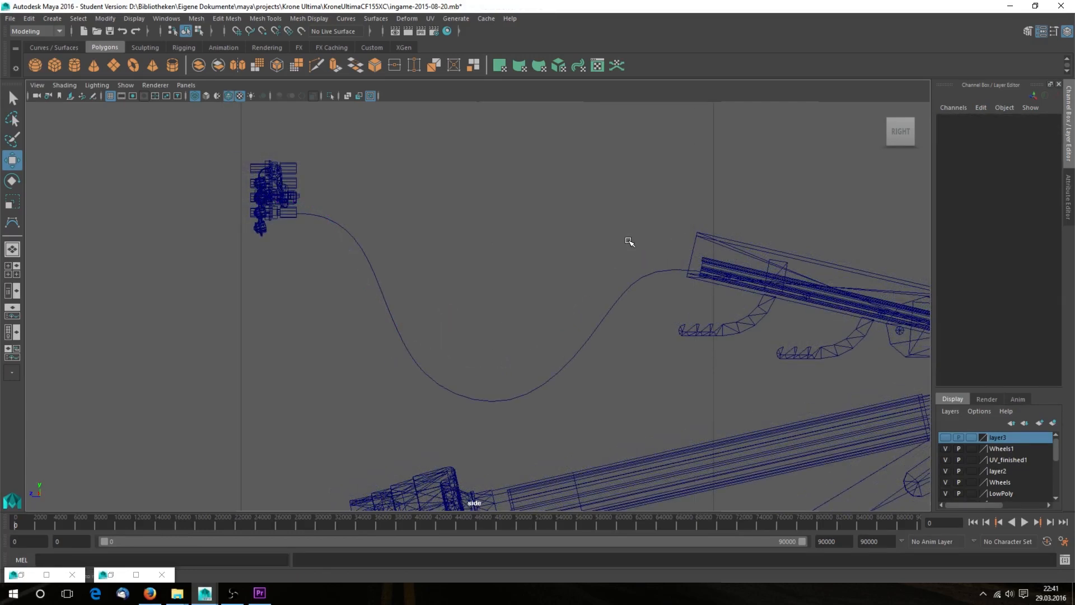
In the perspective view, snap the curve's first control vertex to the centre of the outermost bottom-row hose end
key("space")
key("space")
left_click_drag(670, 261, 698, 276, "alt")
middle_click_drag(698, 275, 575, 272, "alt")
left_click_drag(576, 272, 551, 247, "alt")
right_click_drag(551, 246, 647, 315, "alt")
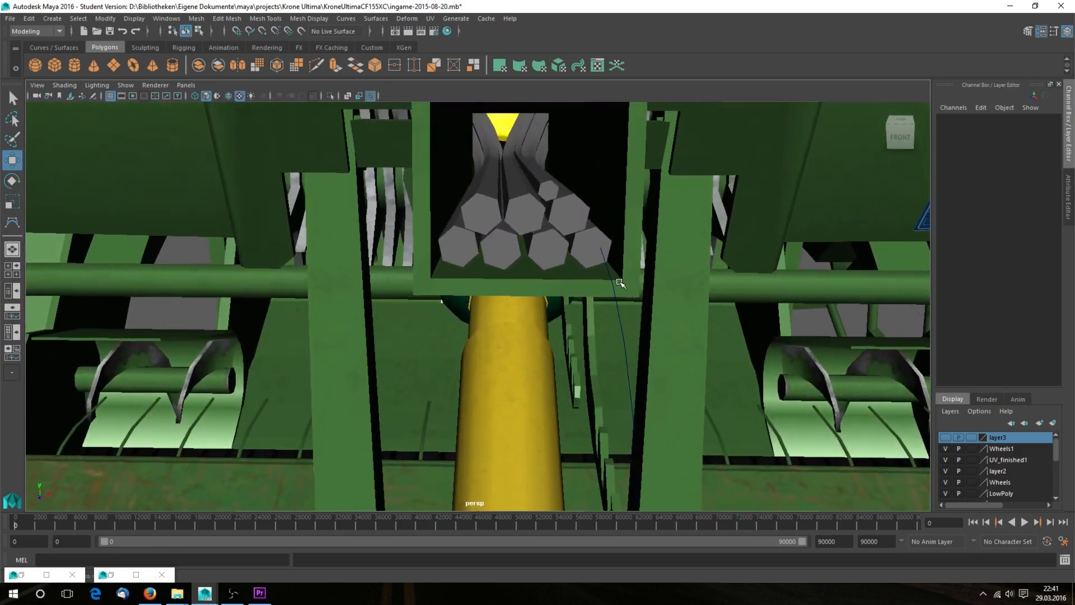
left_click(587, 256)
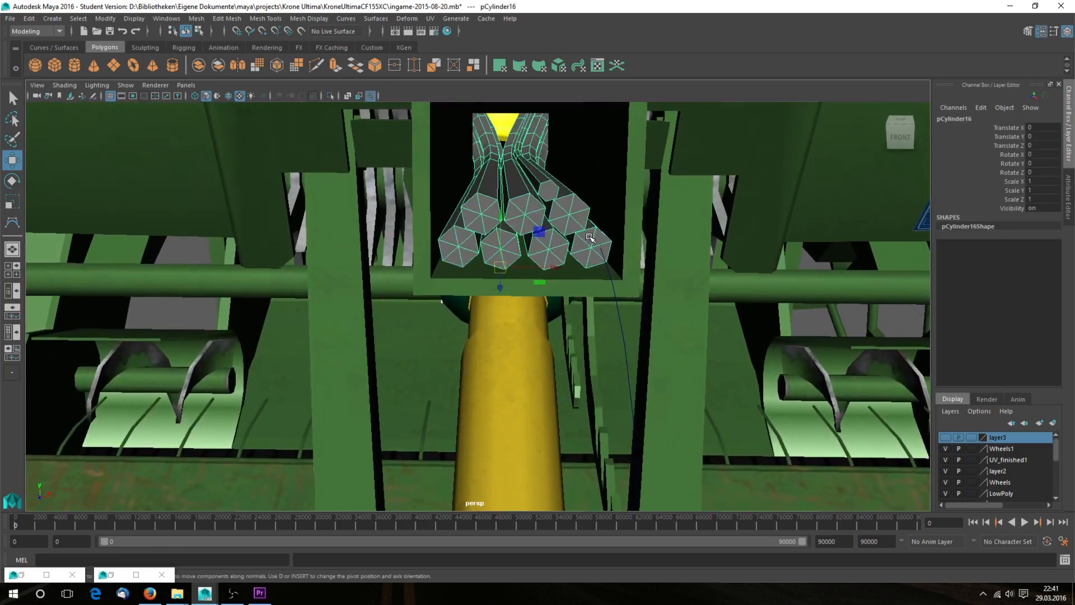
left_click(603, 263)
right_click_drag(603, 263, 597, 247)
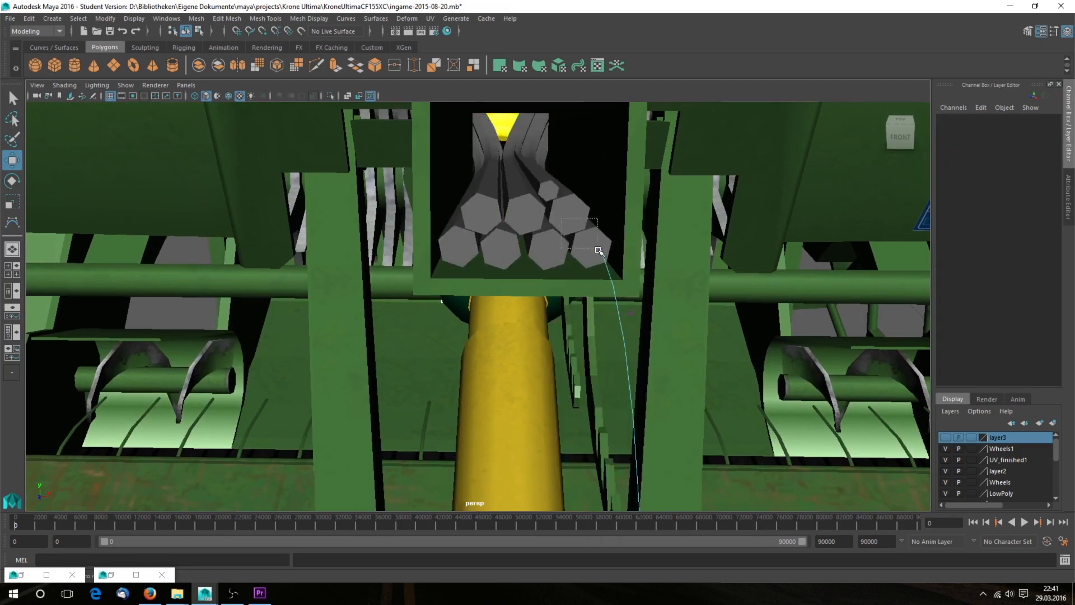
left_click(600, 249)
key("v")
left_click_drag(600, 248, 592, 252)
left_click_drag(592, 253, 592, 253)
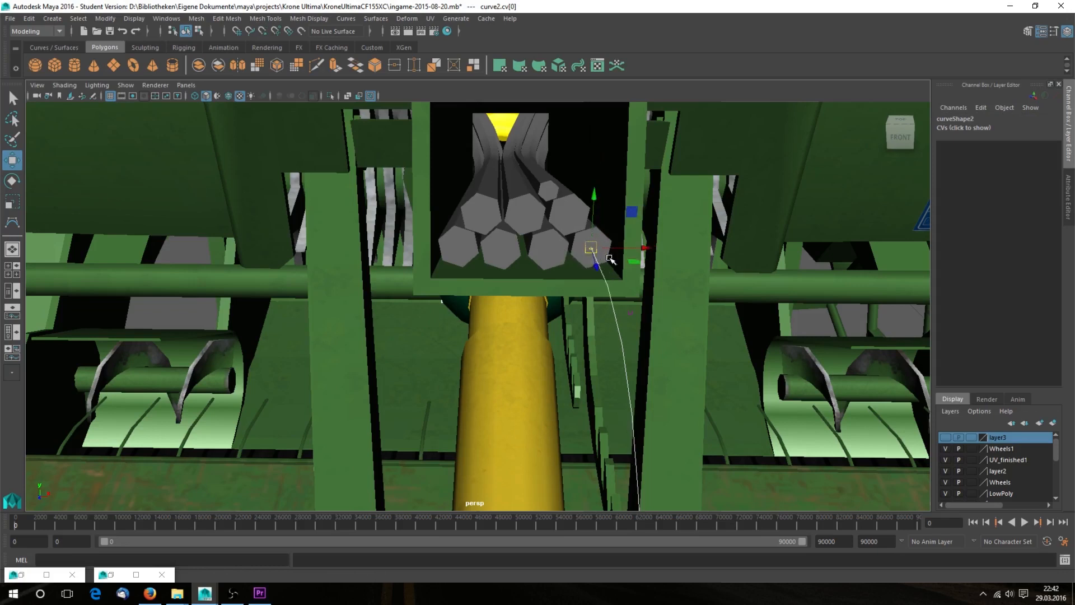
Select all end-cap faces of the outermost bottom-row hose where the curve starts
left_click_drag(588, 248, 616, 259, "alt")
middle_click_drag(569, 257, 619, 262, "alt")
scroll(560, 316, "up", 4)
middle_click_drag(551, 227, 556, 305, "alt")
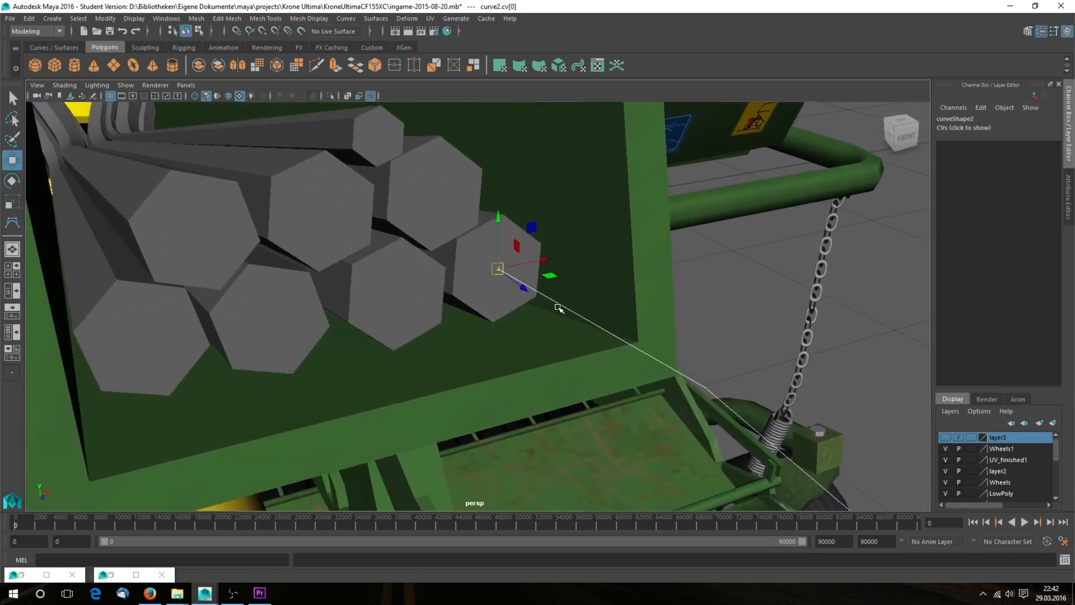
left_click(497, 269)
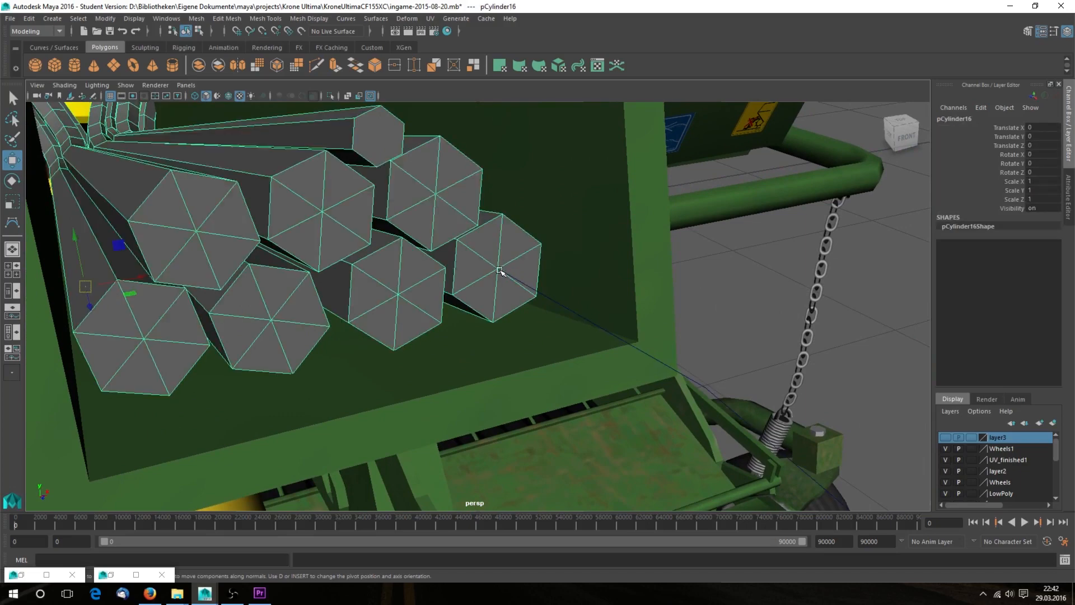
left_click_drag(527, 273, 621, 280, "alt")
scroll(542, 286, "down", 5)
middle_click_drag(621, 280, 577, 262, "alt")
scroll(576, 262, "up", 3)
right_click_drag(554, 251, 576, 235)
left_click(558, 251)
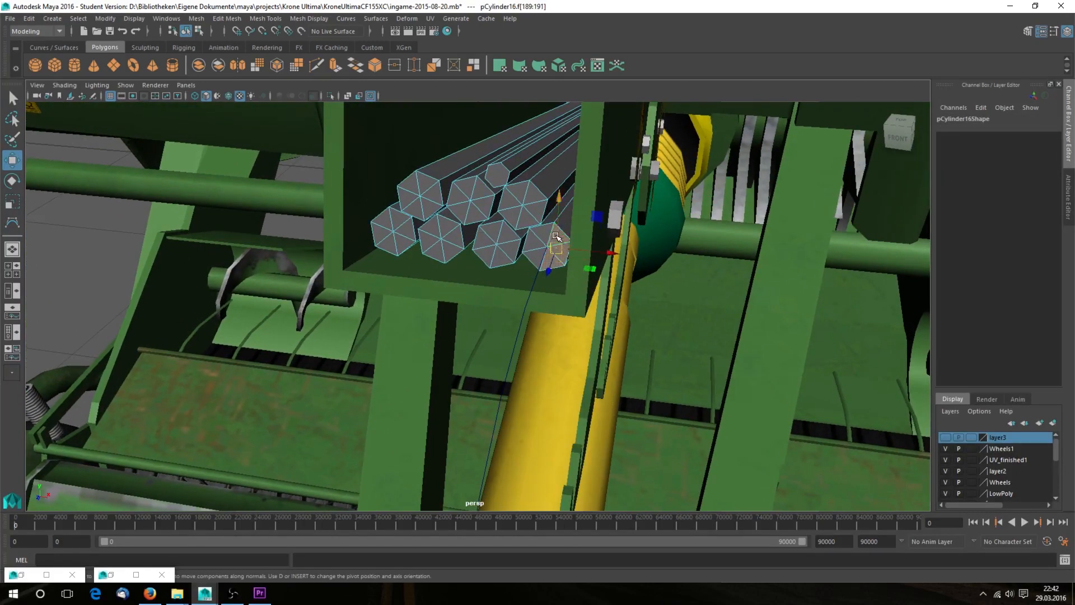
left_click(546, 234)
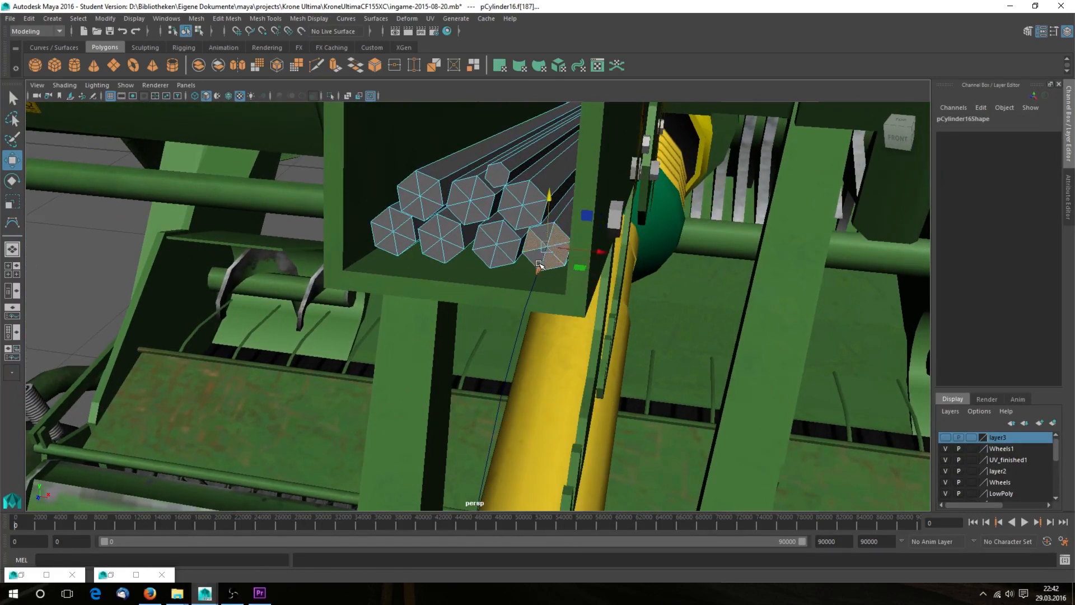
left_click_drag(532, 263, 378, 378)
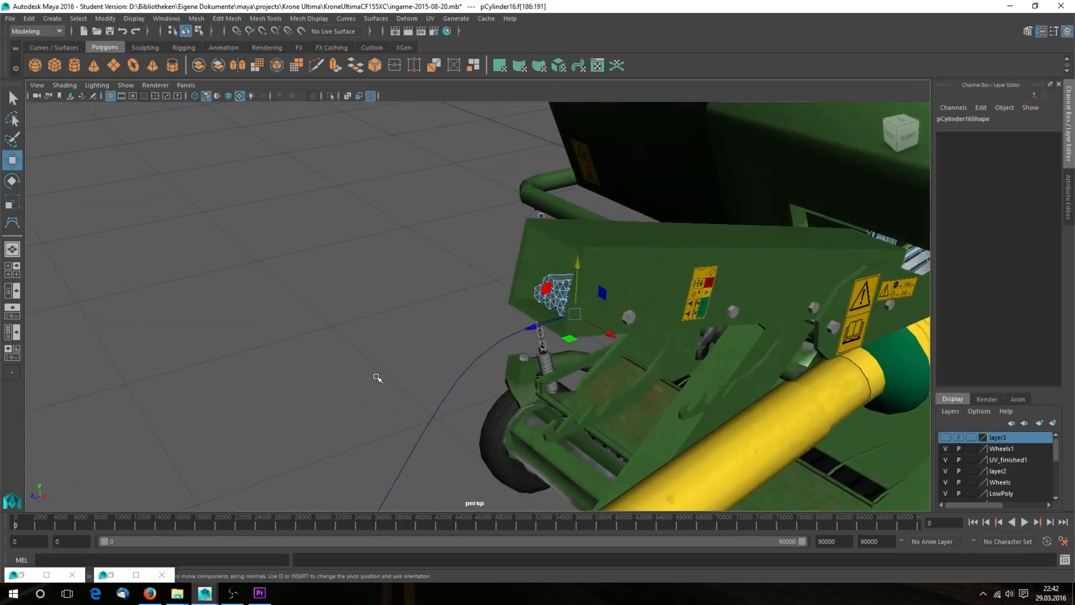
Add the curve to the selection and extrude the hose's end faces along it with 30 divisions
left_click(462, 376)
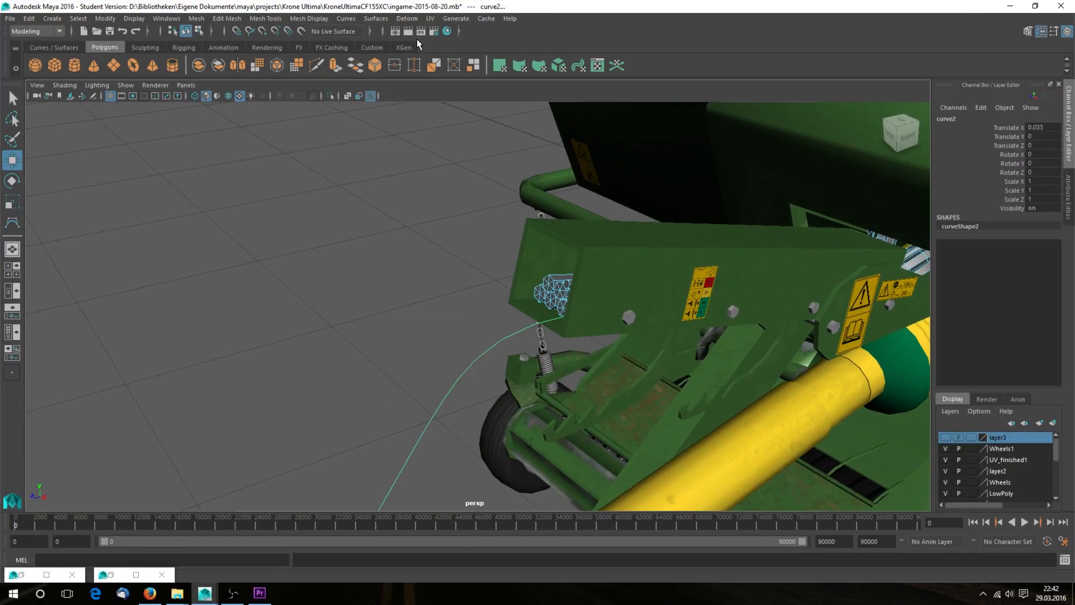
left_click(335, 67)
mouse_move(417, 212)
left_mouse_down("alt")
mouse_move(439, 227)
mouse_move(428, 226)
left_mouse_up("alt")
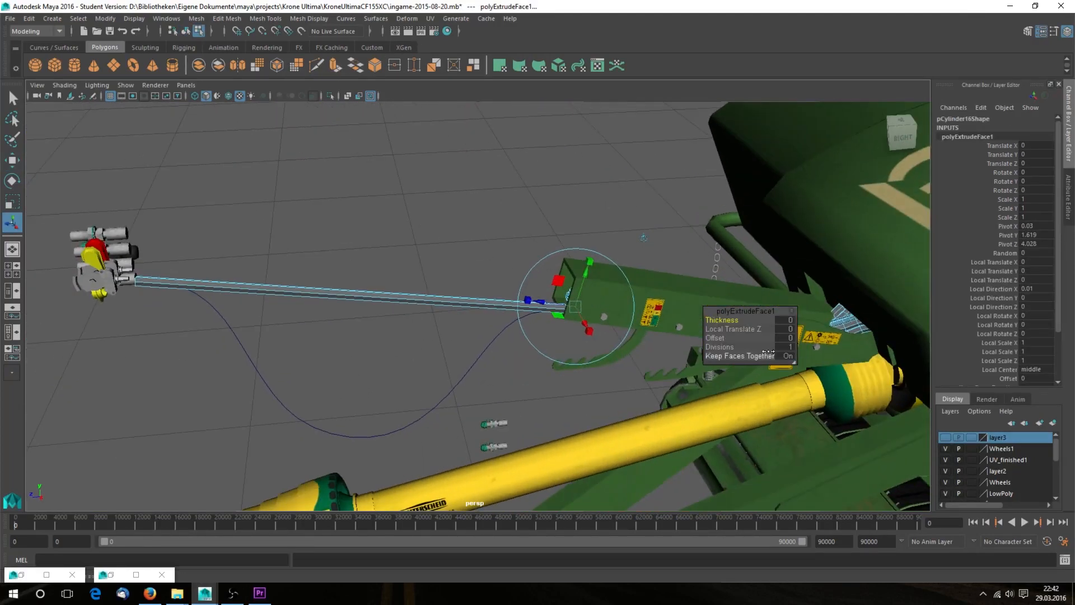
left_click(787, 346)
type("30")
key("Return")
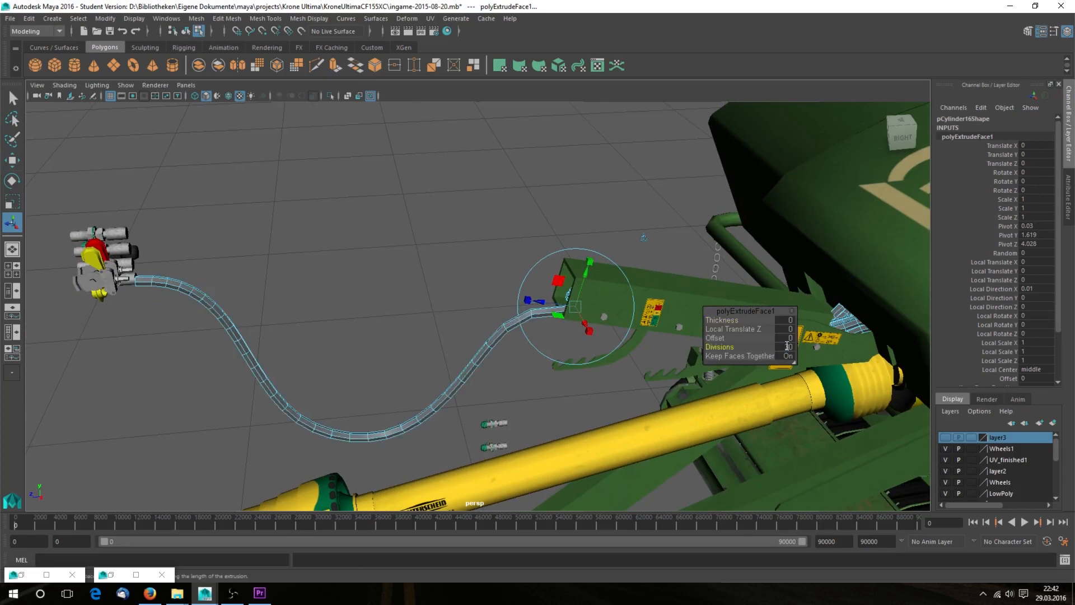
Set the hose extrusion's divisions to 40
left_click_drag(788, 346, 891, 354, "alt")
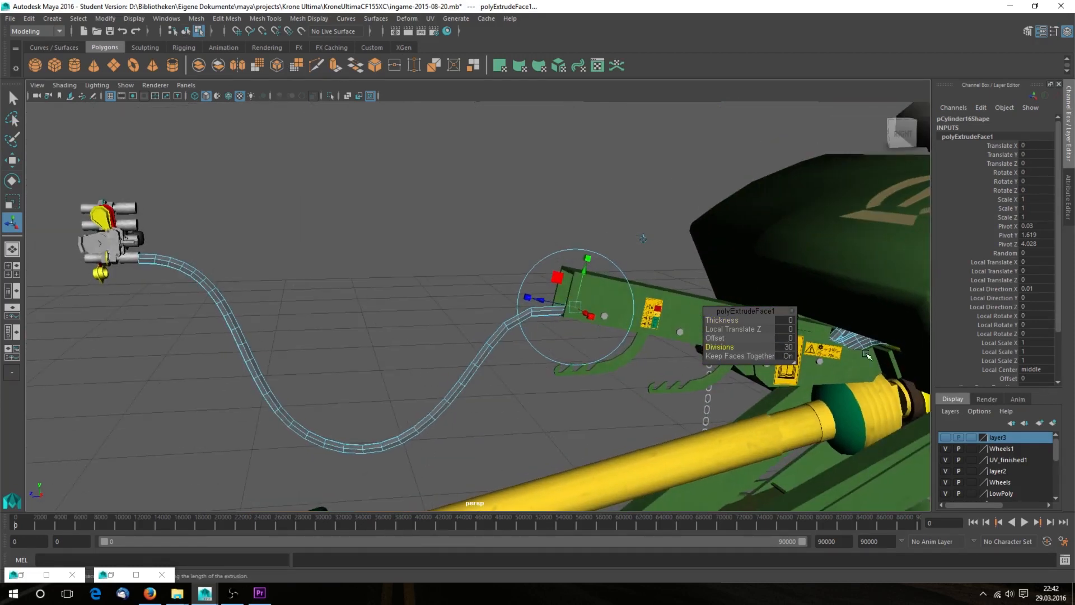
left_click(789, 347)
key("Return")
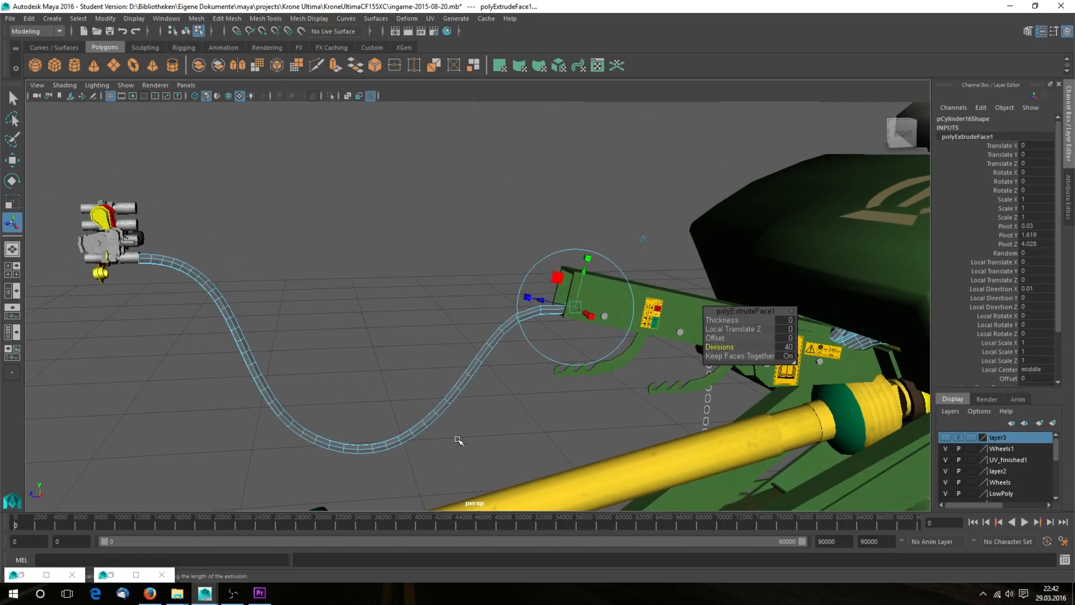
Delete the second edge loop behind the coupling end on the extruded hose
left_click_drag(453, 433, 442, 430, "alt")
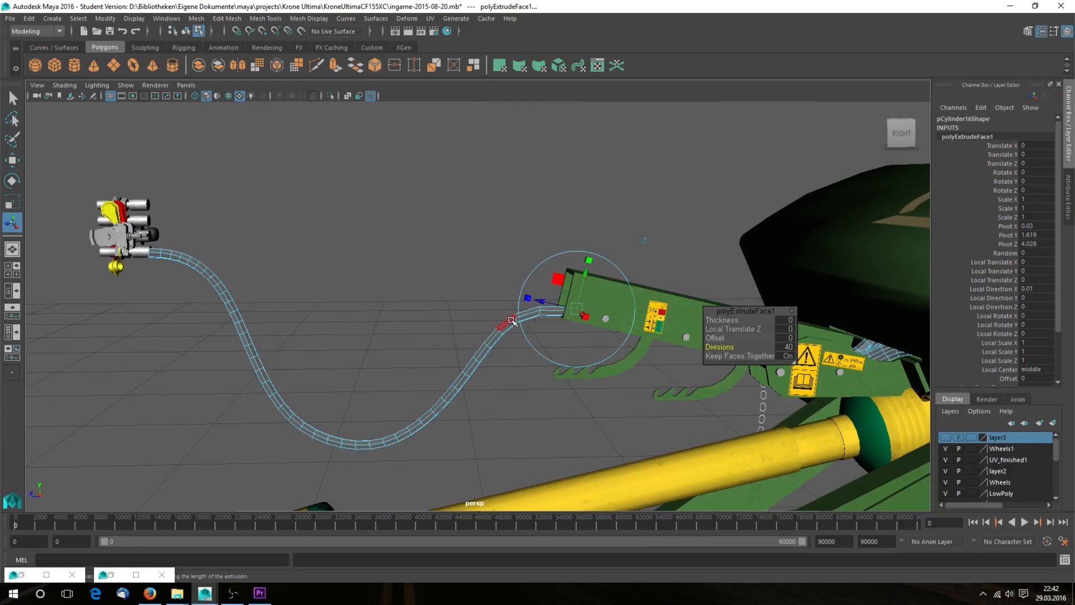
right_click_drag(468, 365, 582, 468, "alt")
middle_click_drag(583, 467, 593, 396, "alt")
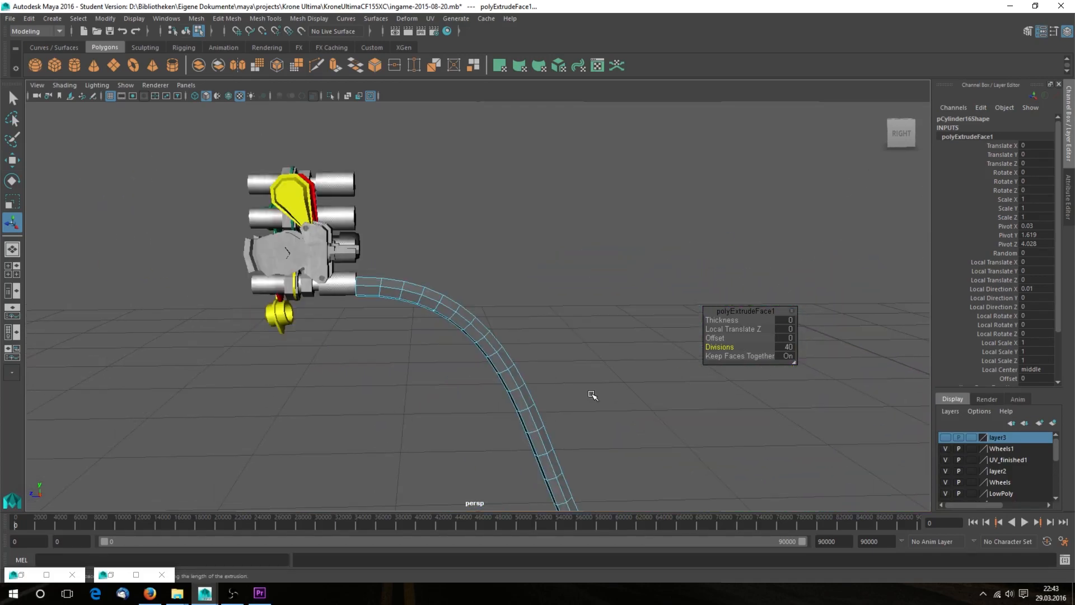
right_click_drag(504, 314, 581, 389, "alt")
right_click_drag(498, 270, 491, 237)
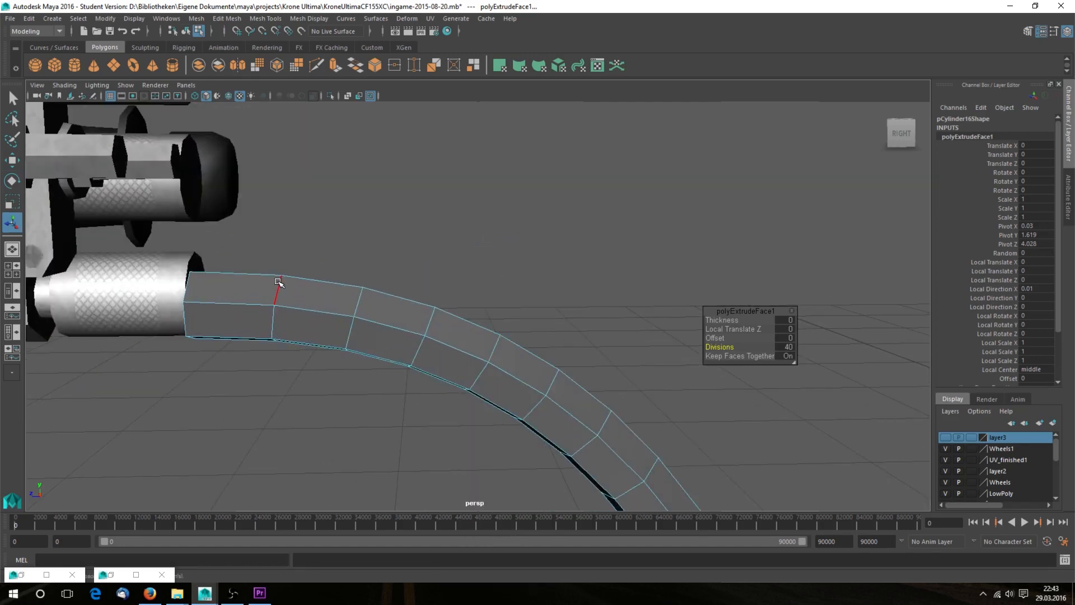
left_click(359, 305)
left_click(358, 305, "ctrl")
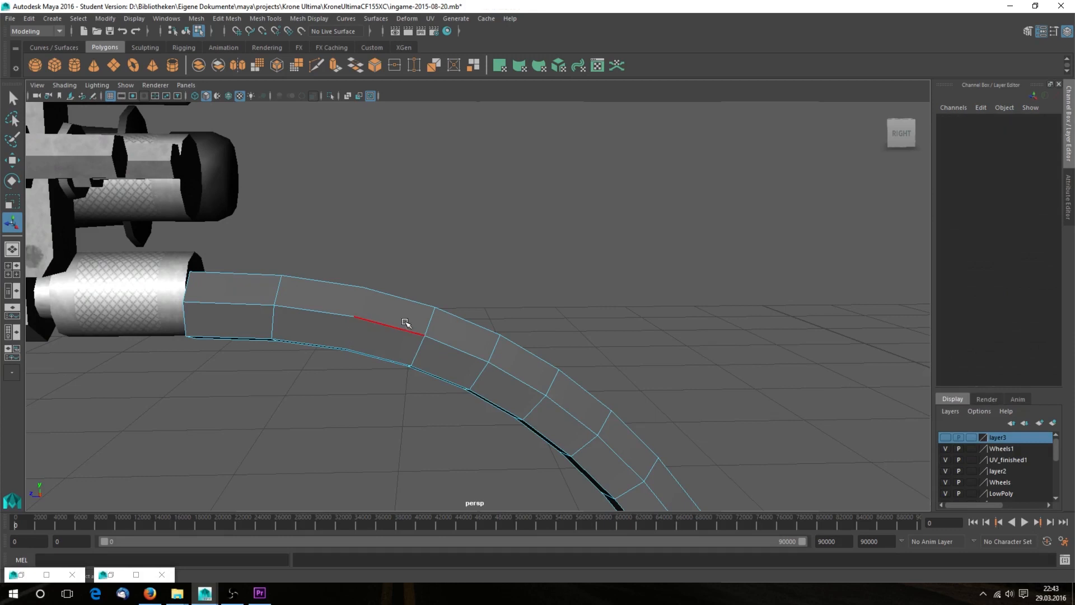
Delete the leftover vertices along the upper bend of the hose near the coupling
right_click_drag(526, 378, 473, 272)
left_click_drag(289, 200, 605, 493)
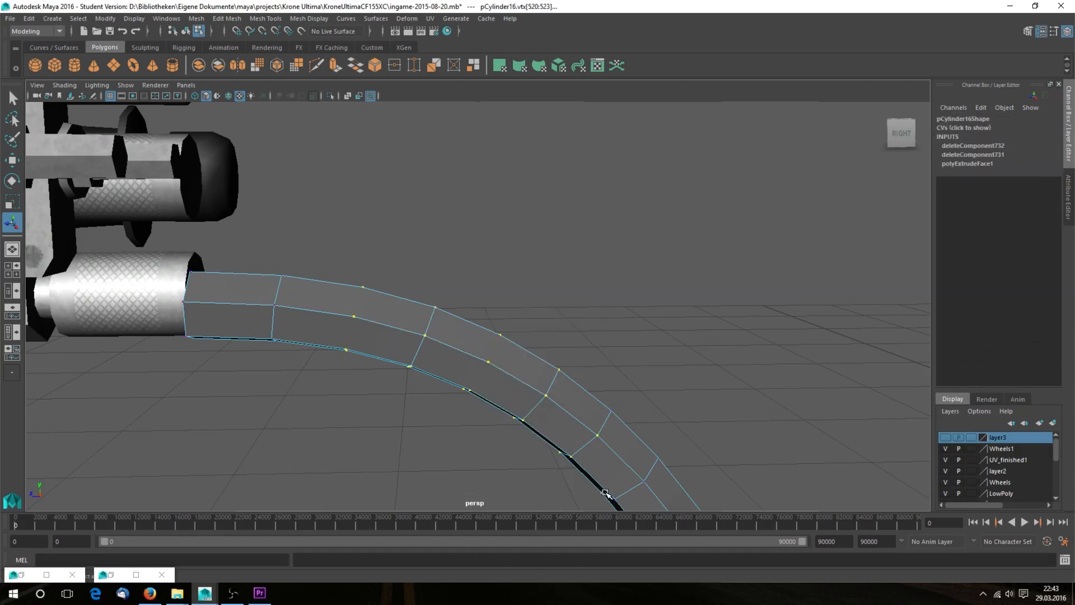
key("Delete")
scroll(645, 400, "down", 5)
middle_click_drag(723, 435, 530, 274, "alt")
scroll(565, 272, "down", 2)
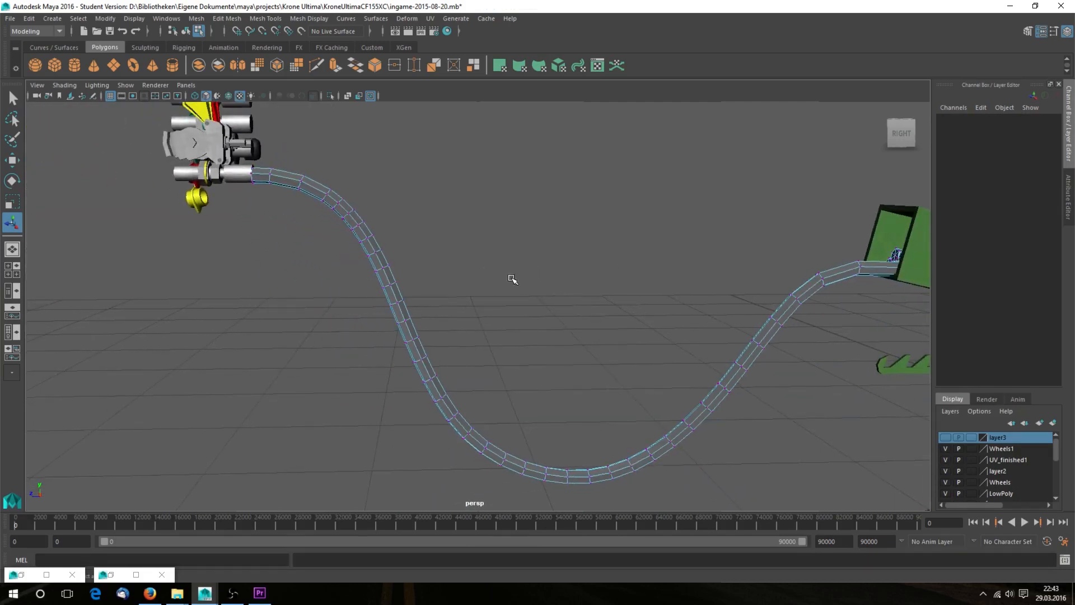
Examine the extruded hose's run between the coupling block and the baler's green frame from several sides
left_click_drag(511, 281, 620, 293, "alt")
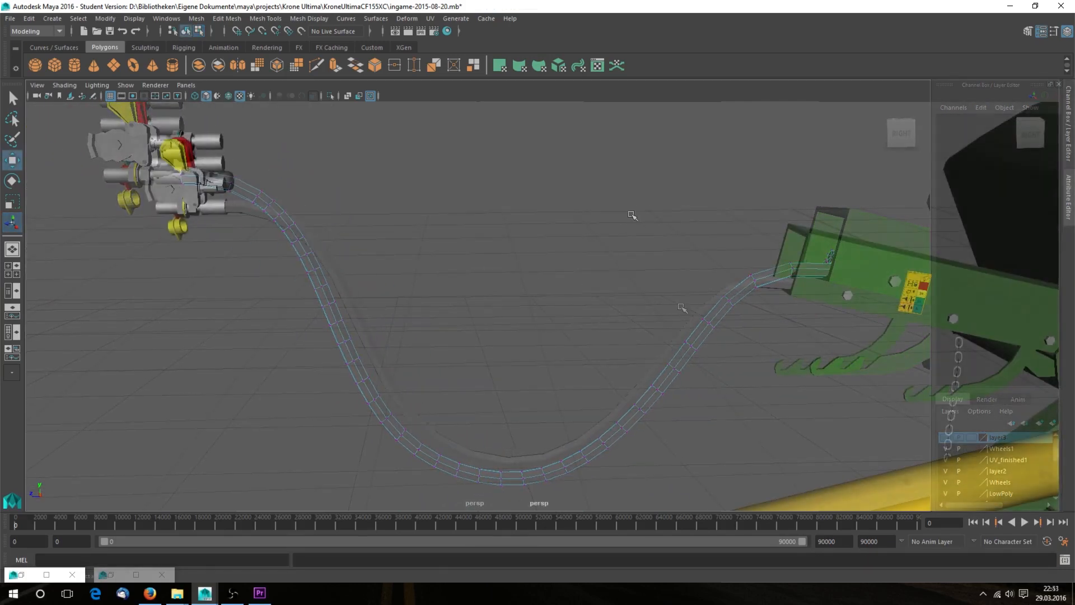
left_click_drag(684, 201, 612, 237, "alt")
middle_click_drag(612, 237, 640, 295, "alt")
left_click_drag(640, 296, 607, 274, "alt")
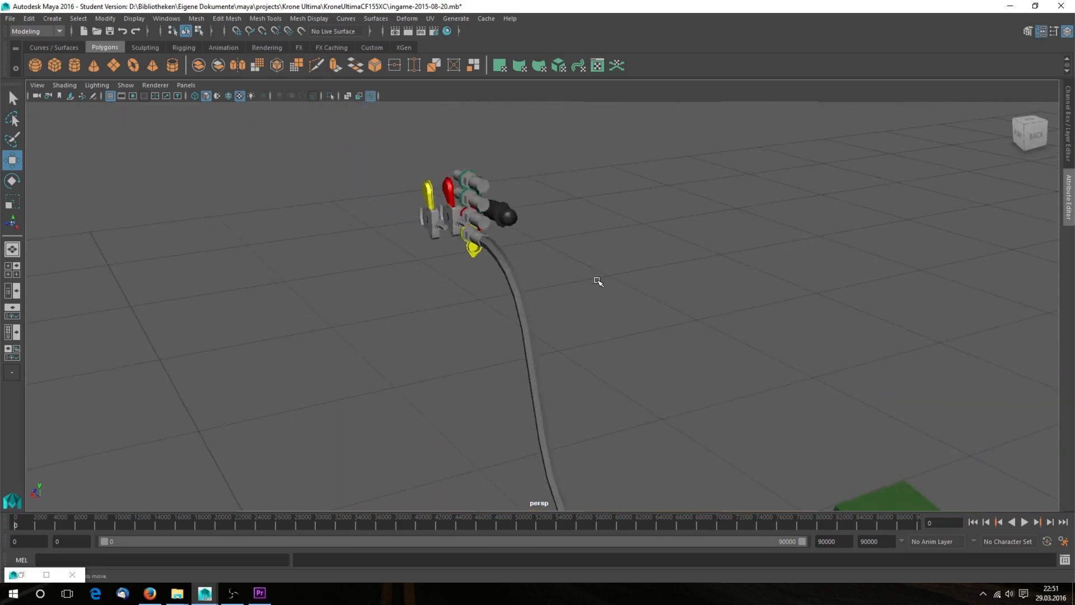
scroll(607, 274, "up", 2)
left_click_drag(544, 245, 717, 264, "alt")
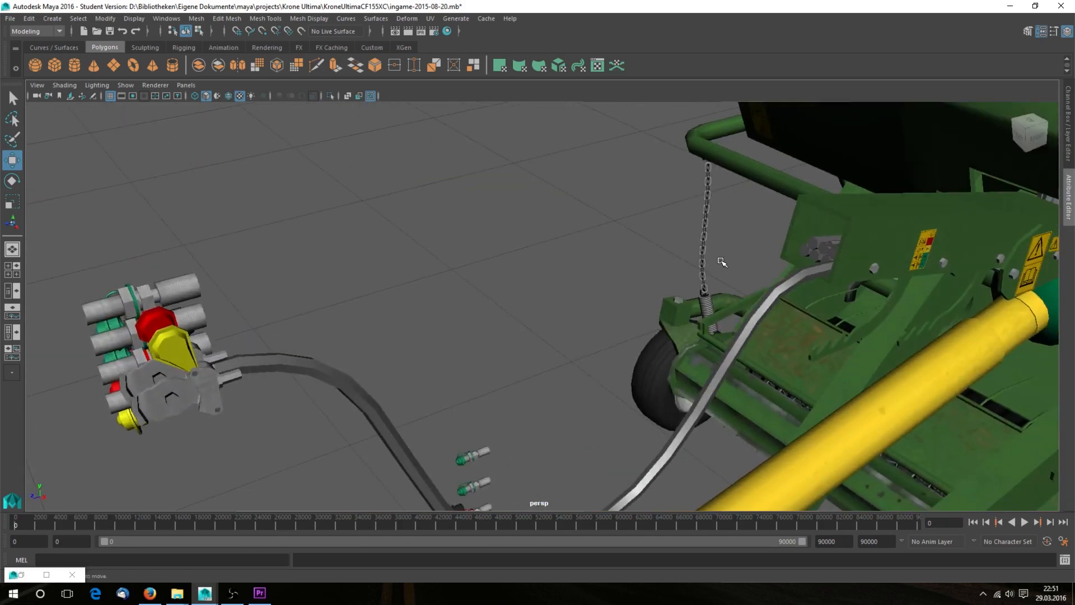
middle_click_drag(717, 264, 530, 334, "alt")
left_click_drag(531, 333, 610, 343, "alt")
scroll(611, 343, "down", 4)
middle_click_drag(611, 343, 550, 355, "alt")
left_click_drag(549, 355, 689, 286, "alt")
scroll(674, 310, "up", 4)
left_click(650, 305)
middle_click_drag(689, 285, 716, 269, "alt")
left_click_drag(717, 268, 648, 316, "alt")
scroll(693, 293, "down", 4)
Separate the hose from its combined mesh into its own object and centre its pivot
right_click_drag(647, 315, 632, 297)
left_click_drag(255, 212, 452, 431)
left_click(213, 66)
left_click_drag(512, 260, 607, 314, "alt")
left_click(607, 317)
left_click(528, 280)
left_click(529, 295)
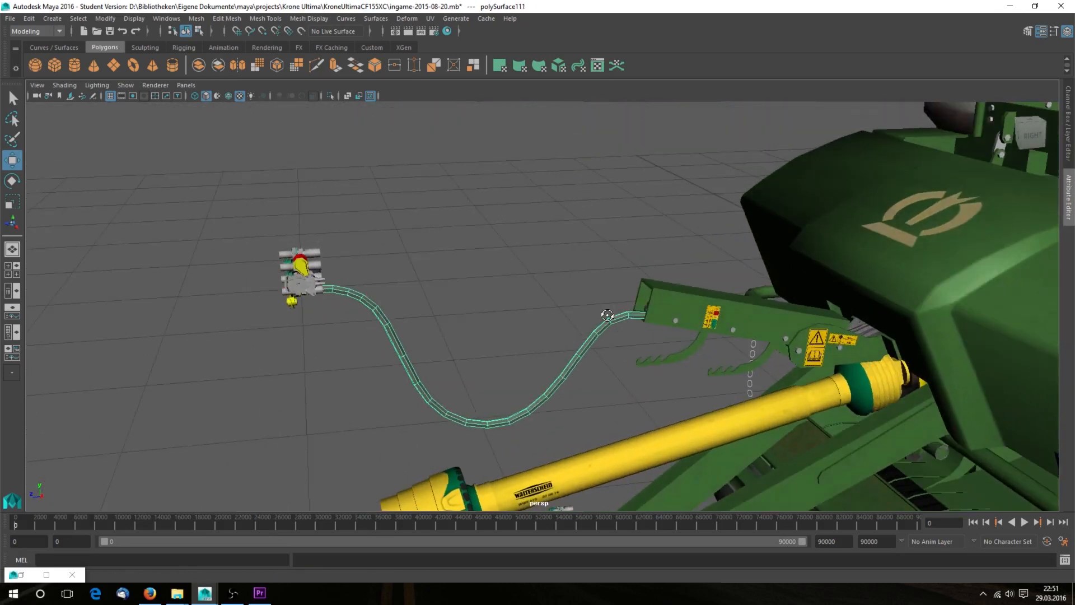
left_click(105, 19)
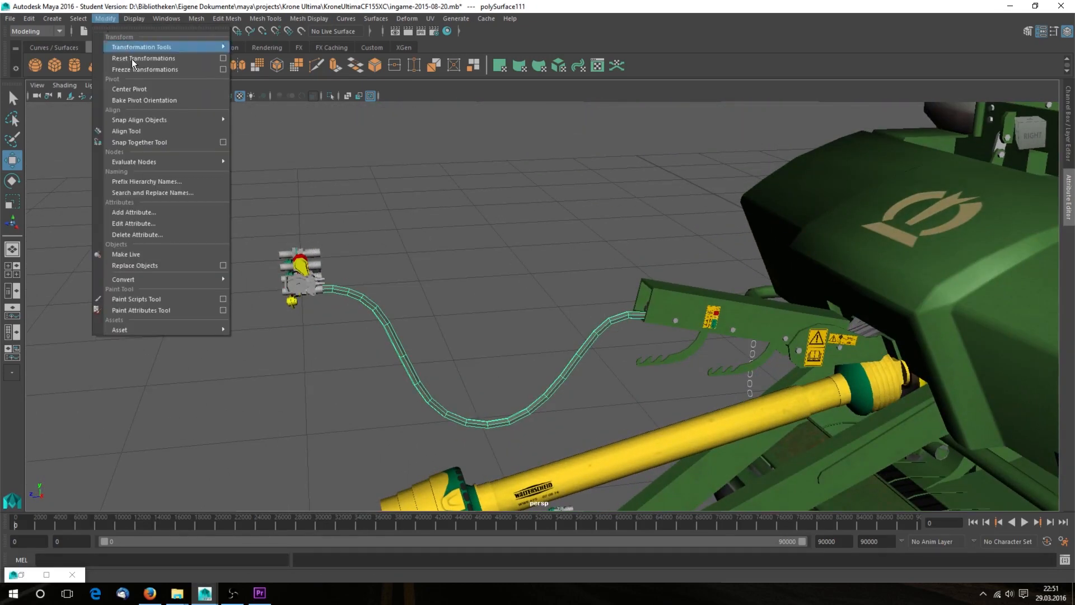
left_click(160, 93)
Unitize the hose's UVs
left_click_drag(451, 149, 564, 295, "alt")
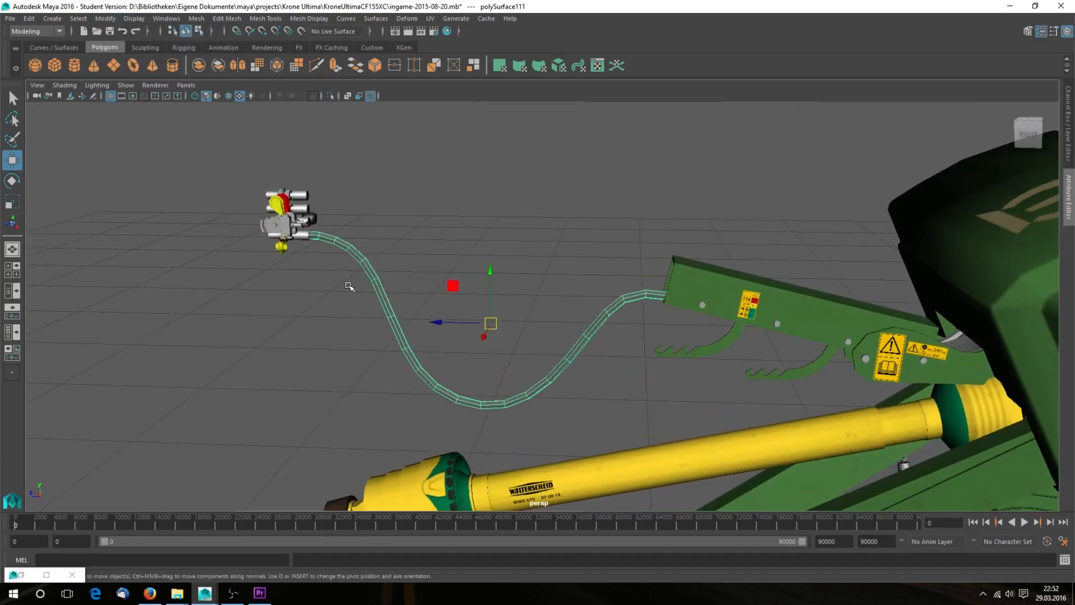
left_click_drag(623, 329, 552, 312, "alt")
scroll(588, 336, "up", 8)
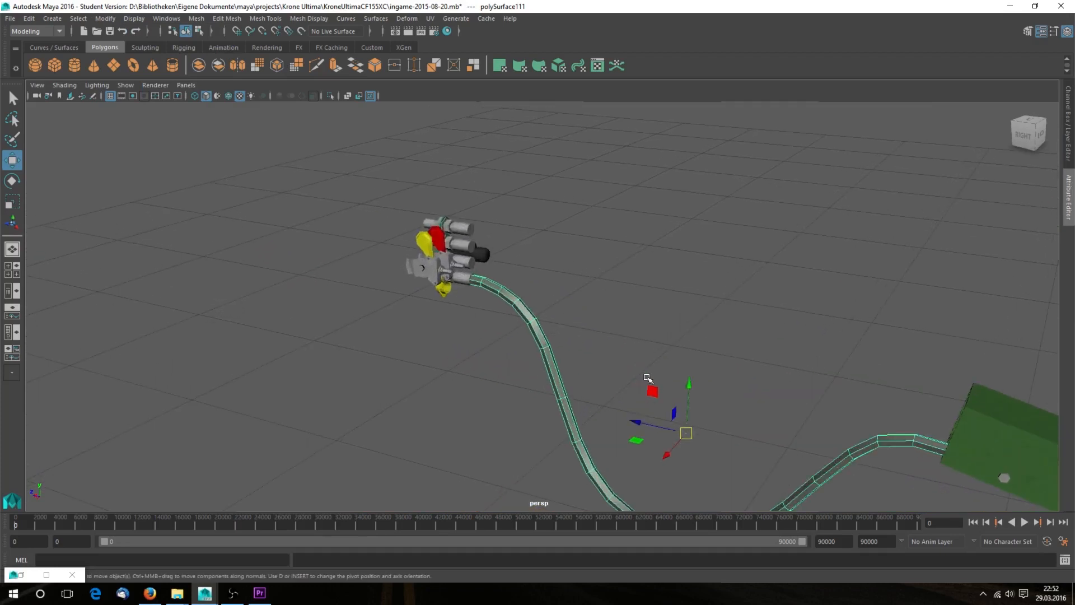
left_click_drag(476, 288, 552, 266, "alt")
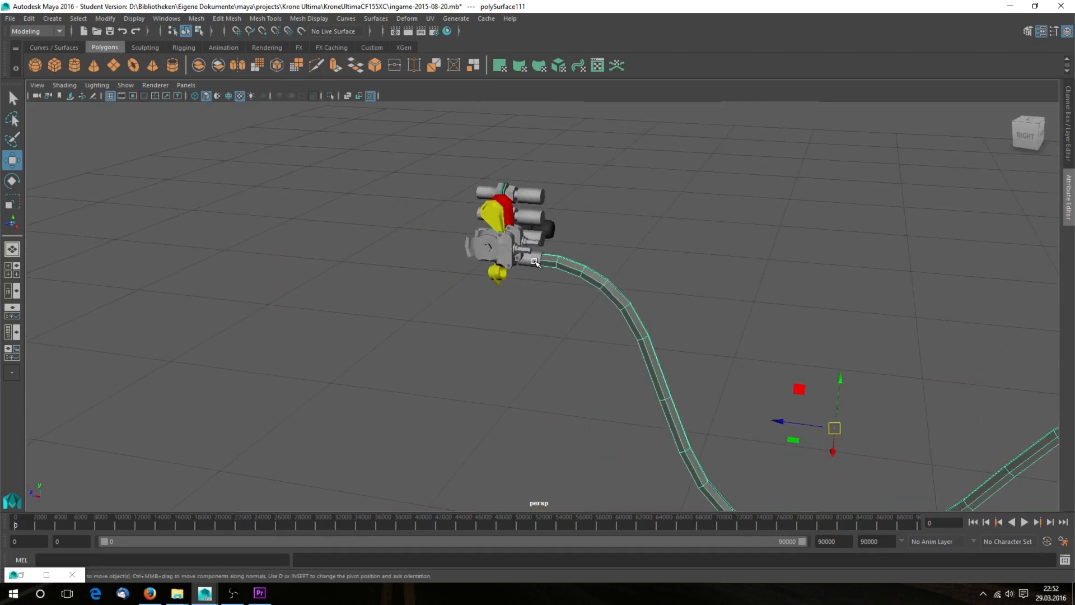
left_click_drag(537, 261, 548, 239, "alt")
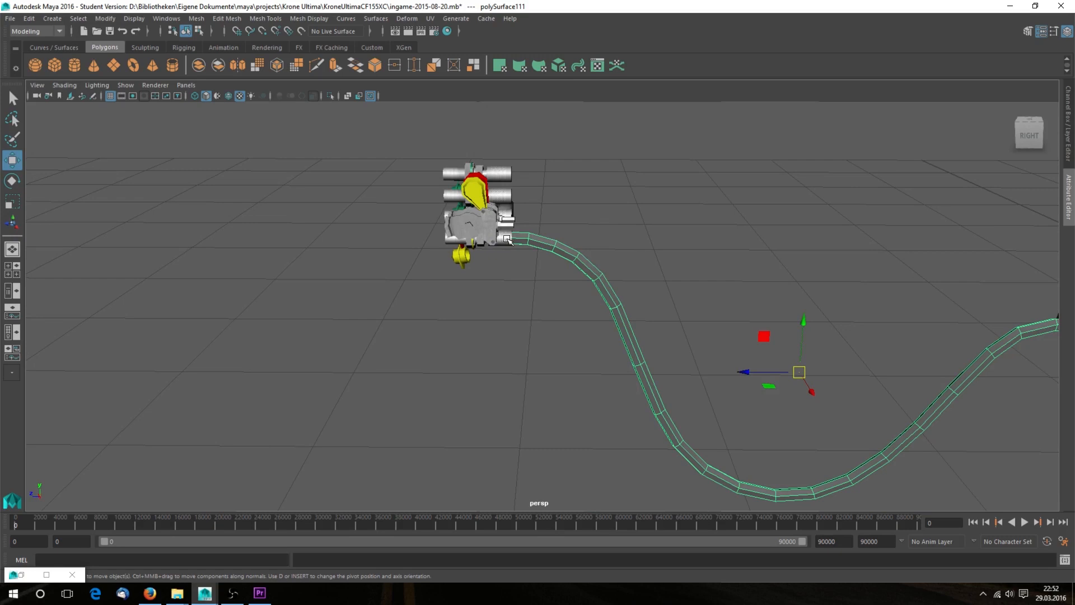
middle_click_drag(621, 279, 515, 242, "alt")
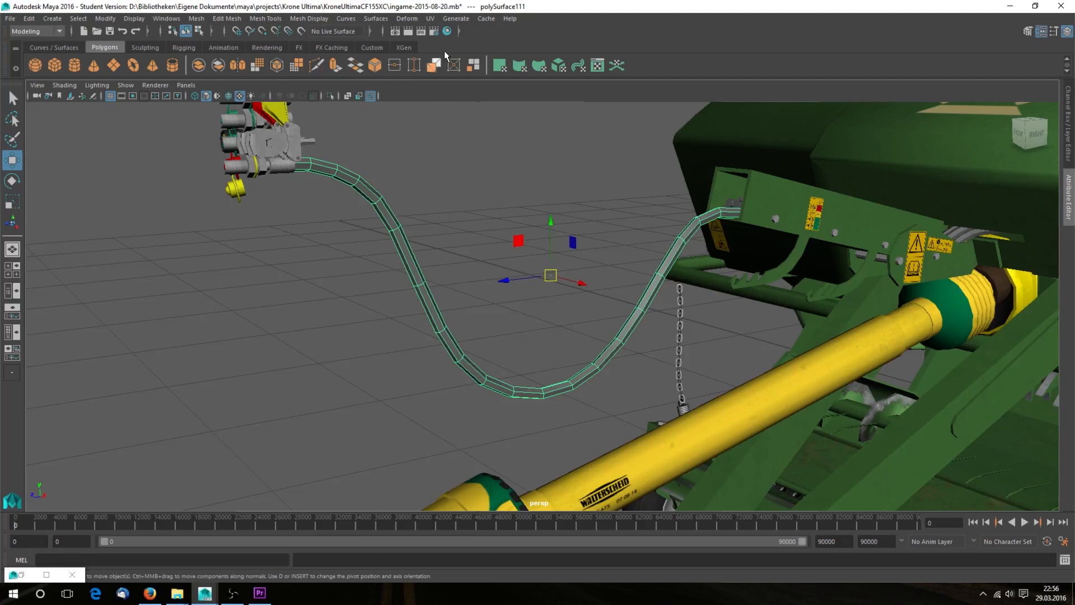
left_click(432, 18)
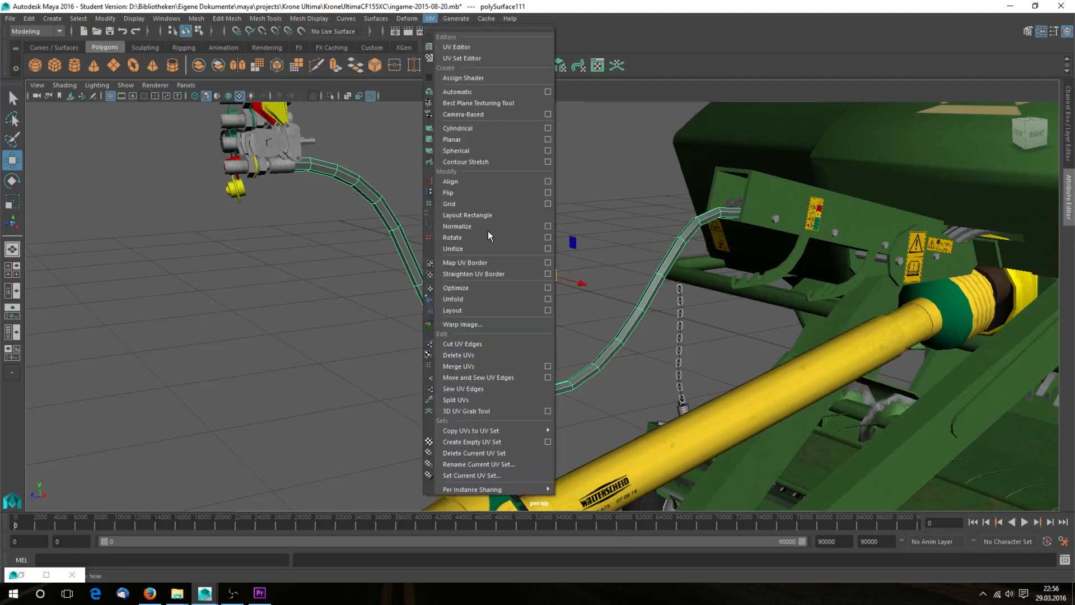
left_click(490, 248)
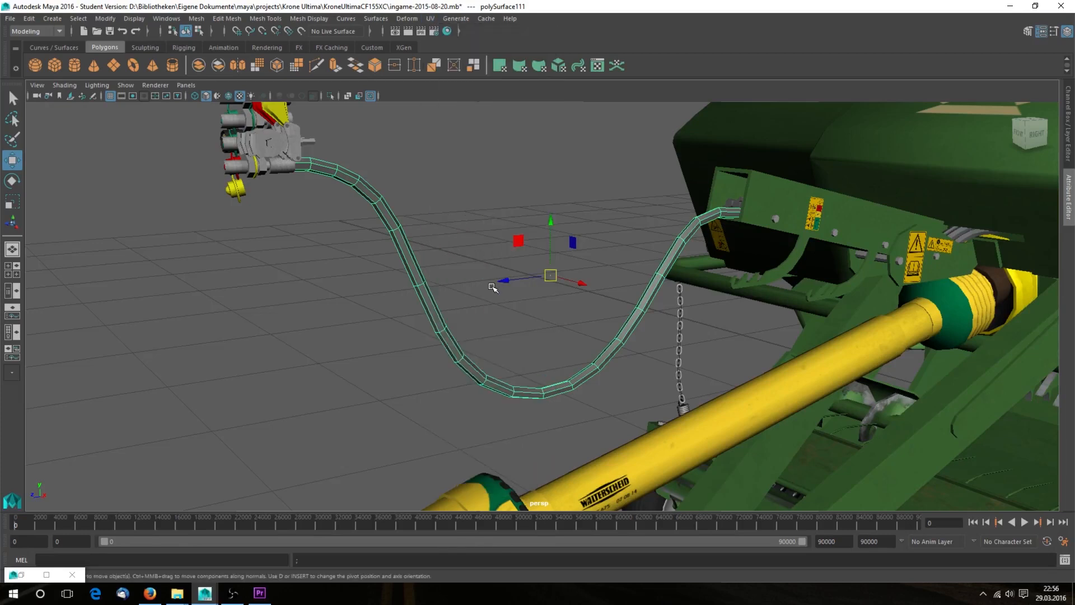
left_click_drag(1074, 129, 1074, 84)
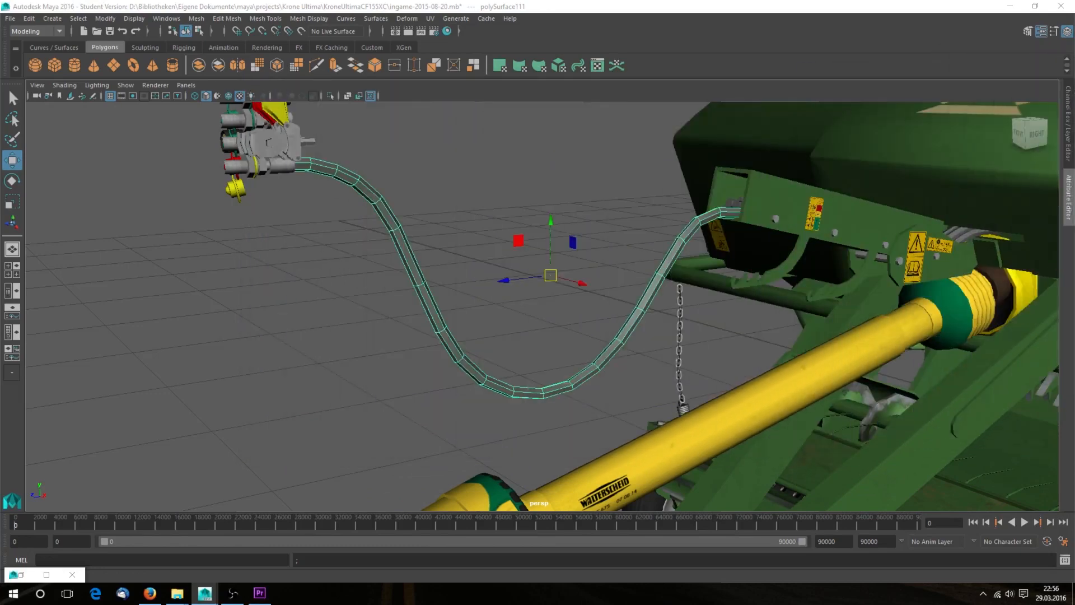
Select all of the hose's edges except one lengthwise edge loop that serves as the UV seam
right_click_drag(392, 224, 392, 202)
left_click_drag(410, 247, 487, 252, "alt")
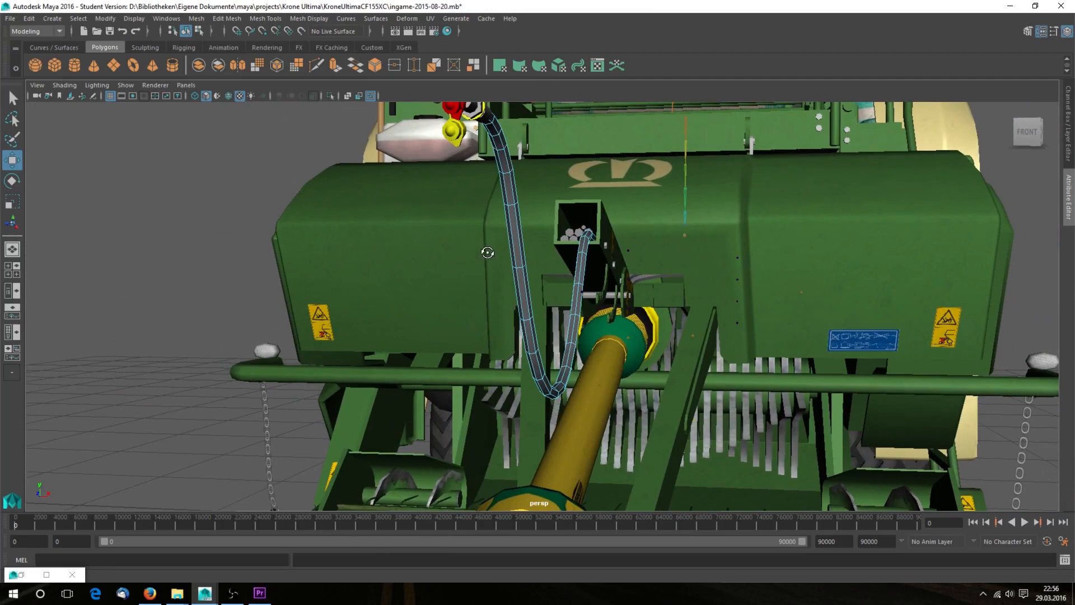
double_click(509, 187)
left_click_drag(644, 319, 564, 351, "alt")
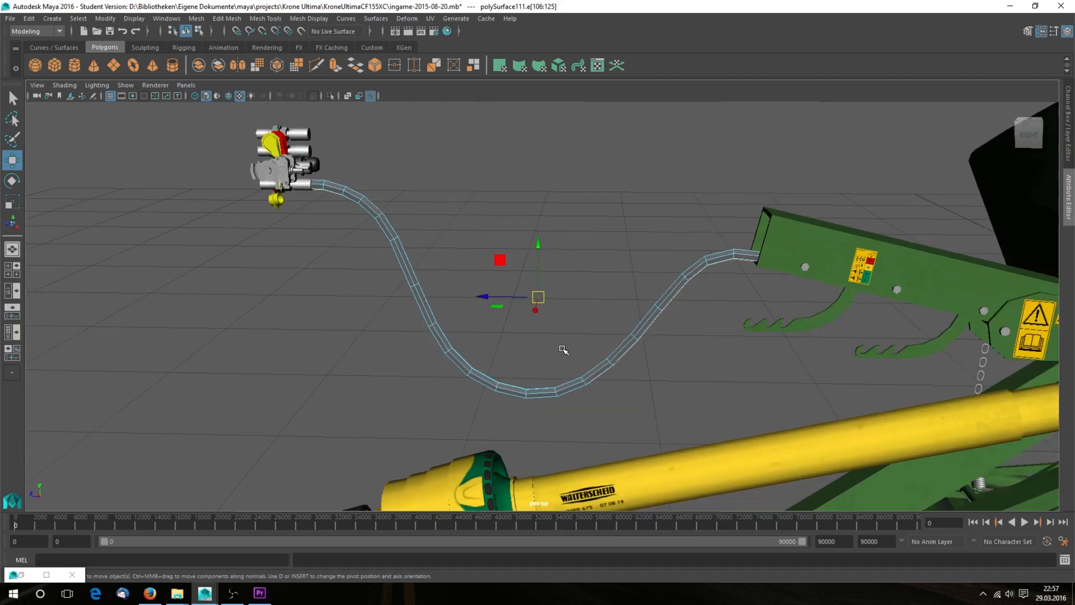
left_click_drag(199, 133, 857, 432)
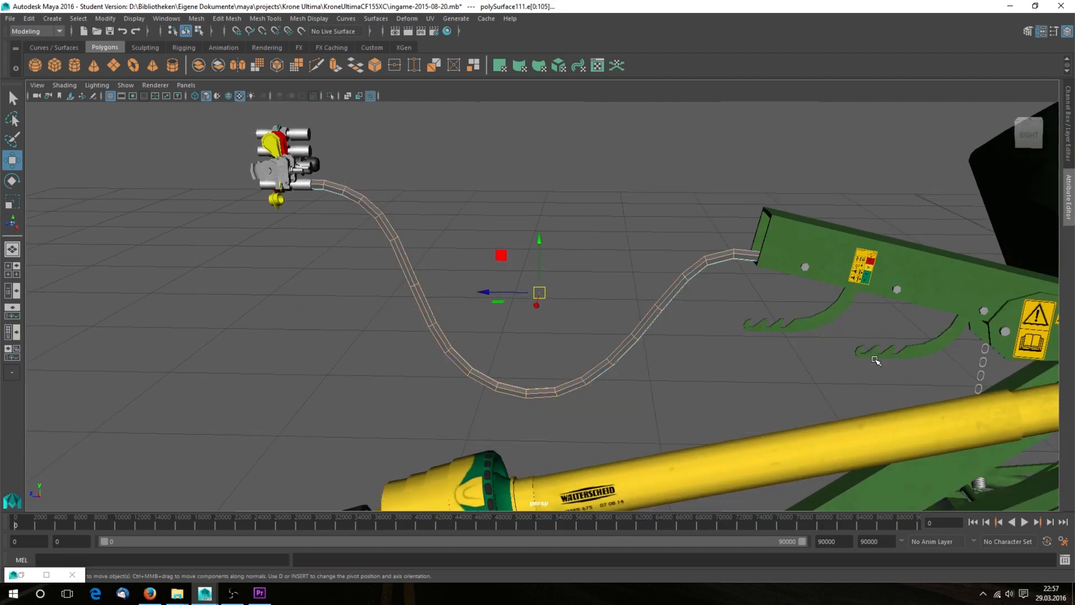
mouse_move(729, 359)
left_mouse_down("alt")
mouse_move(694, 336)
mouse_move(742, 341)
mouse_move(729, 343)
left_mouse_up("alt")
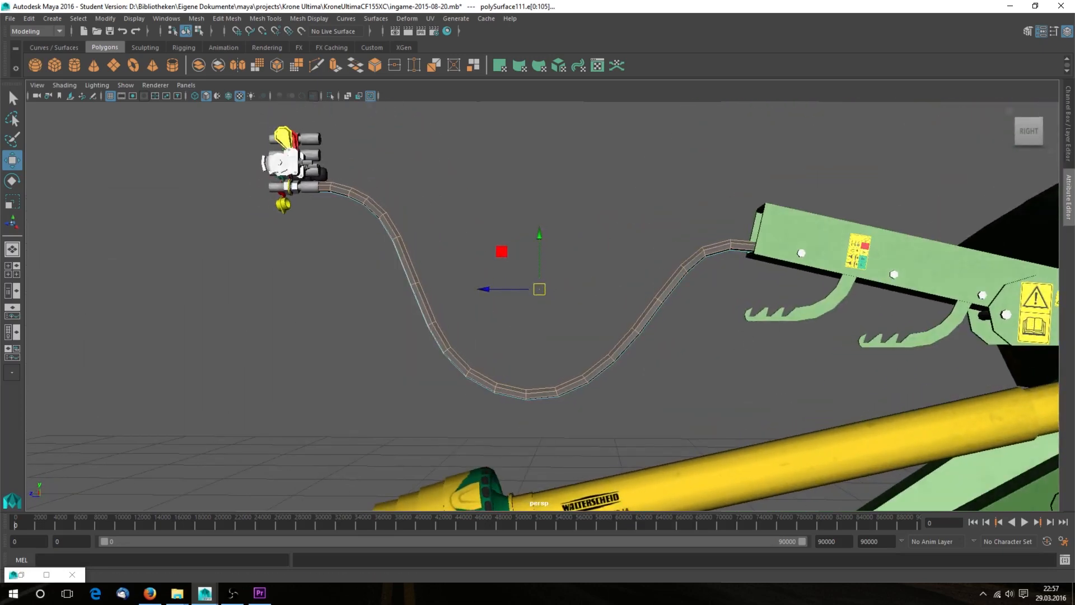
Move and sew the selected hose edges together into one UV shell in the UV Editor
double_click(539, 254)
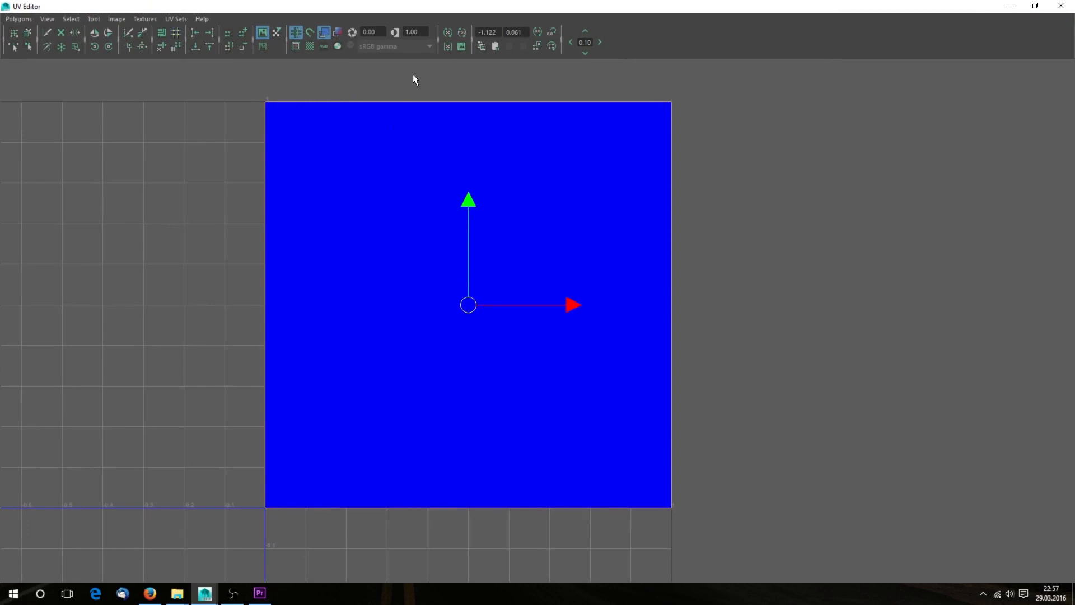
left_click(142, 47)
scroll(596, 330, "down", 8)
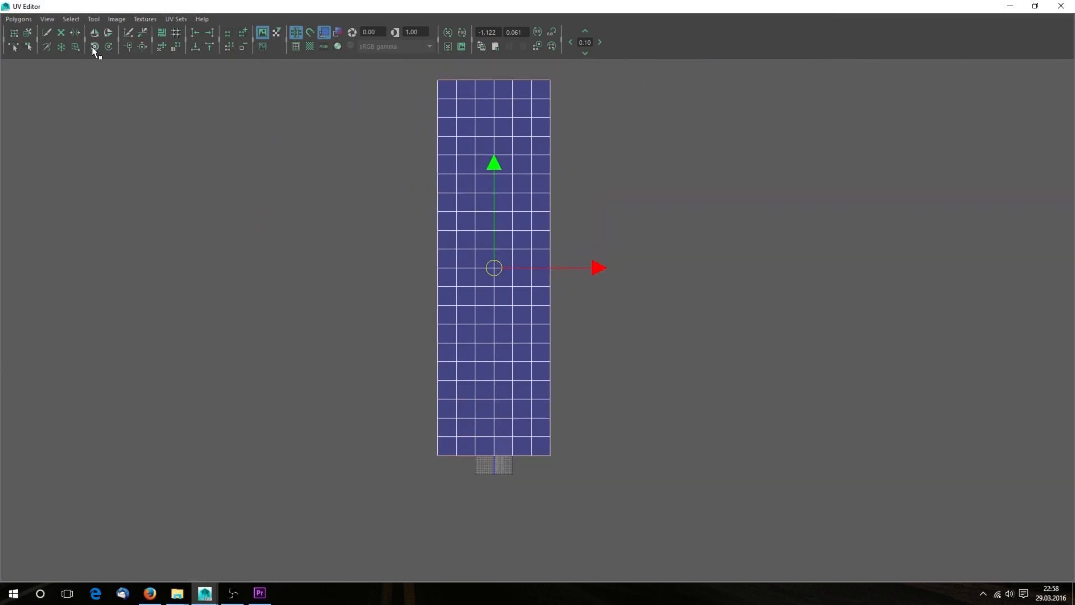
Select the hose's whole UV shell and rotate it 90 degrees so that it lies horizontally
left_click(28, 32)
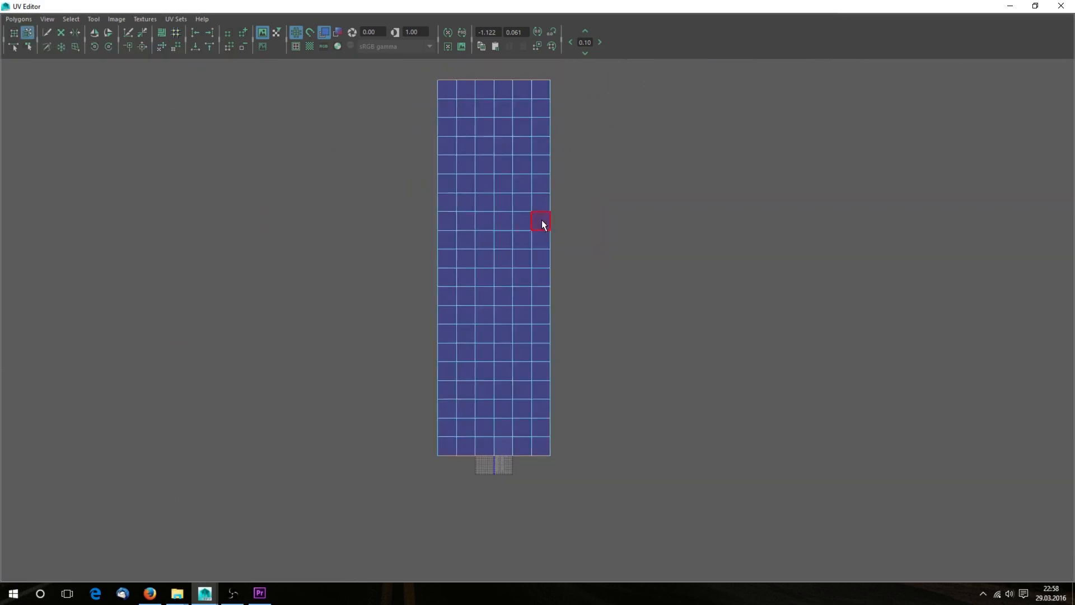
left_click(504, 220)
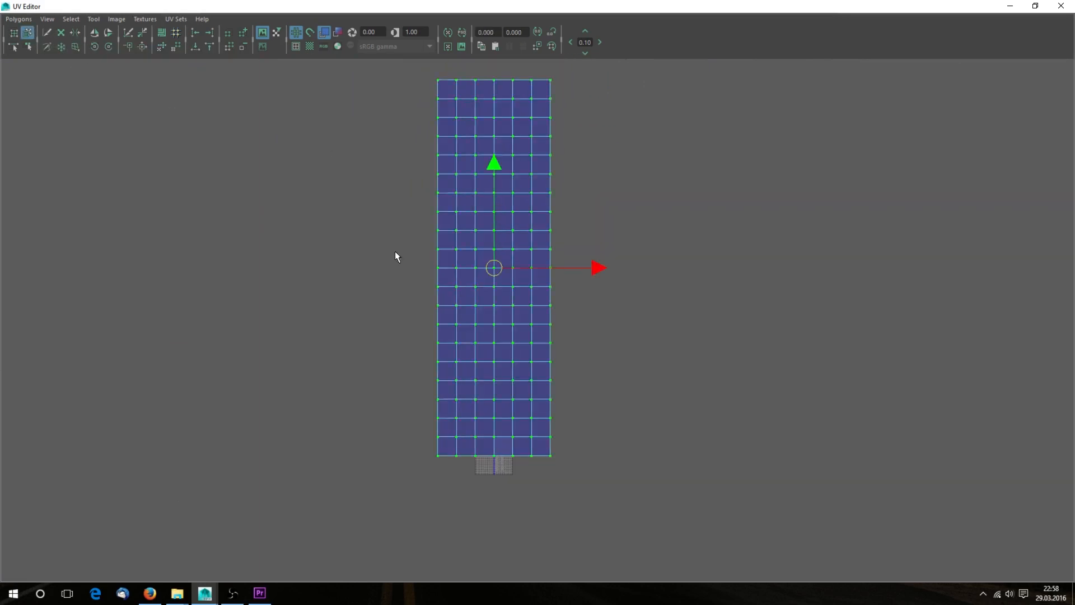
left_click(98, 48)
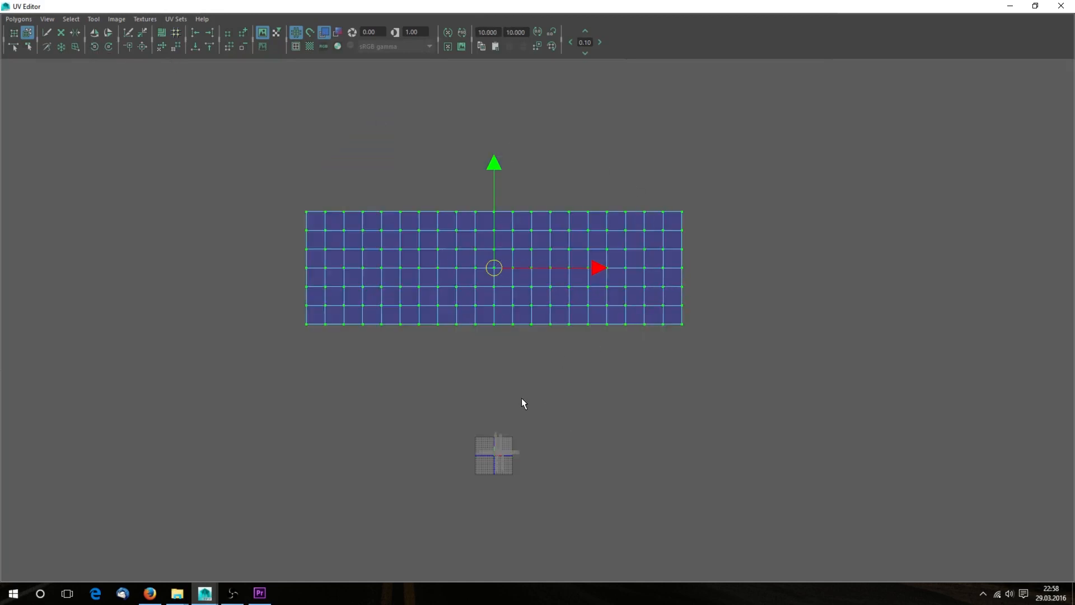
scroll(528, 394, "up", 2)
middle_click_drag(523, 442, 569, 395, "alt")
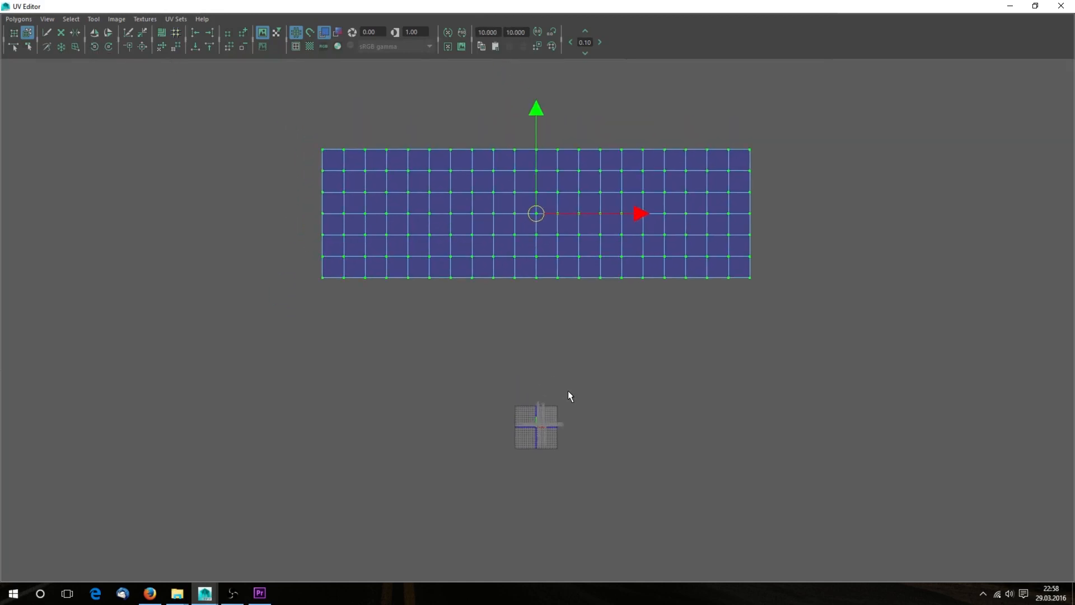
scroll(568, 391, "up", 1)
middle_click_drag(529, 196, 543, 343, "alt")
scroll(552, 361, "up", 1)
key("r")
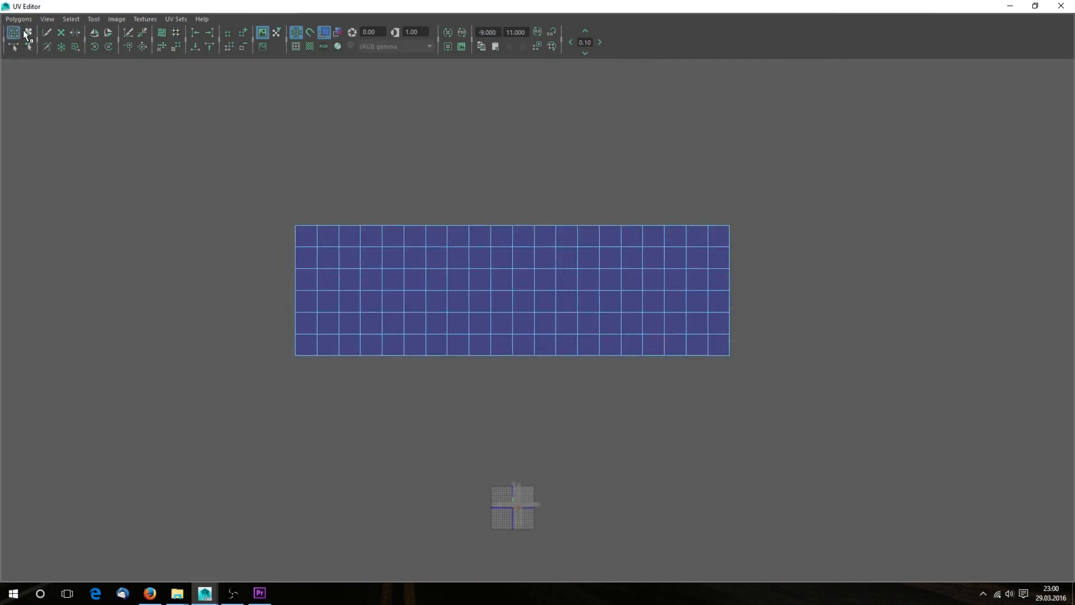
Unfold the hose's whole UV shell with a horizontal constraint, unselected UVs pinned and 10000 maximum iterations
left_click(27, 32)
left_click(455, 290)
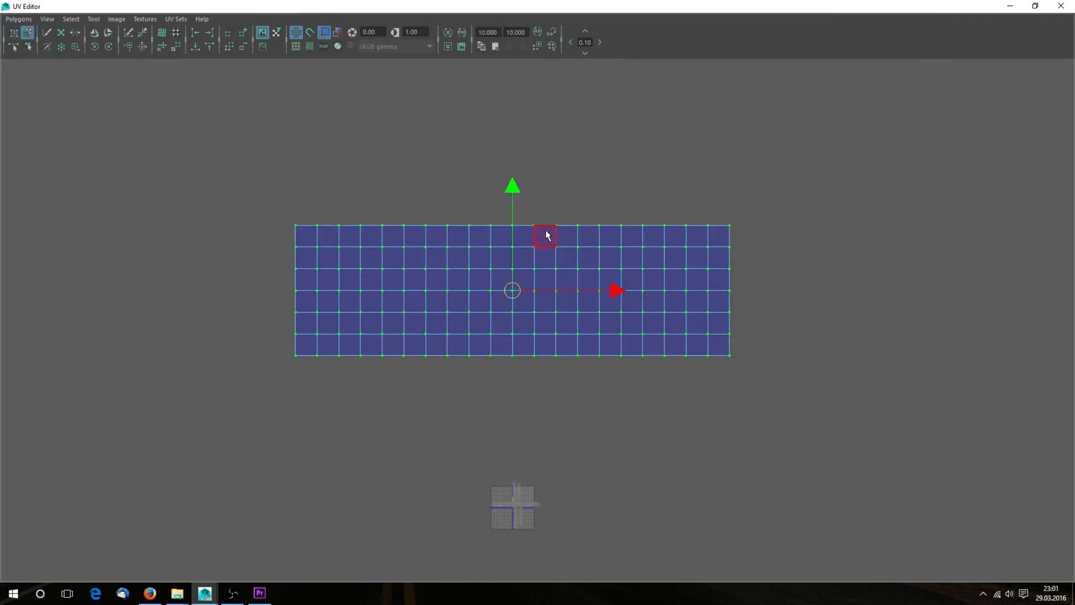
right_click(583, 242)
mouse_move(580, 297)
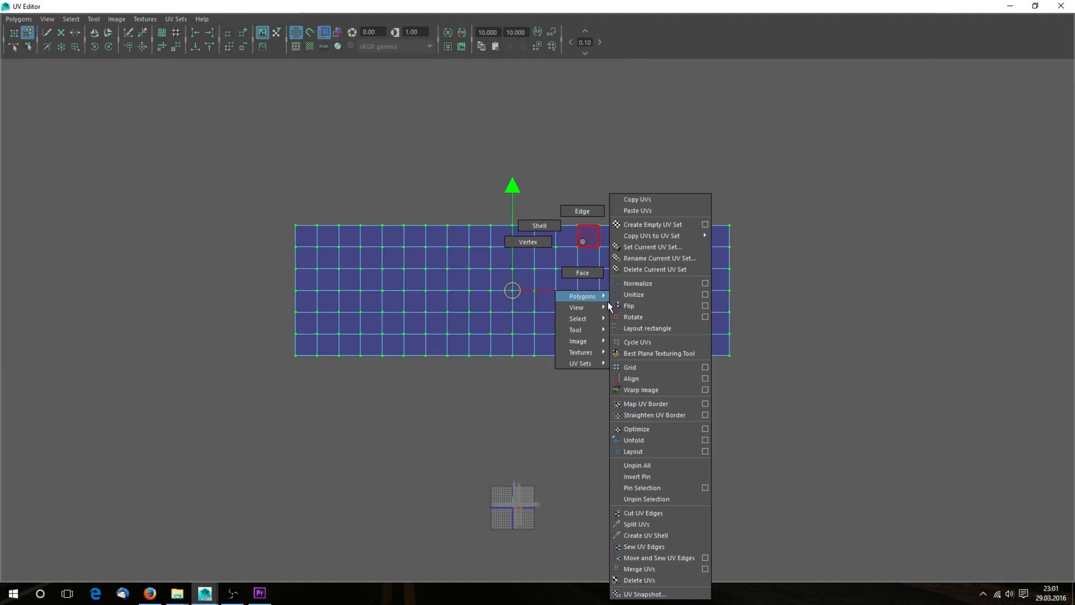
left_click(705, 440)
left_click_drag(698, 110, 525, 109)
left_click_drag(698, 111, 699, 148)
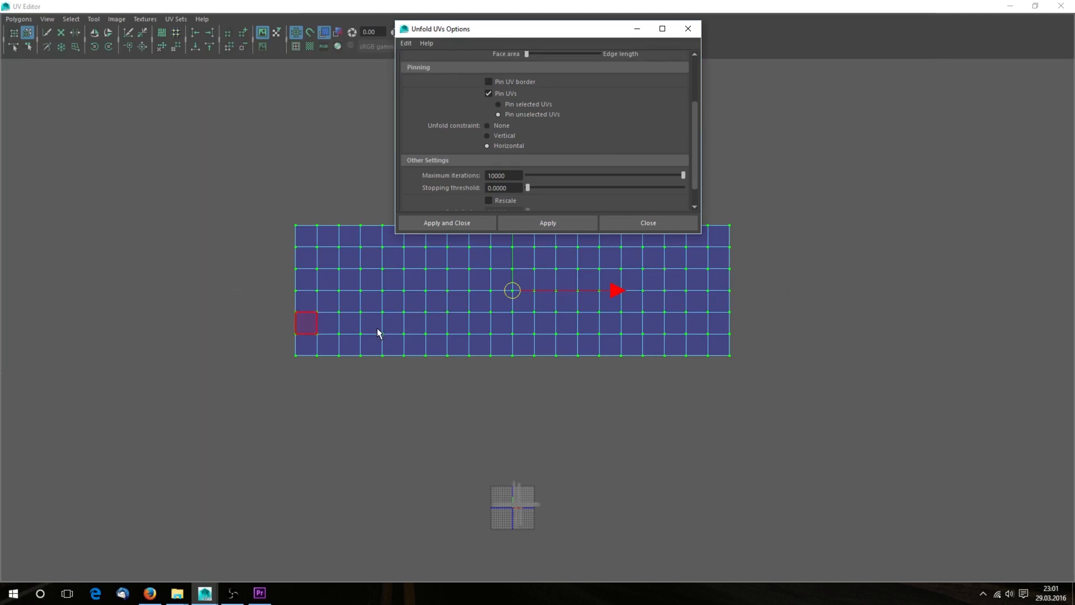
left_click(546, 224)
scroll(623, 473, "down", 3)
scroll(634, 457, "down", 3)
left_click(648, 222)
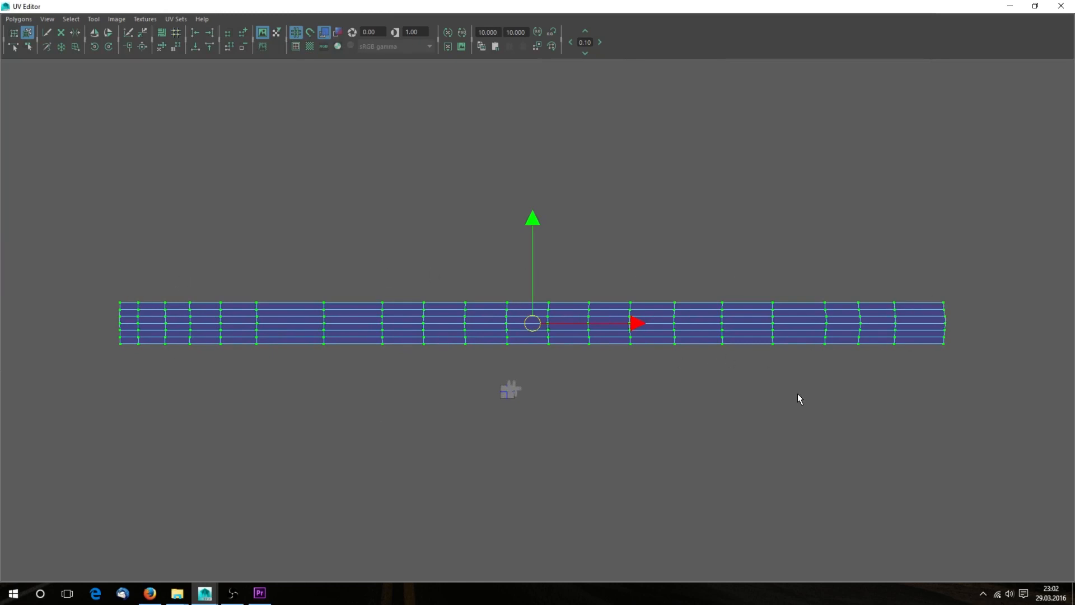
Minimise the unfold options and assign a Phong material to the hose
middle_click_drag(587, 419, 612, 403, "alt")
scroll(560, 366, "up", 1)
right_click_drag(574, 315, 605, 304)
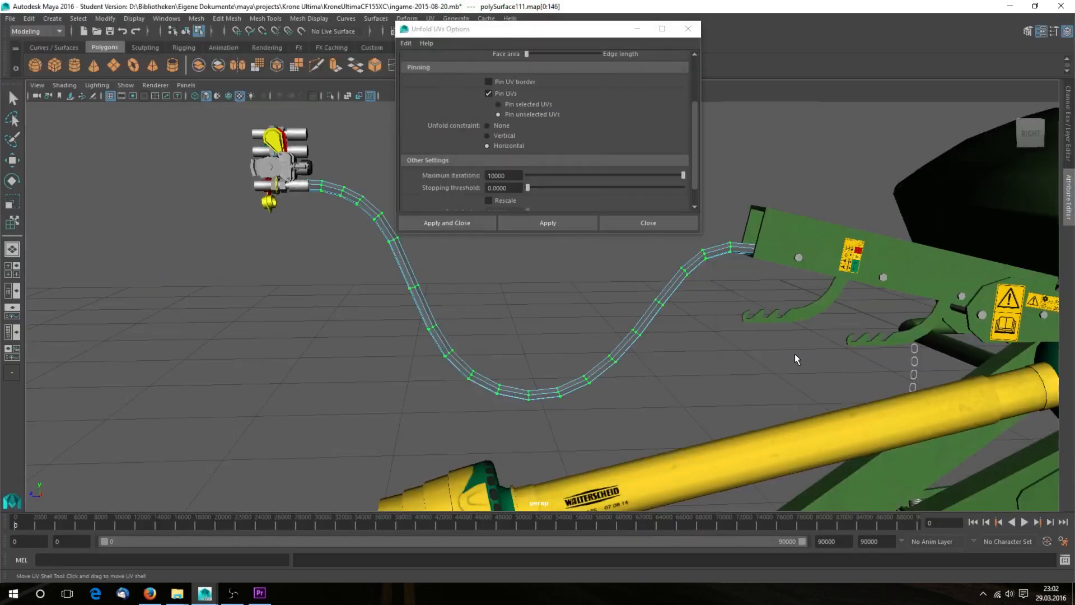
left_click_drag(834, 358, 679, 274, "alt")
left_click_drag(634, 24, 633, 25)
left_click(634, 28)
right_click_drag(643, 257, 741, 378)
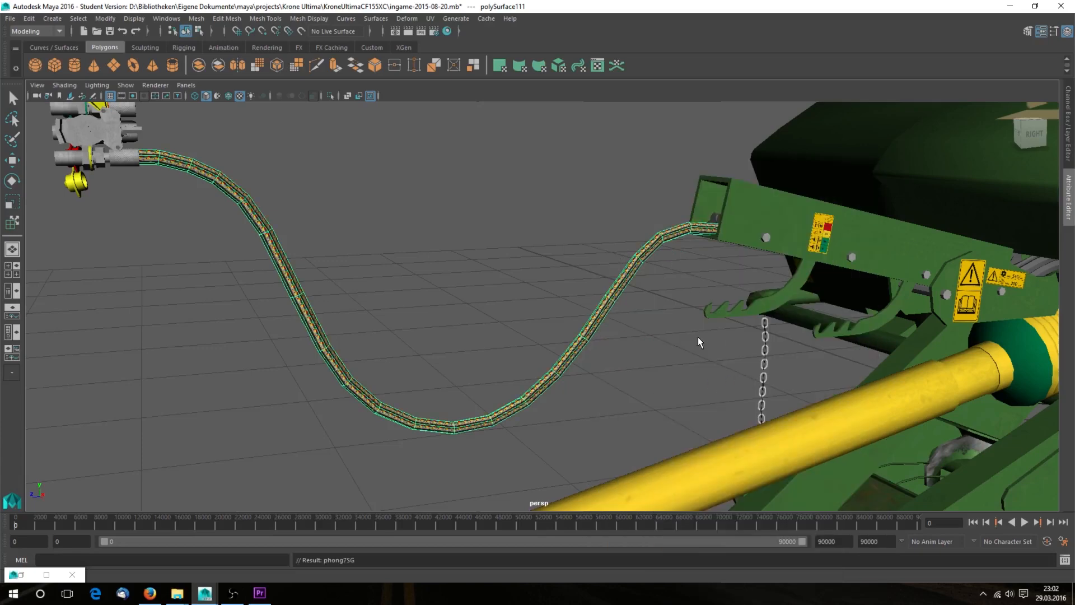
left_click_drag(695, 350, 815, 309, "alt")
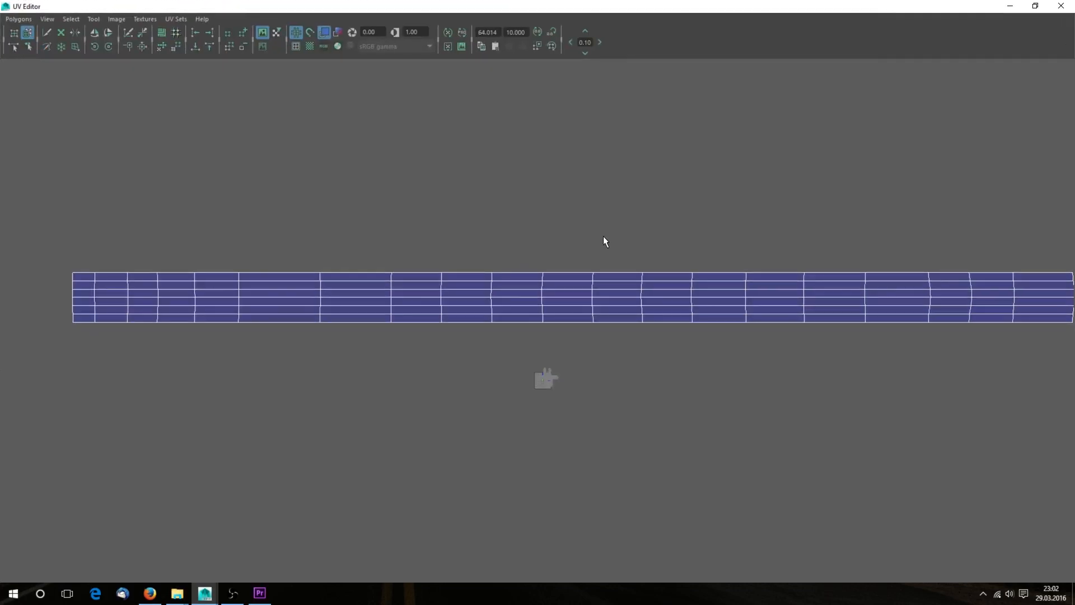
Select all of the hose's UVs and scale the shell down to about twice the texture tile's width
left_click(14, 32)
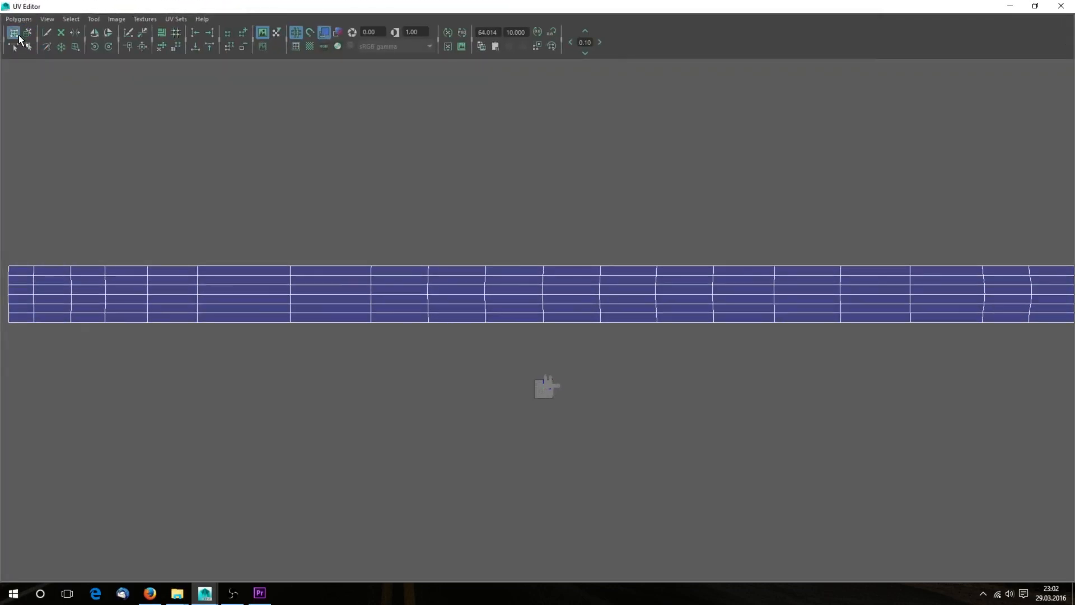
left_click_drag(265, 133, 546, 335)
scroll(546, 335, "up", 2)
left_click_drag(590, 286, 460, 406)
key("r")
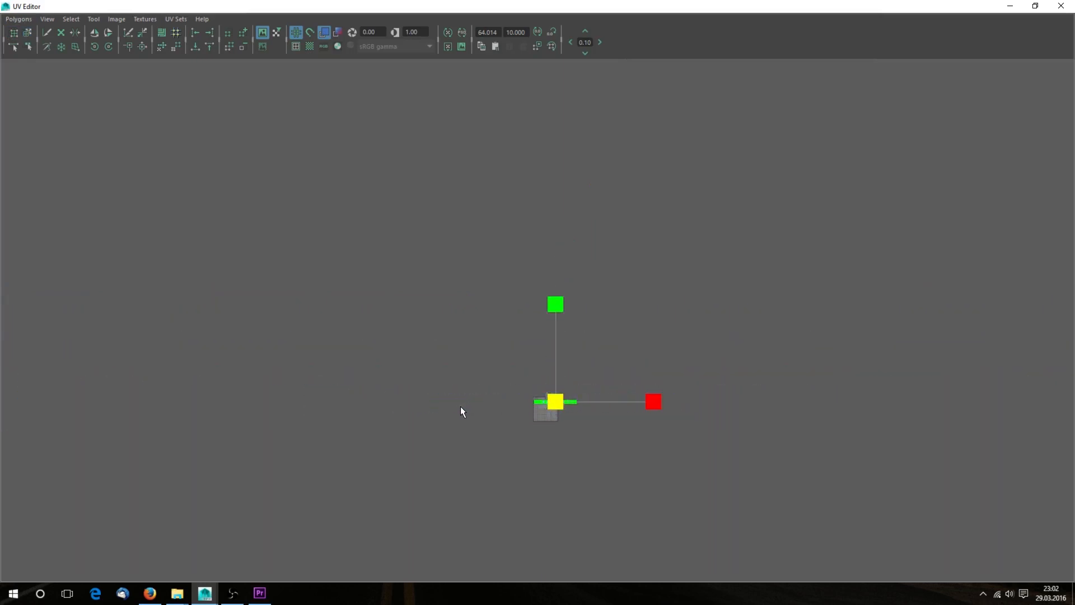
Move the hose's UV shell onto the DIN 20023 HANSA-FLEX strip along the lower edge of the texture
key("f")
middle_click_drag(552, 394, 623, 266, "alt")
scroll(703, 239, "up", 3)
key("w")
left_click_drag(651, 179, 540, 351)
key("r")
scroll(581, 362, "up", 3)
middle_click_drag(524, 416, 631, 382, "alt")
scroll(592, 397, "up", 1)
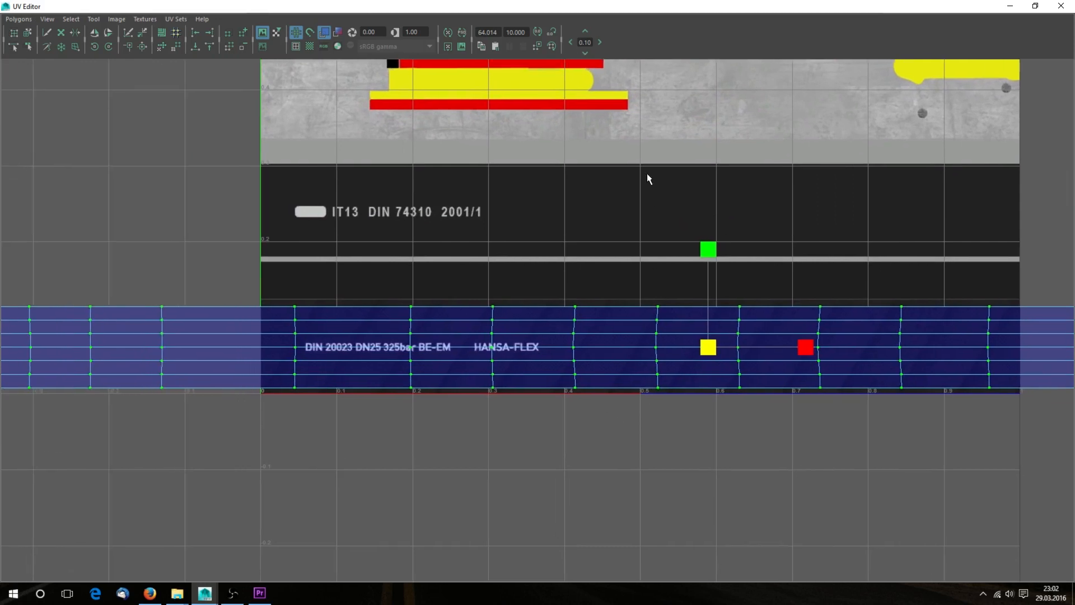
Try placing the hose's UV shell over the IT13 DIN 74310 strip of the texture
middle_click_drag(664, 249, 643, 312, "alt")
scroll(523, 334, "down", 1)
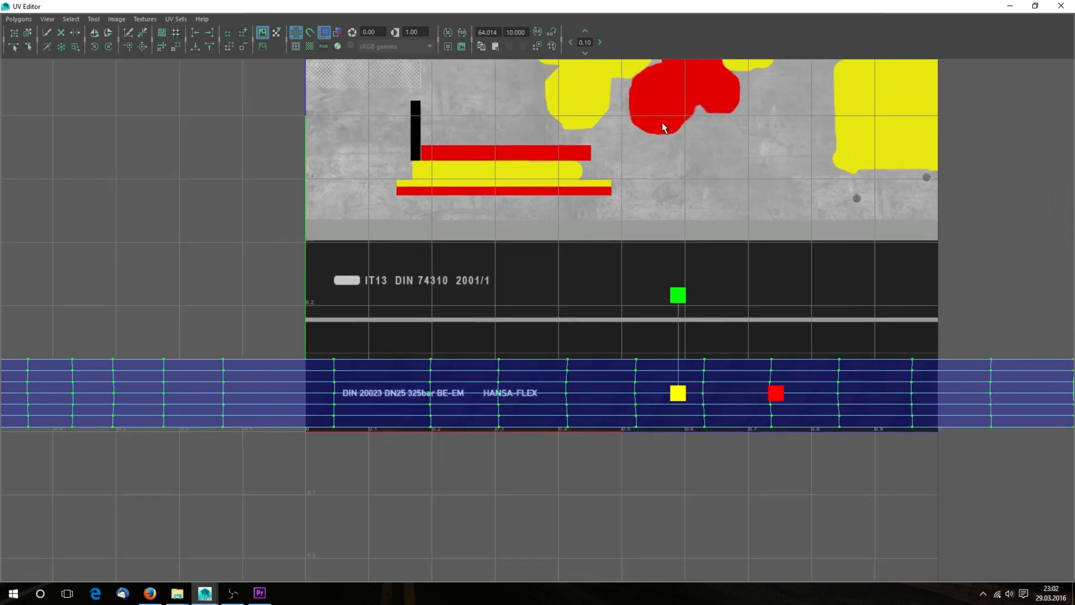
middle_click_drag(581, 341, 597, 301, "alt")
scroll(626, 334, "up", 5)
key("w")
left_click_drag(748, 376, 724, 196)
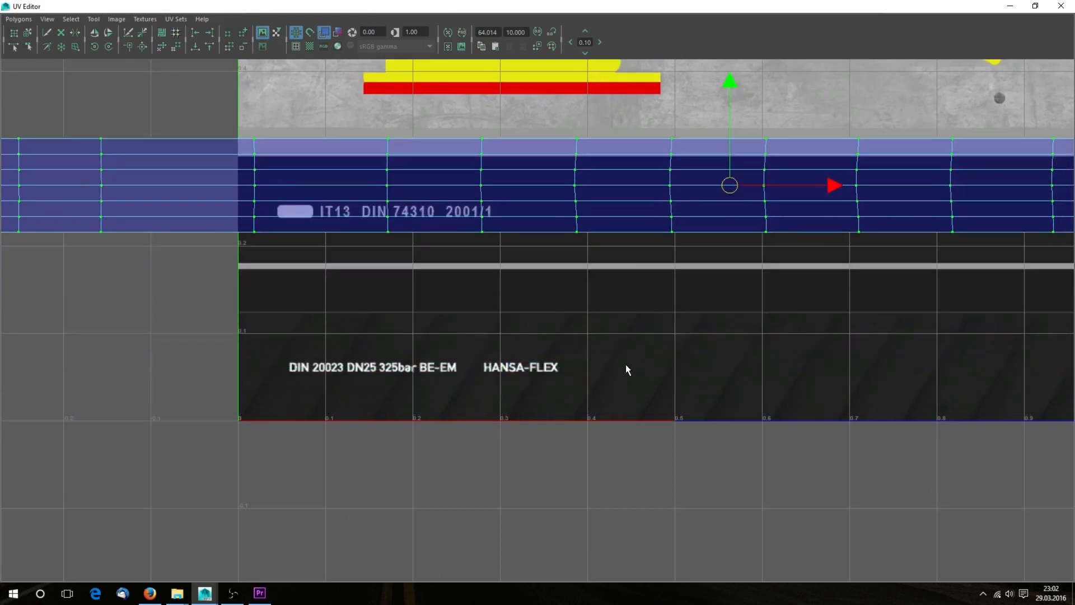
Move the UV shell onto the DIN 20023 HANSA-FLEX strip and scale it up to match the strip's height
left_click_drag(730, 186, 681, 367)
key("r")
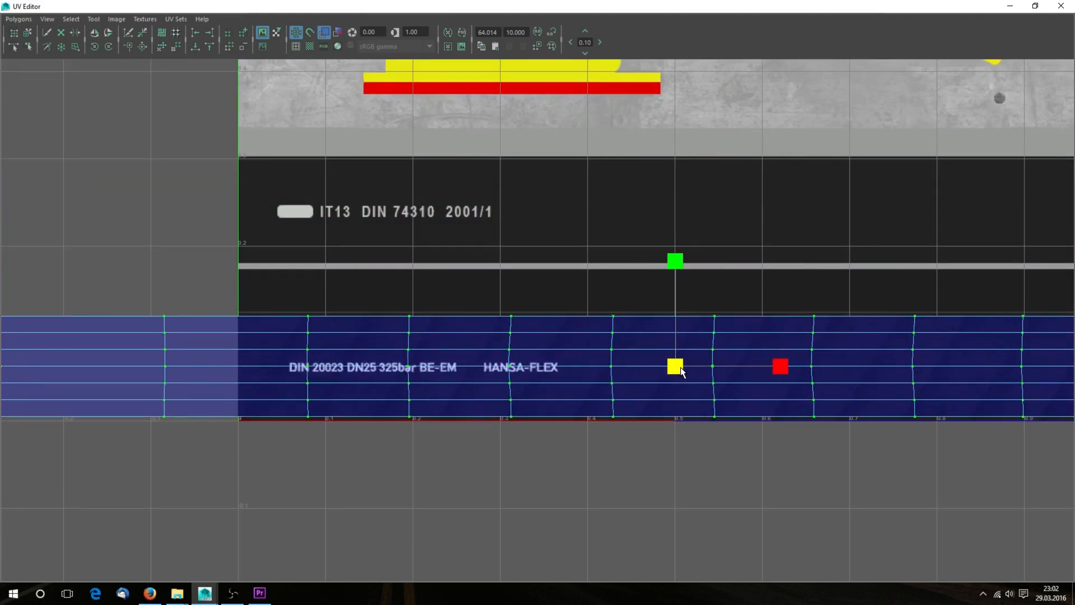
key("w")
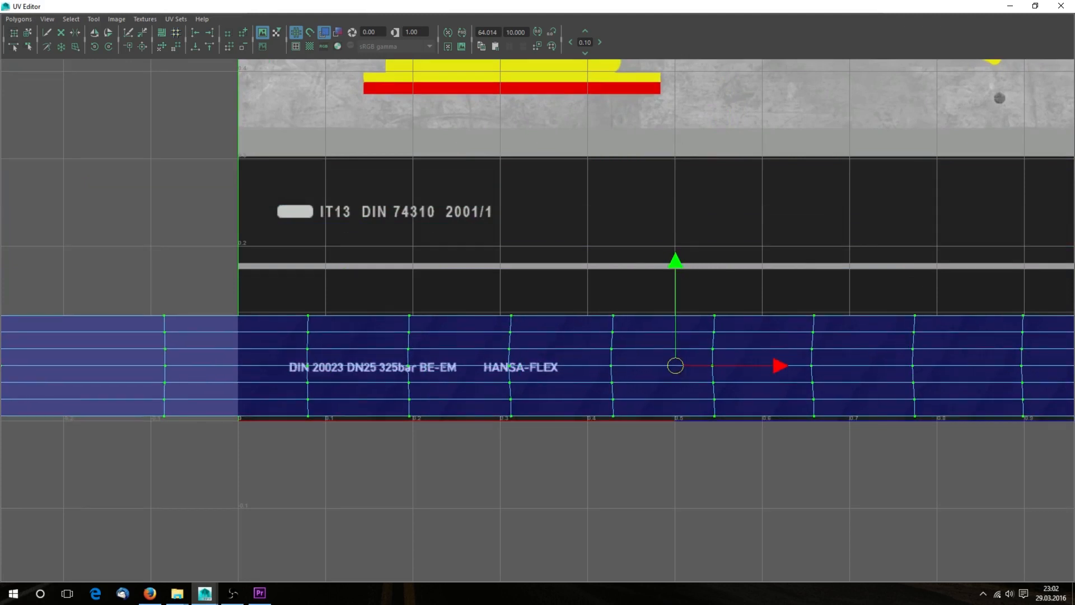
Put the UV Editor away and inspect the printed lettering along the textured hose in the perspective view
left_click_drag(664, 6, 1074, 147)
left_click_drag(776, 220, 610, 364, "alt")
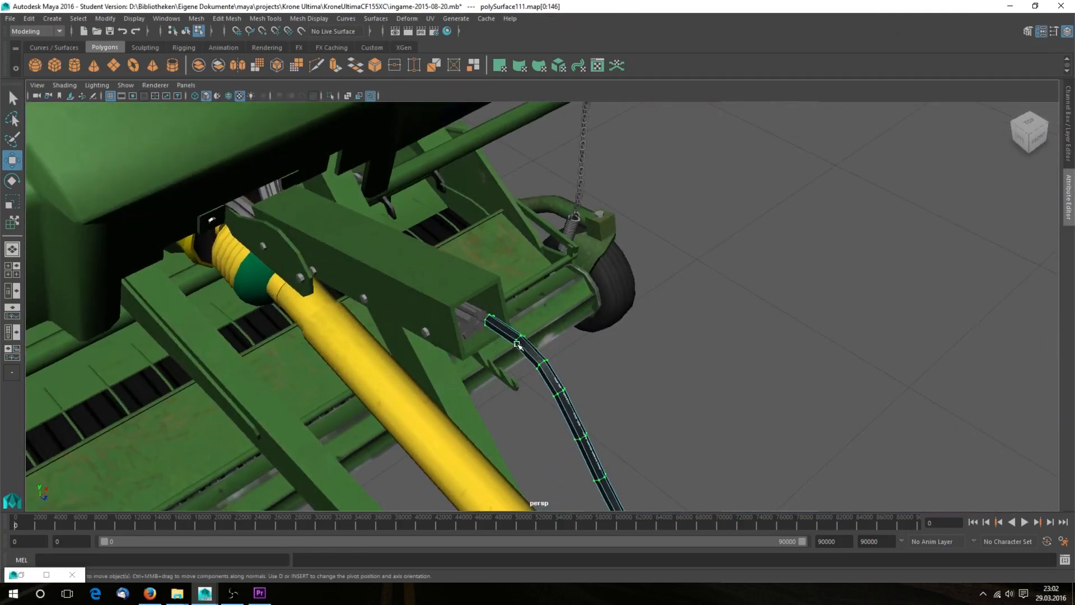
left_click_drag(547, 329, 510, 321, "alt")
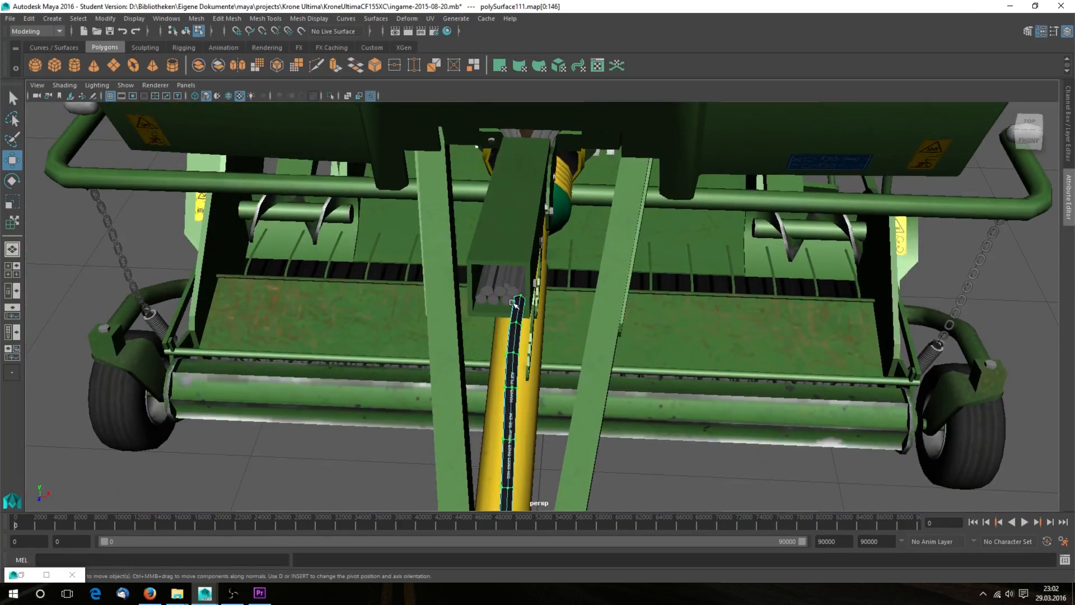
left_click_drag(639, 394, 567, 340, "alt")
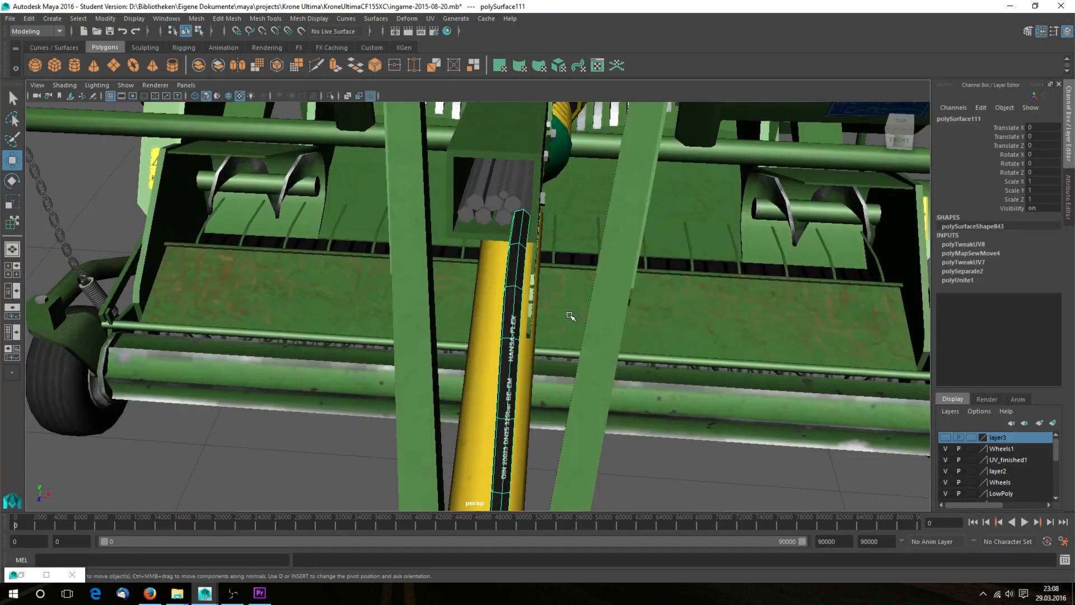
Add the coupling at the hose's free end to the selection and combine it with the hose into one mesh
left_click_drag(609, 327, 470, 297, "alt")
left_click(470, 297)
left_click_drag(456, 365, 377, 243, "alt")
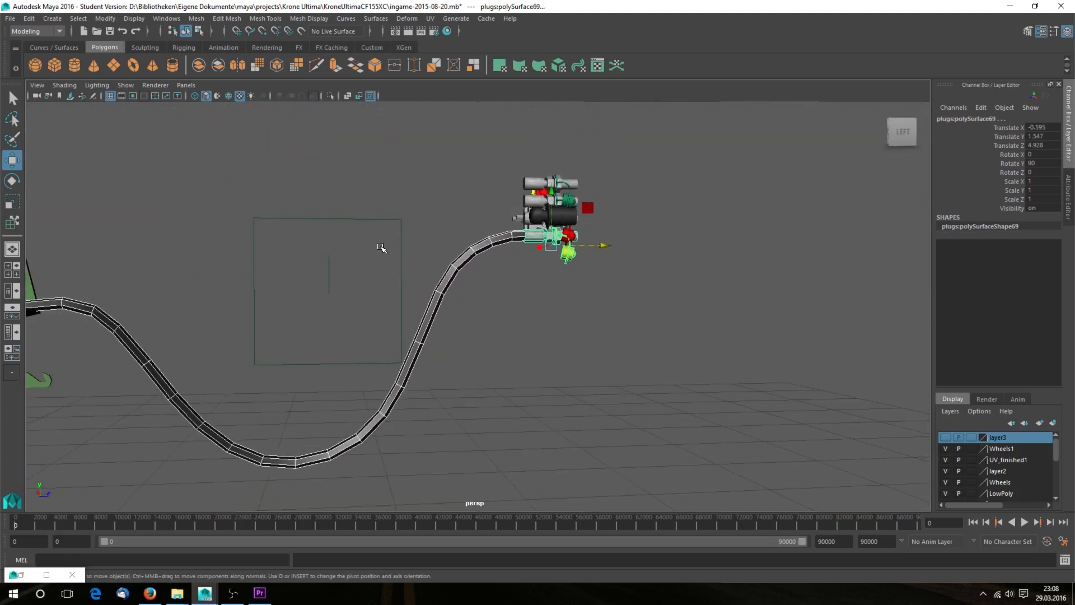
left_click(197, 65)
left_click_drag(805, 290, 731, 390, "alt")
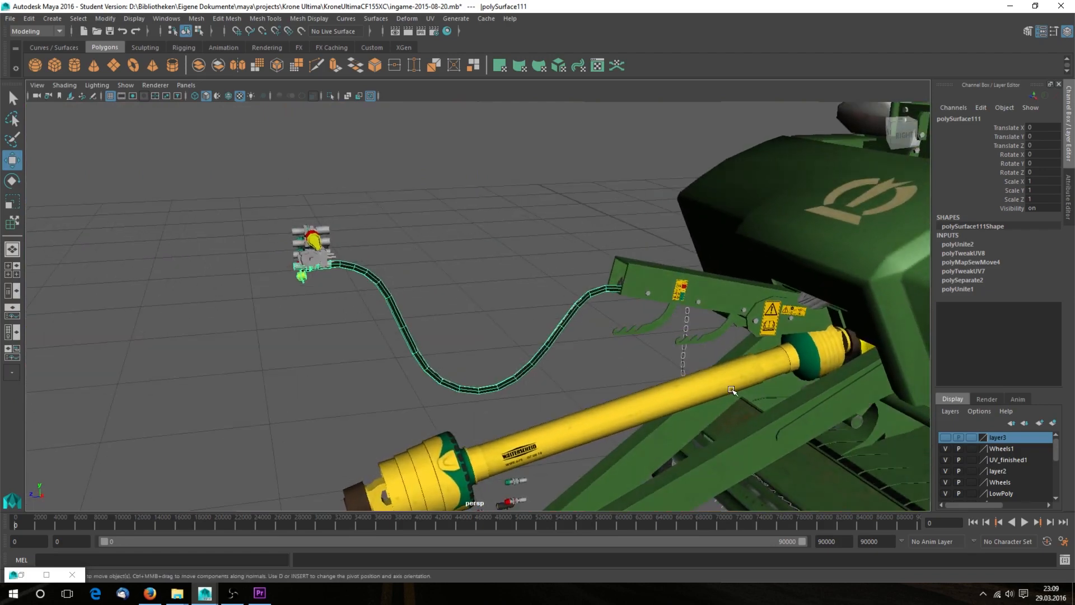
Reset the transformations of the combined hose and coupling mesh
middle_click_drag(732, 389, 619, 360, "alt")
scroll(619, 360, "down", 3)
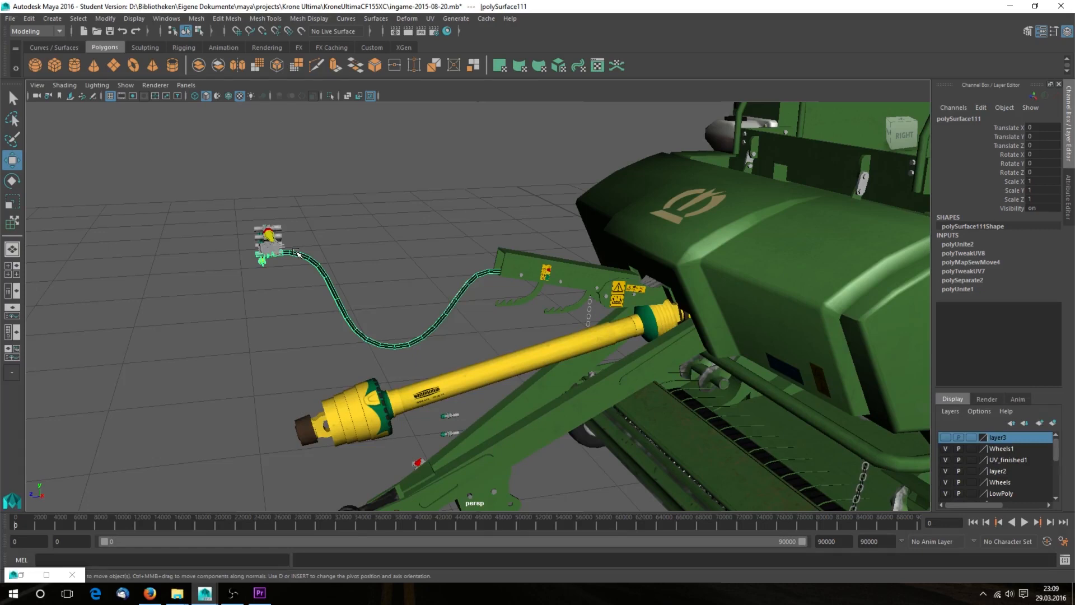
scroll(305, 263, "down", 5)
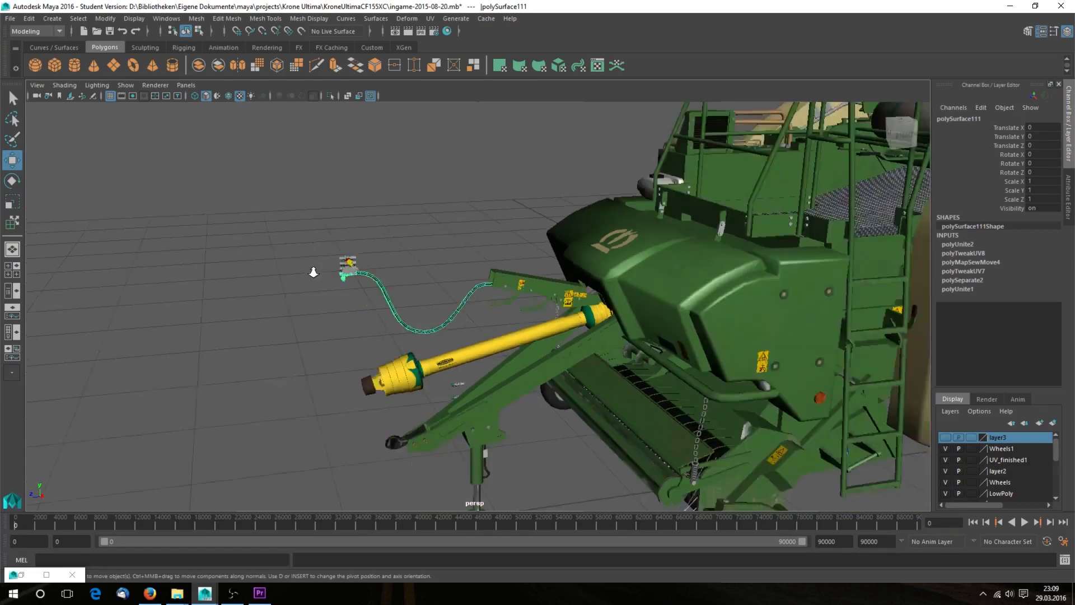
scroll(457, 314, "down", 3)
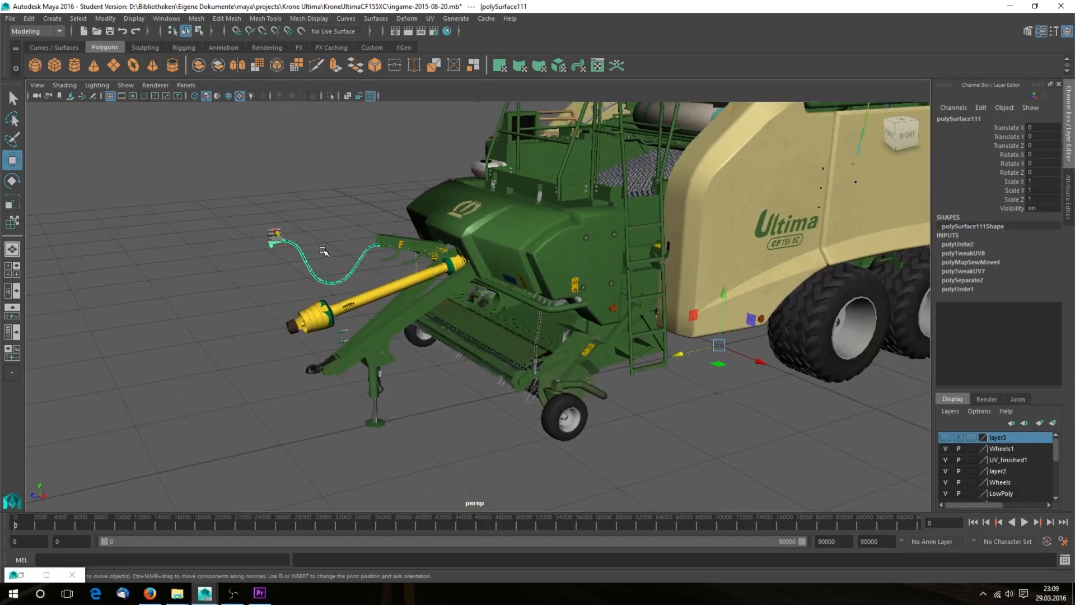
left_click(115, 18)
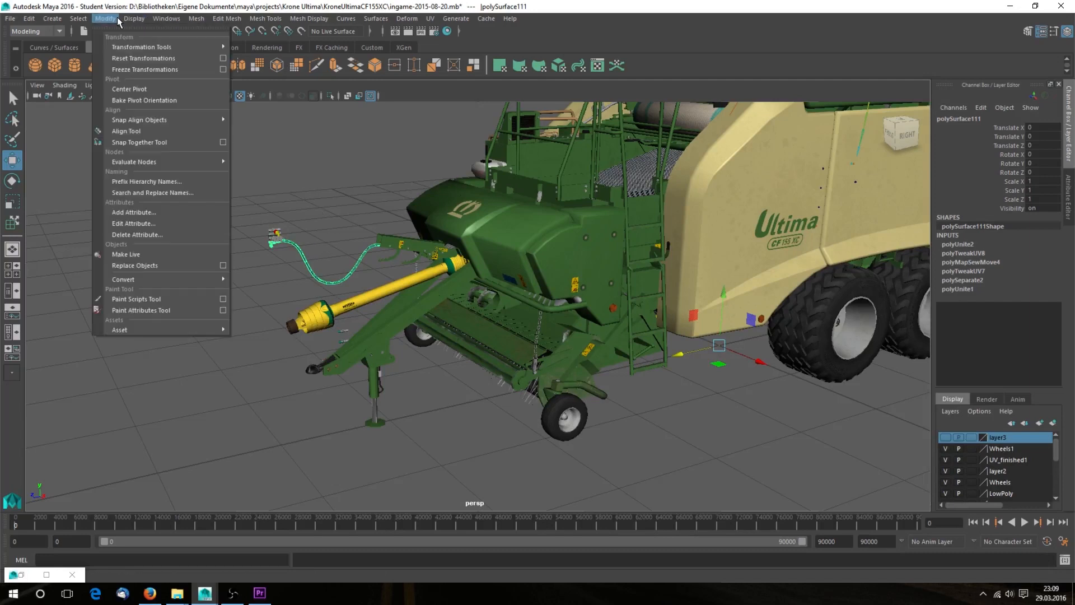
left_click(162, 58)
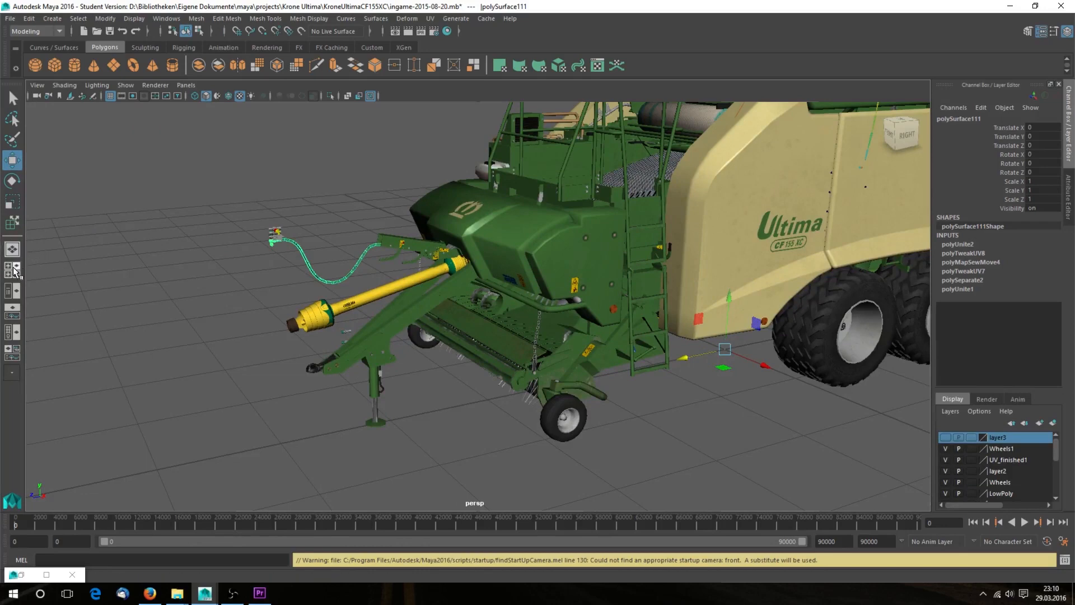
Show the Outliner beside the perspective view, expand the kroneUltimaCF155XC body group and create an empty group
left_click(12, 290)
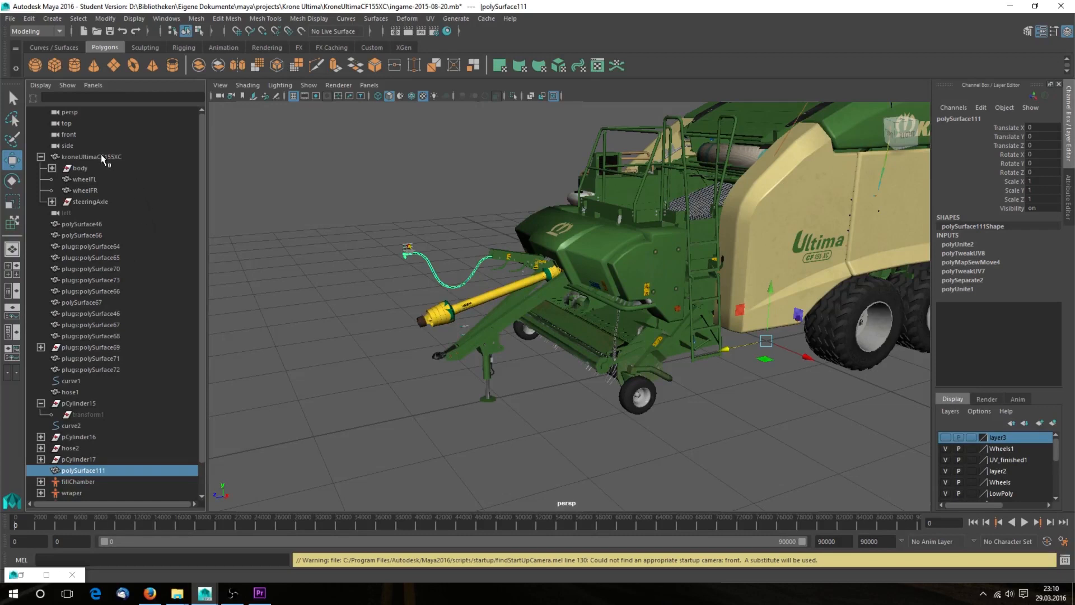
left_click(51, 168)
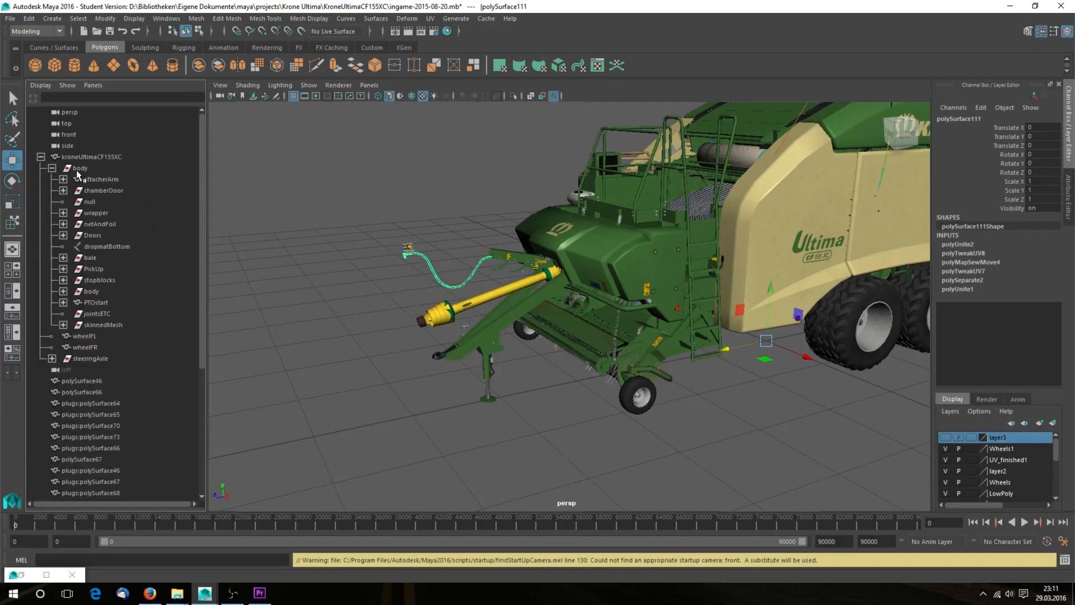
left_click(78, 169)
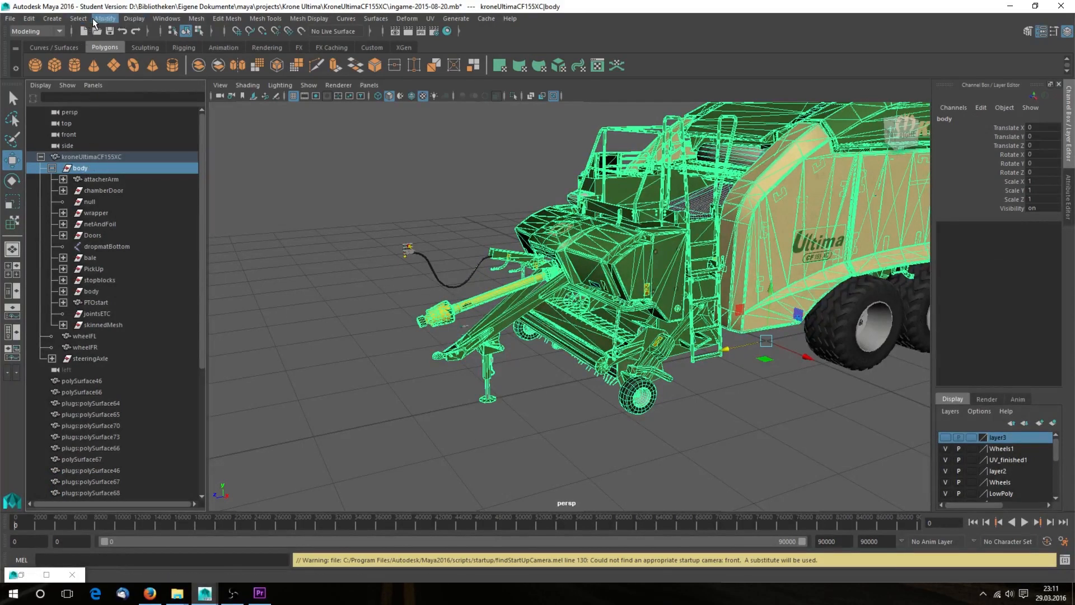
left_click(52, 18)
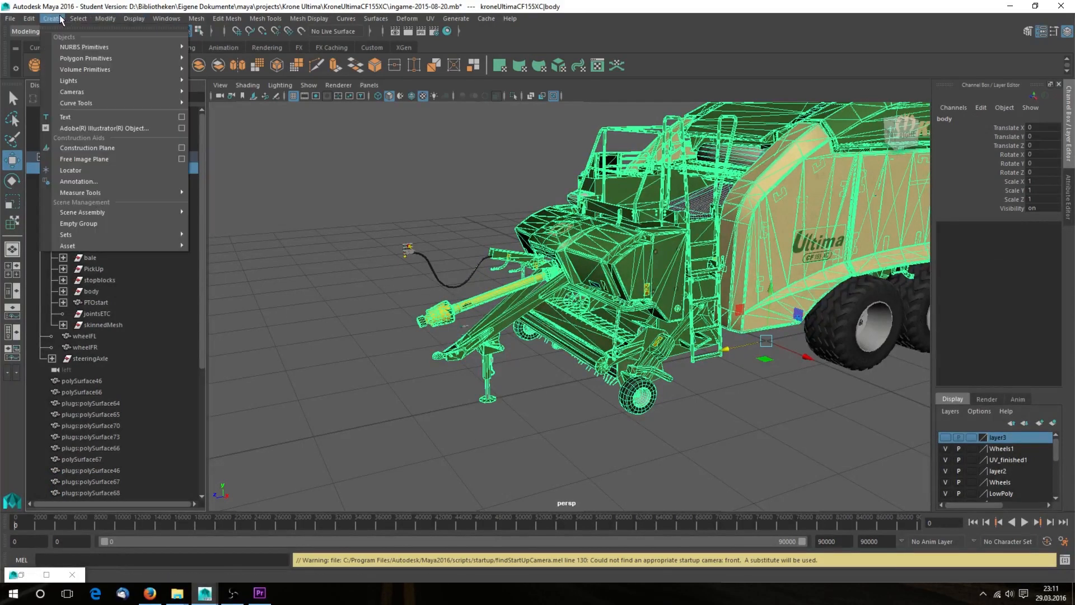
left_click(95, 222)
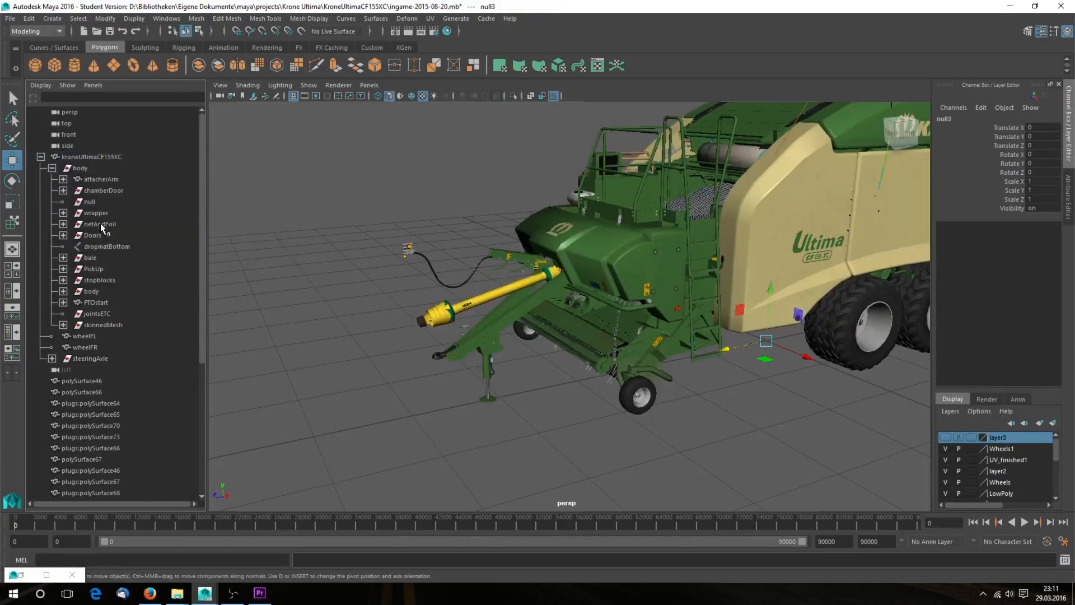
Rename the new empty group to dynHoses
scroll(87, 398, "down", 6)
double_click(78, 436)
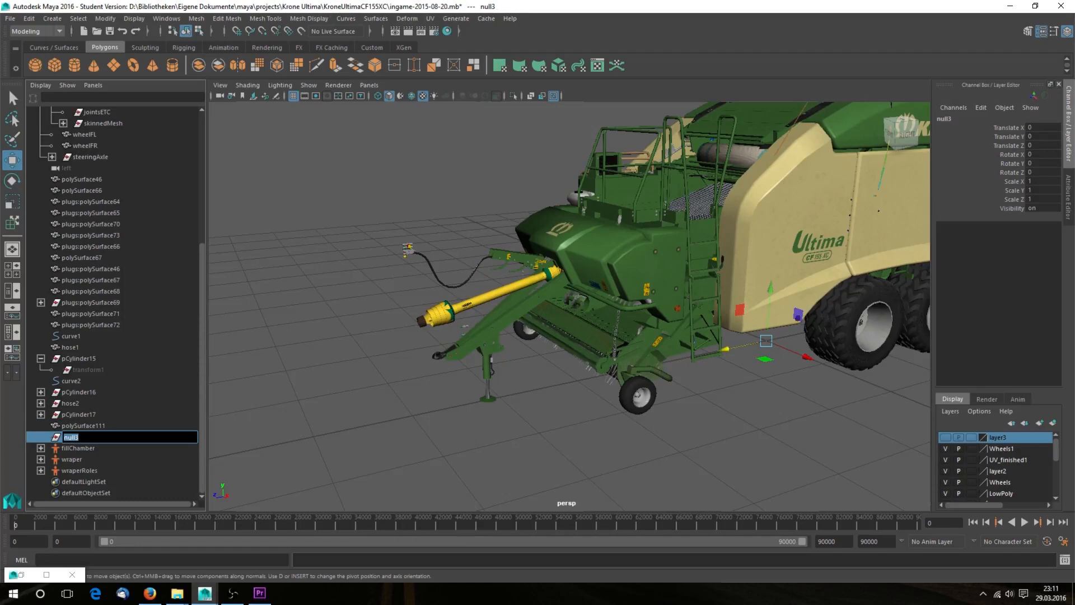
type("dynHoses")
key("Return")
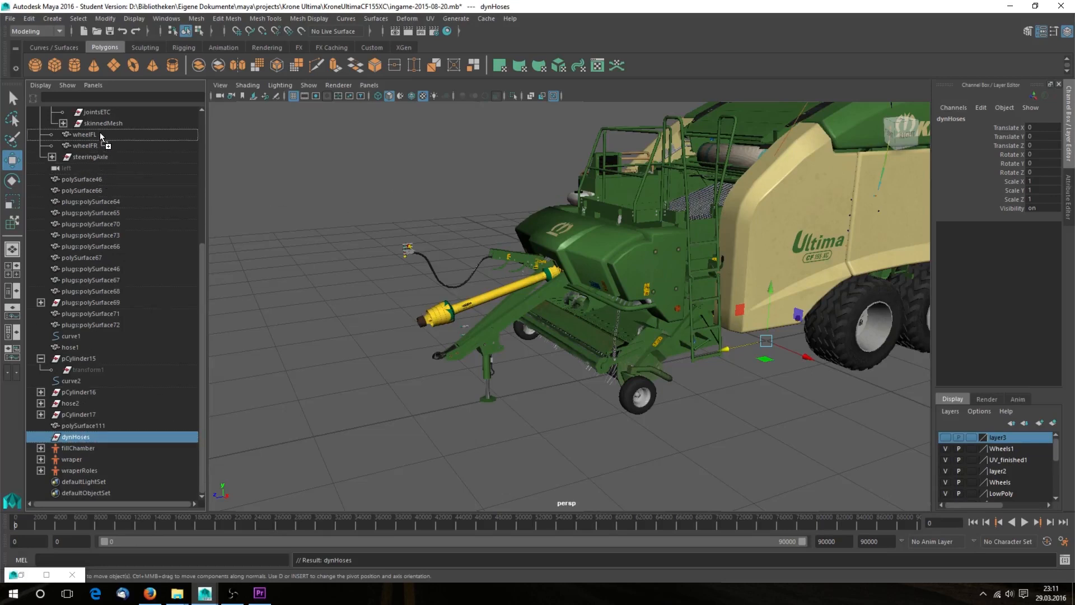
Parent the dynHoses group under the body group of kroneUltimaCF155XC
scroll(102, 111, "up", 1)
scroll(102, 112, "up", 6)
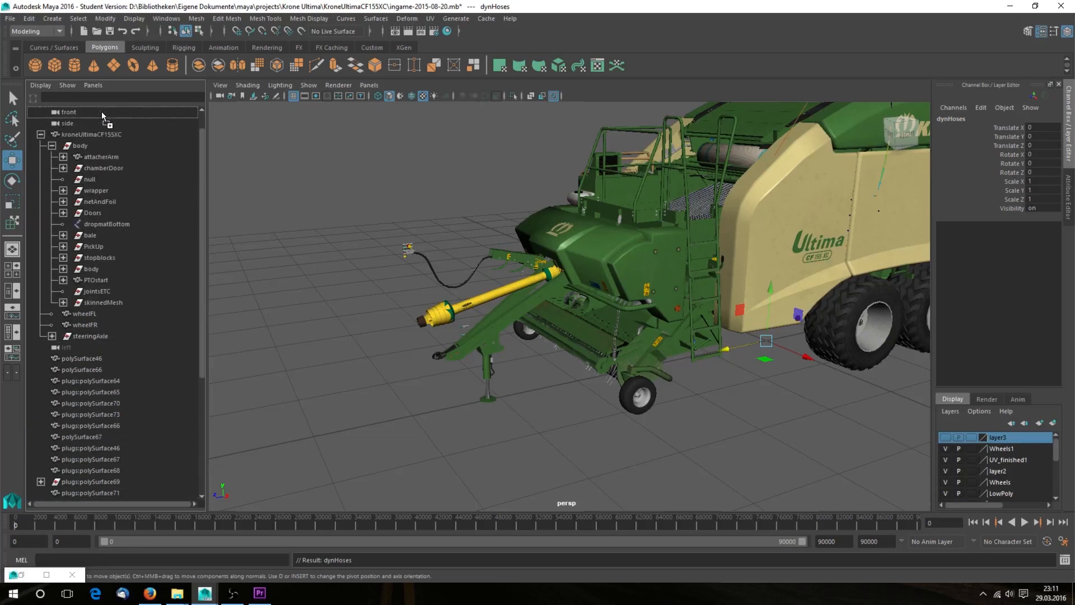
middle_click_drag(102, 145, 96, 168)
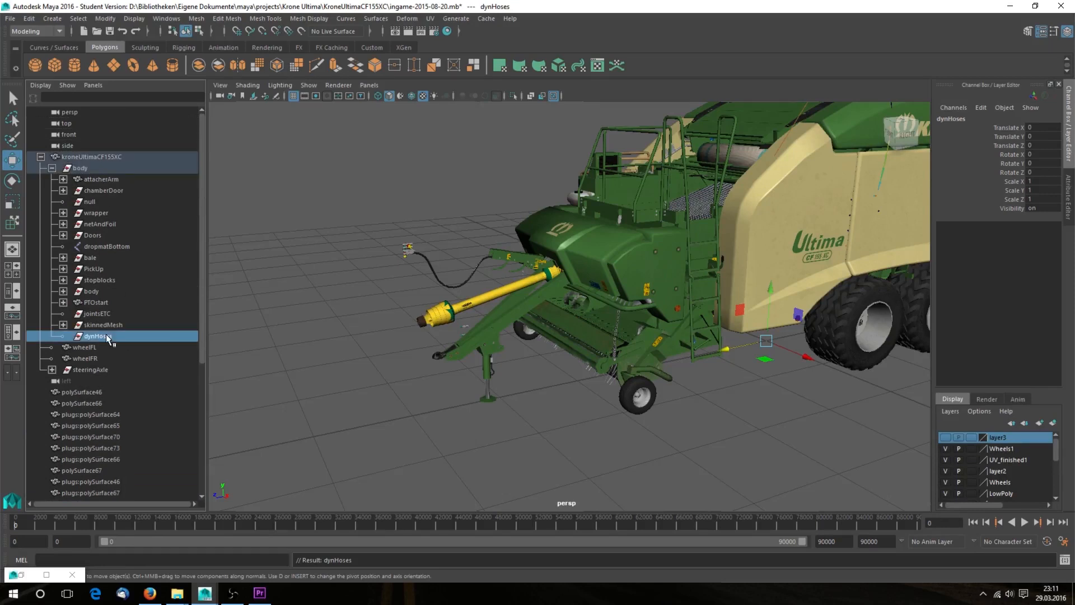
middle_click_drag(671, 387, 653, 372, "alt")
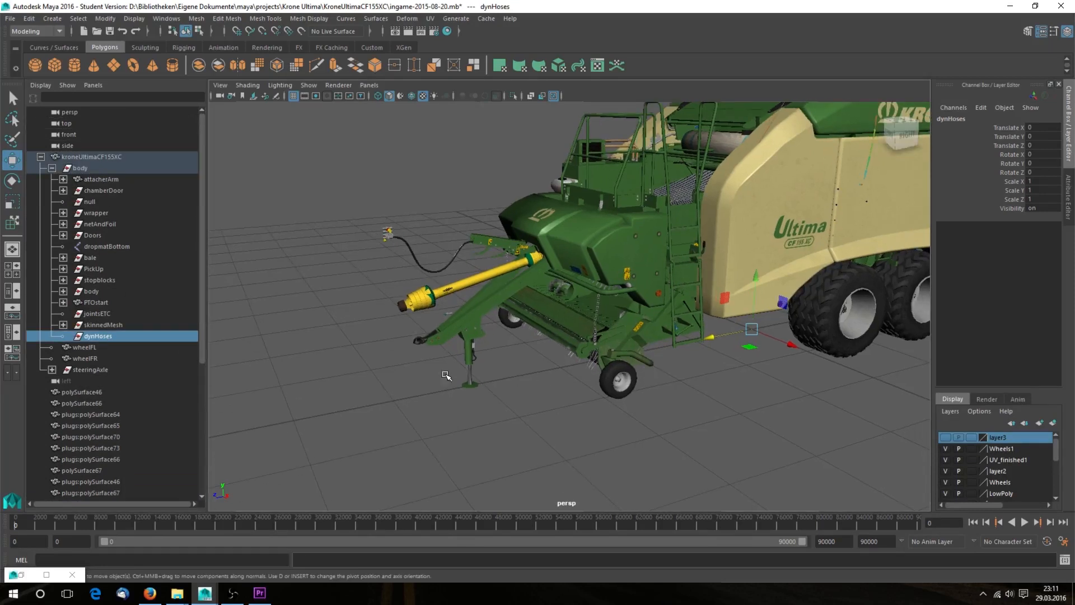
Select the combined hose mesh polySurface111 and parent it under the dynHoses group
scroll(116, 369, "down", 3)
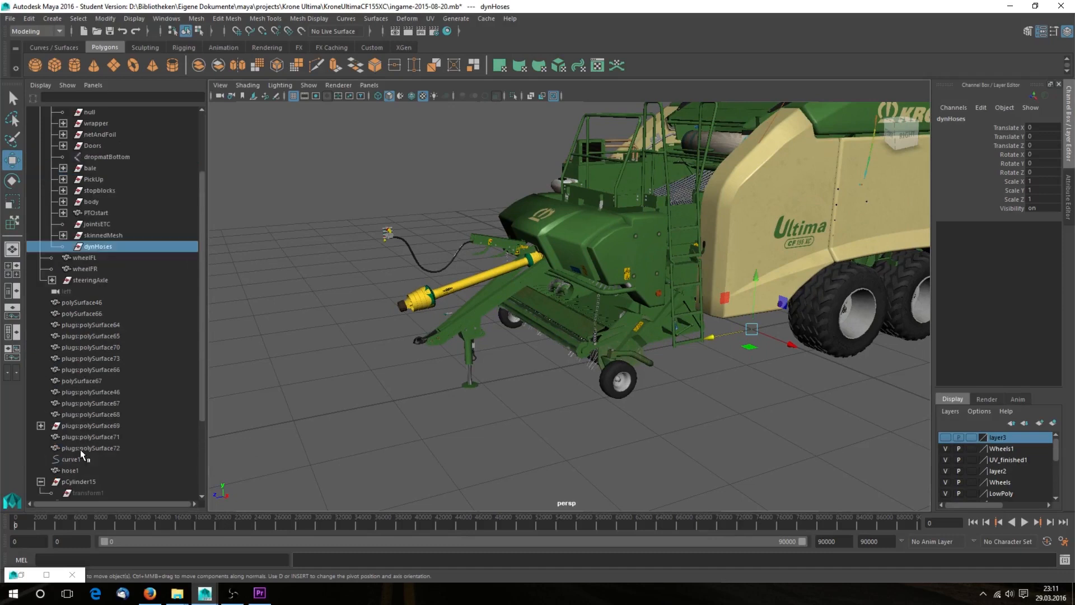
scroll(79, 462, "down", 3)
scroll(459, 258, "up", 2)
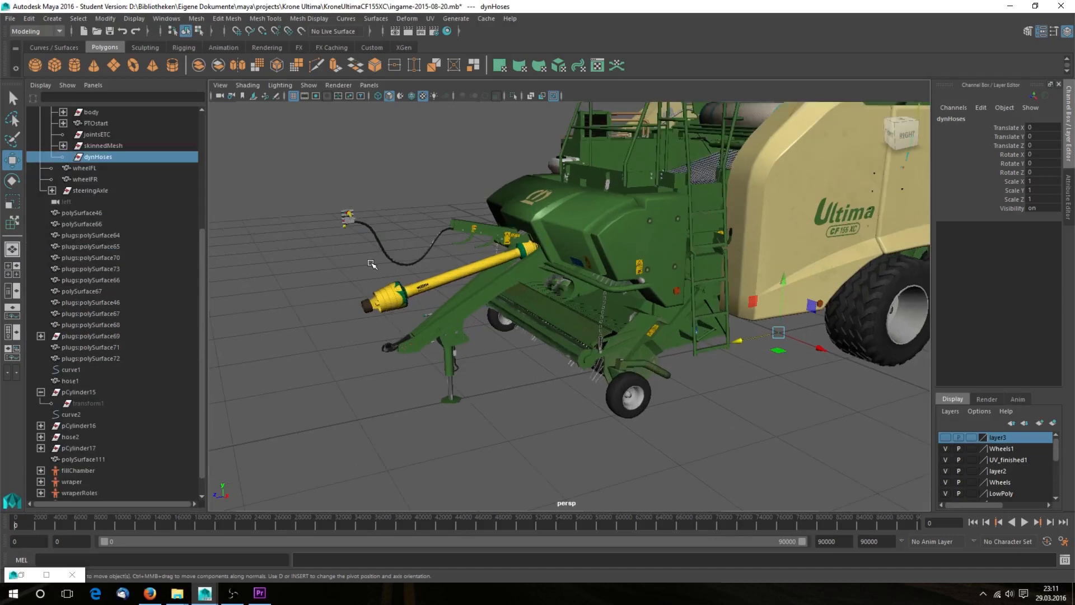
left_click(388, 260)
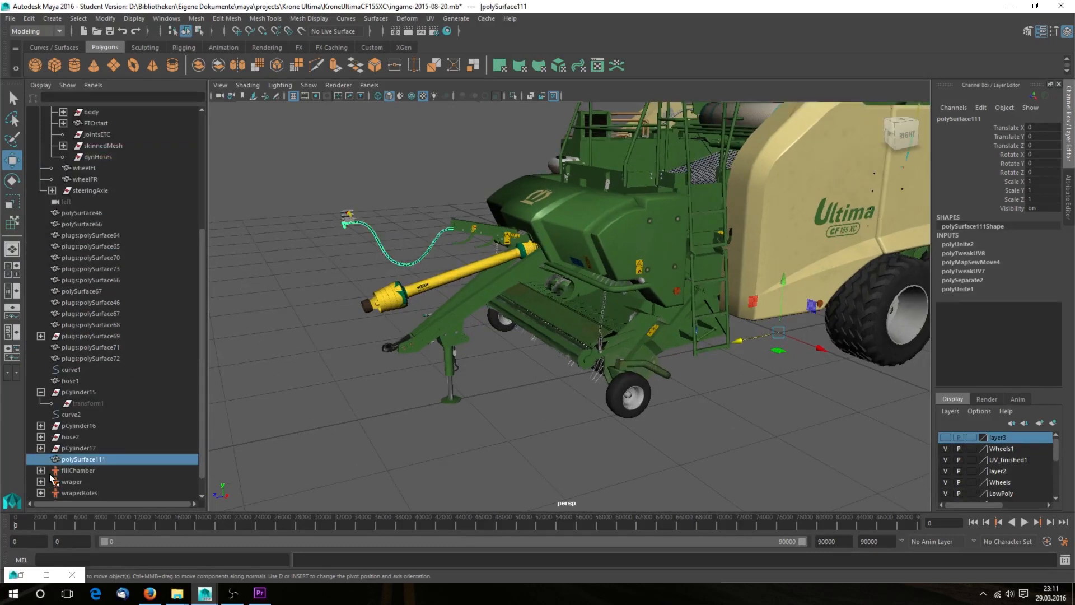
middle_click_drag(84, 460, 98, 157)
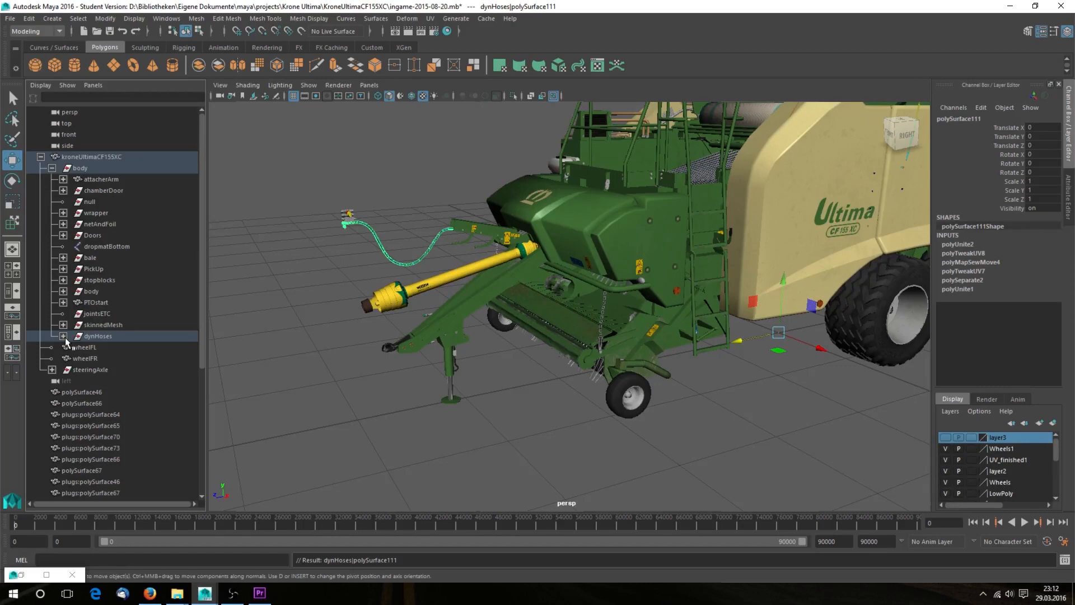
Maximise the perspective view around the selected hose and switch the menu set to Rigging
key("space")
left_click_drag(266, 292, 534, 347, "alt")
scroll(526, 336, "up", 6)
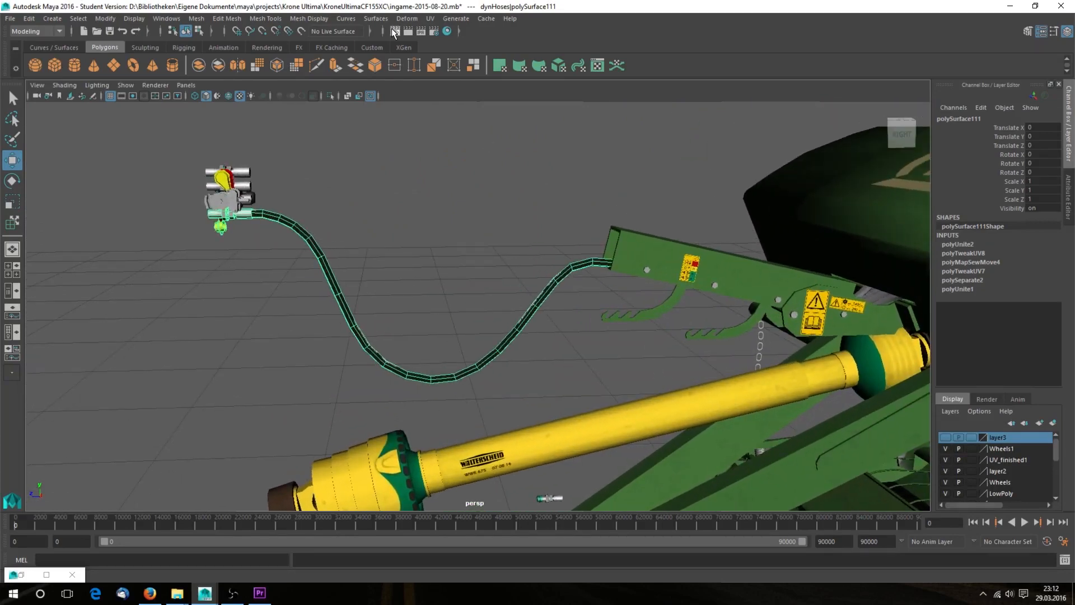
left_click(59, 32)
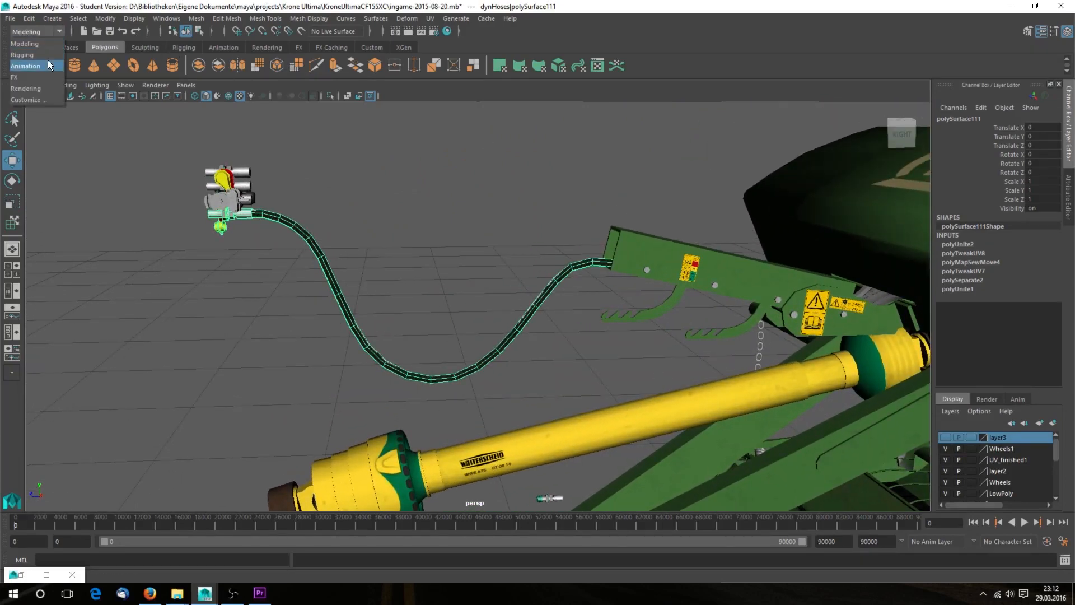
left_click(23, 55)
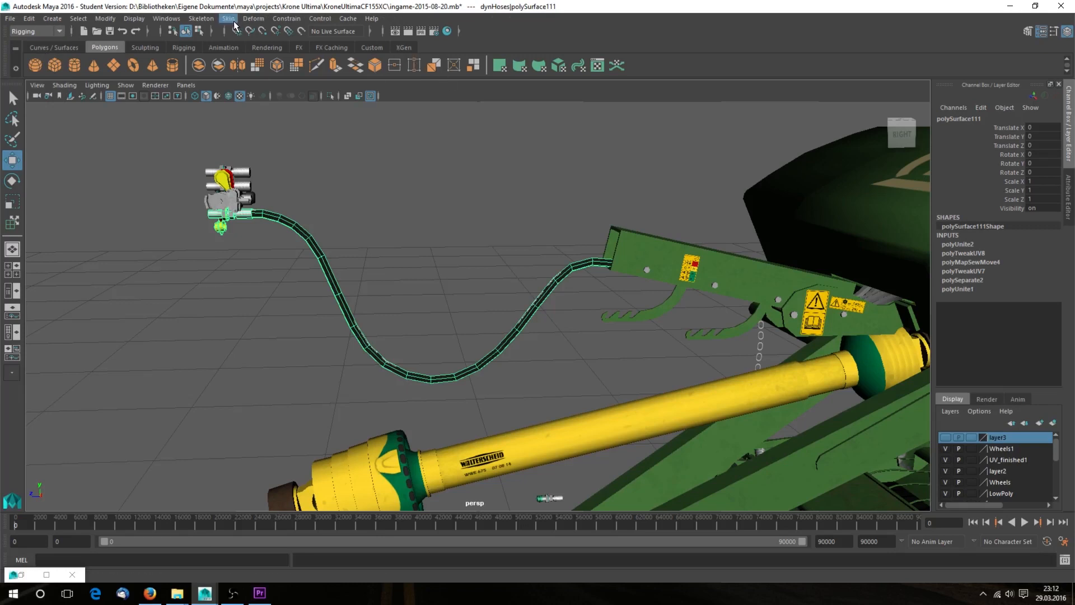
Start Create Joints and place the first joint in the side view at the hose end on the attacher arm
left_click(201, 19)
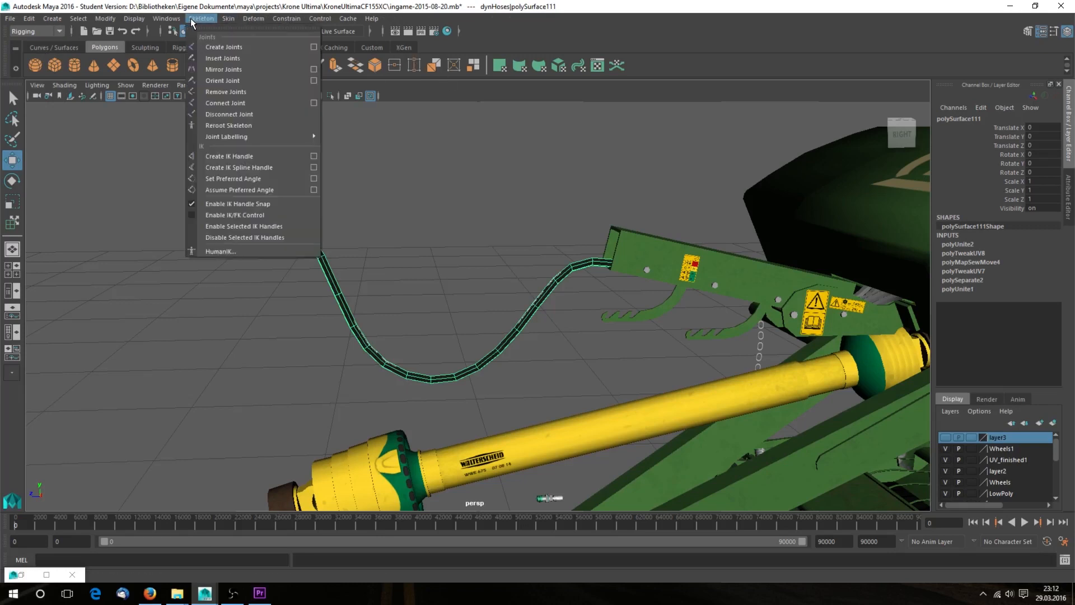
left_click(278, 47)
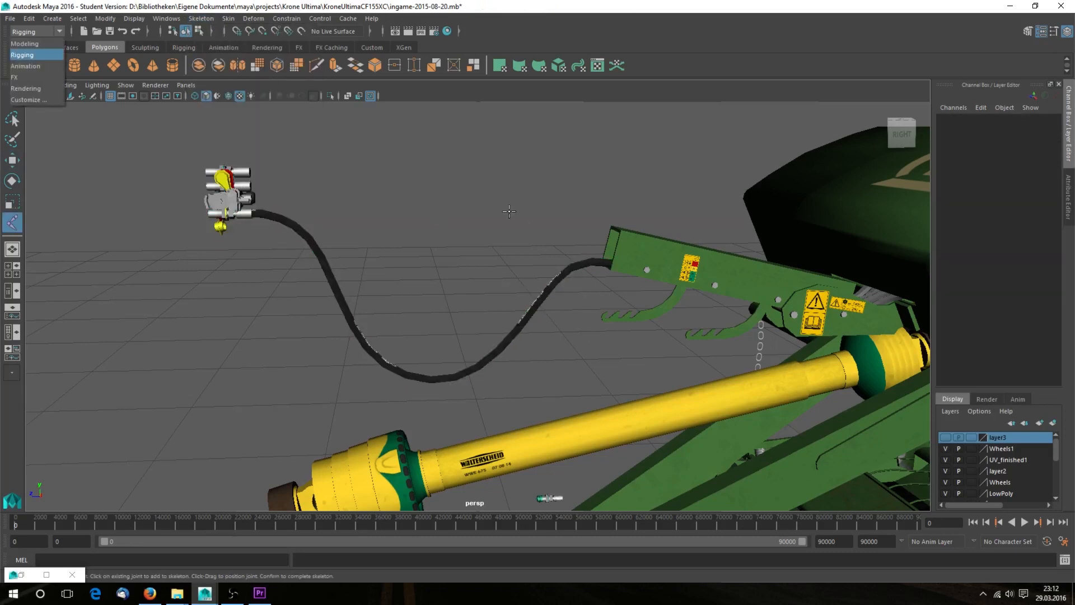
key("space")
key("space")
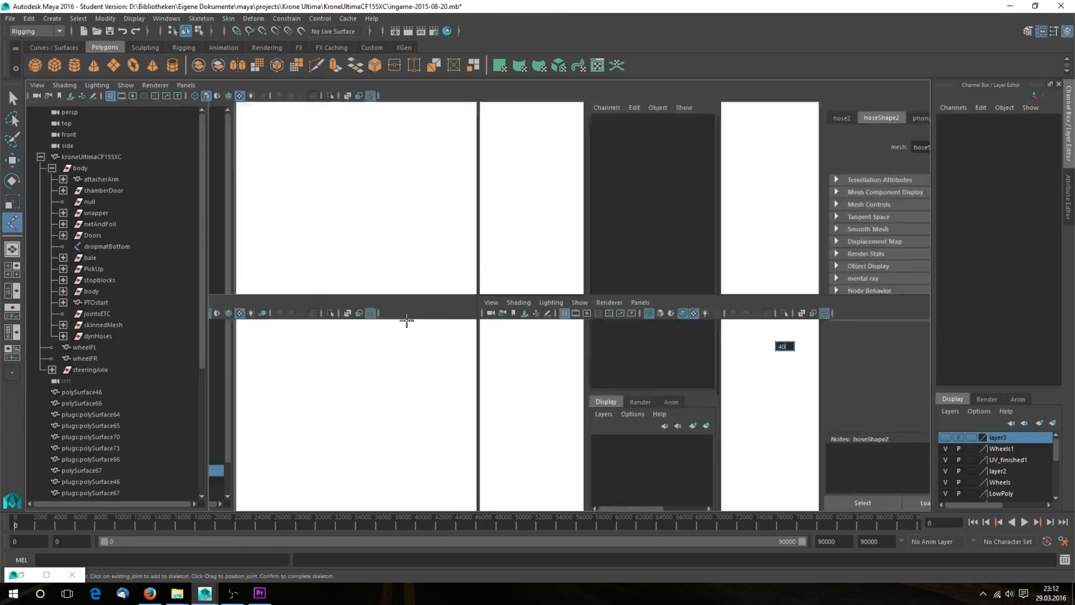
left_click(8, 270)
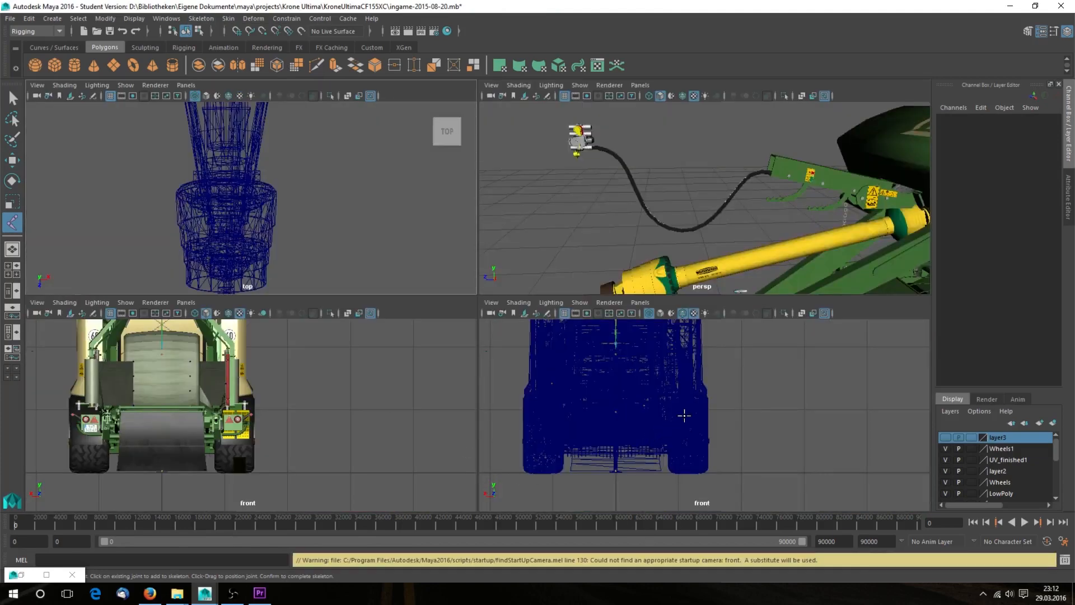
key("space")
key("space")
left_click_drag(647, 356, 693, 358)
scroll(608, 355, "up", 10)
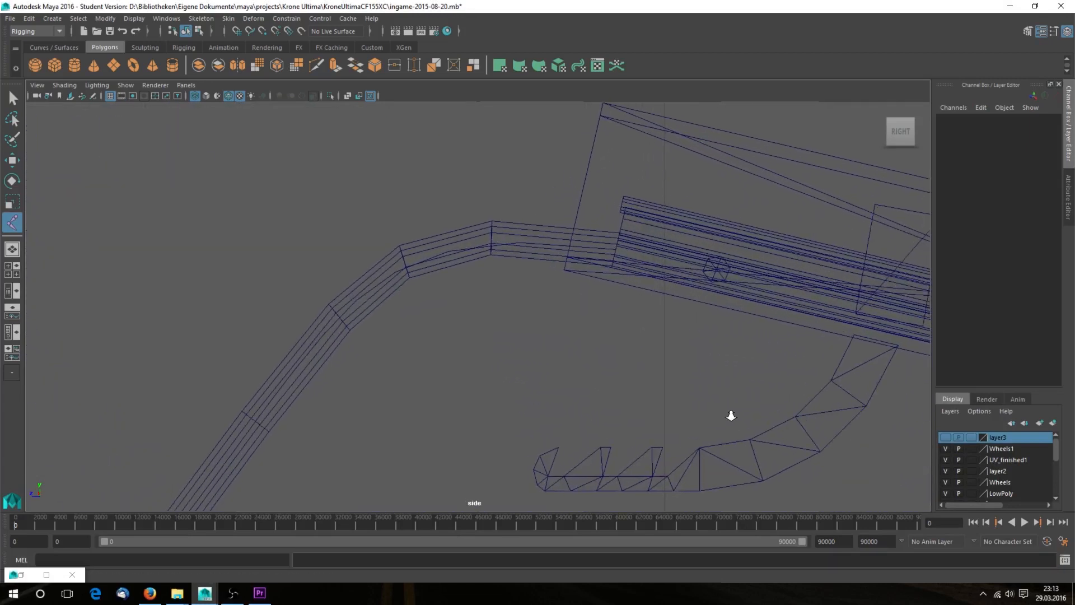
scroll(647, 329, "up", 8)
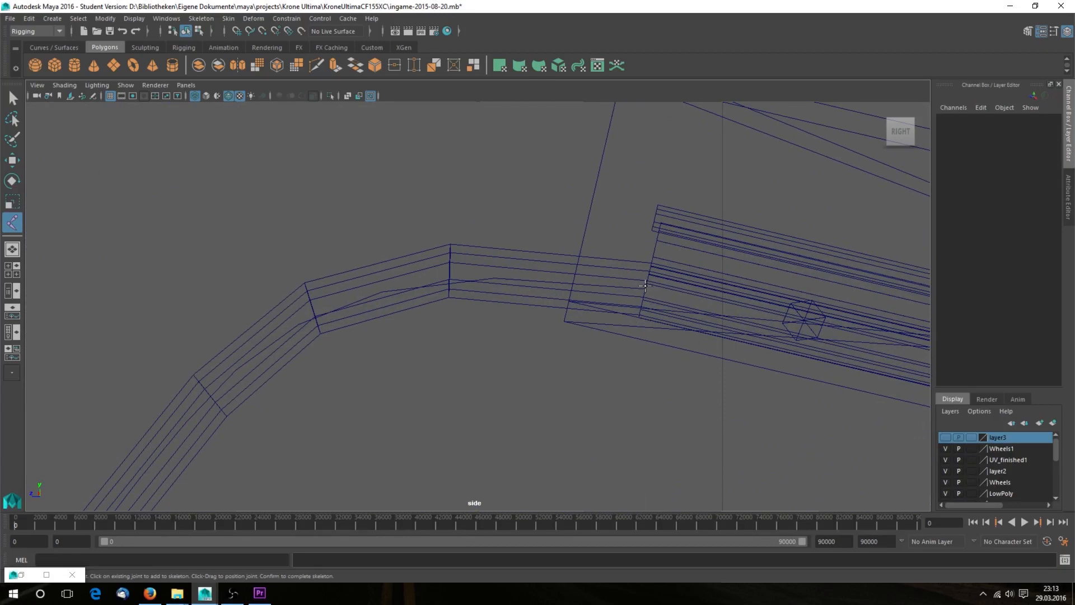
left_click(645, 286)
Place the second joint at the outer tip of the hose's coupling in the side view
scroll(585, 355, "down", 8)
middle_click_drag(352, 329, 672, 367, "alt")
scroll(360, 356, "up", 10)
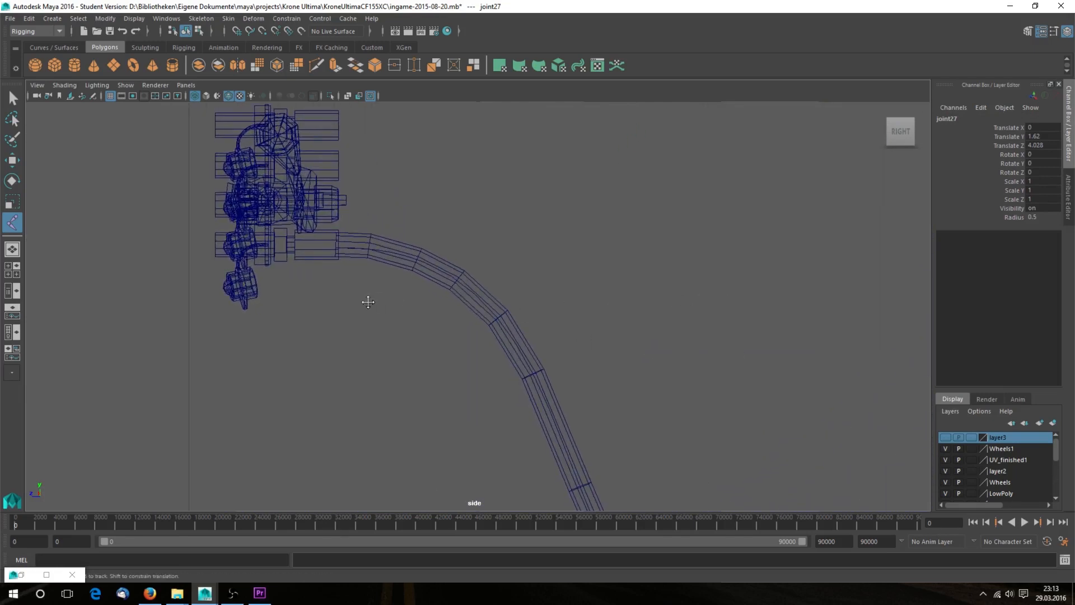
middle_click_drag(368, 302, 619, 355, "alt")
scroll(620, 356, "up", 8)
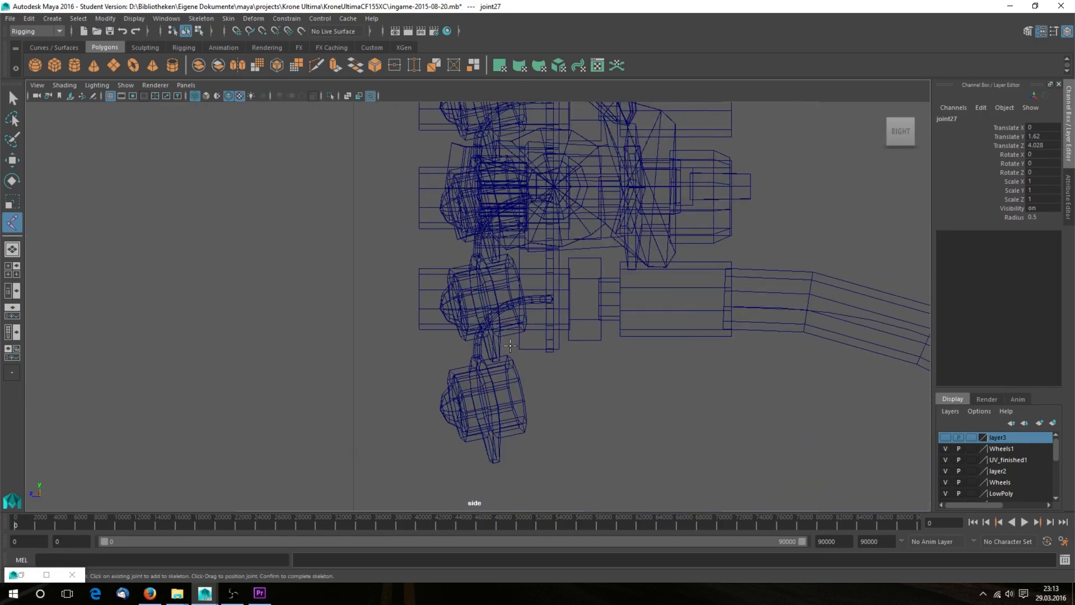
scroll(510, 346, "up", 2)
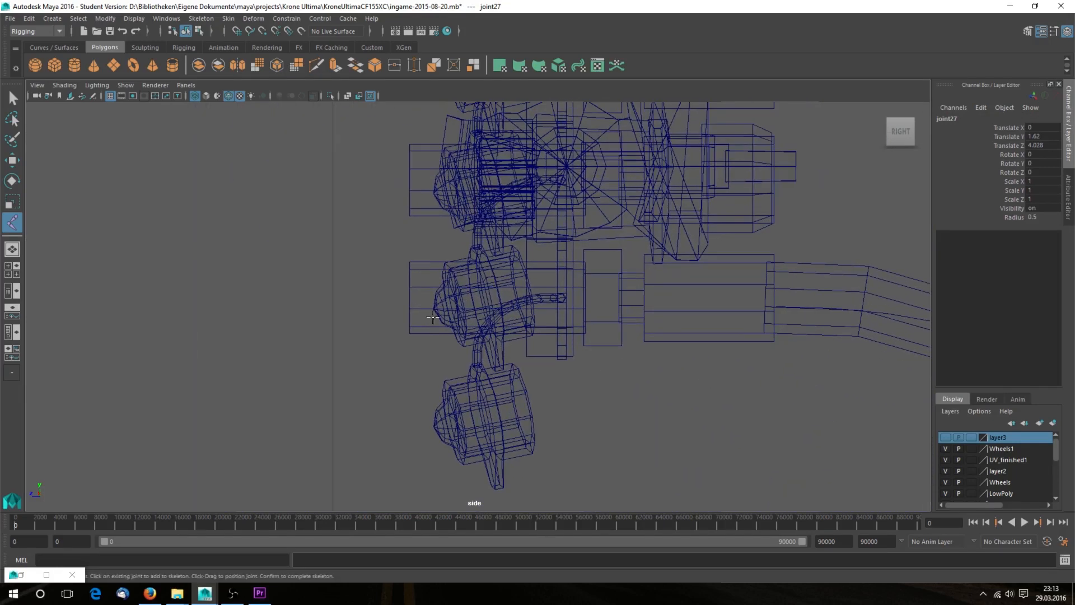
left_click(410, 297)
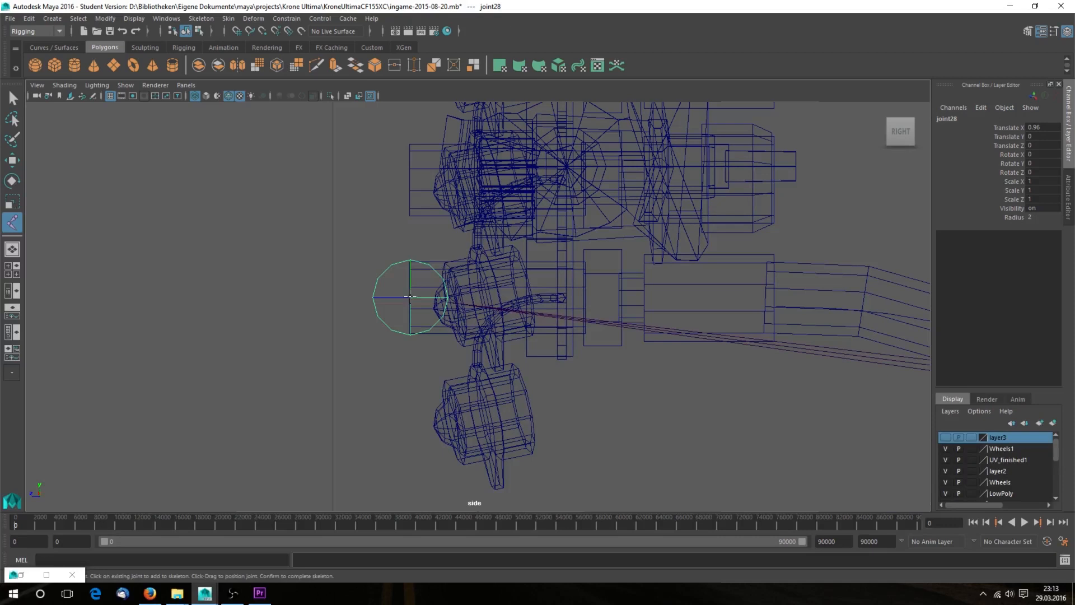
scroll(748, 230, "down", 10)
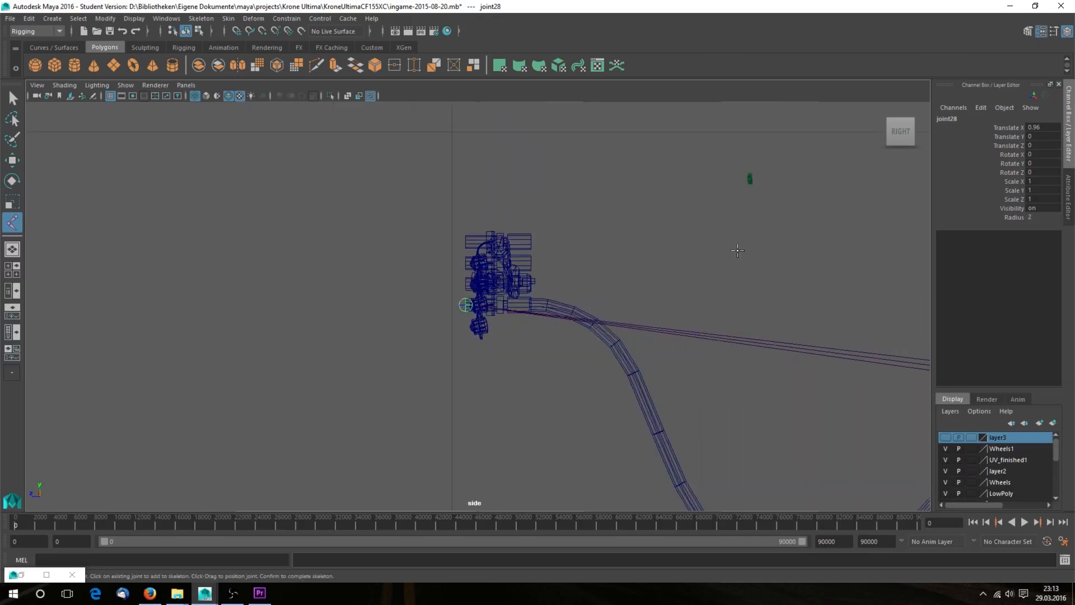
middle_click_drag(651, 217, 559, 202, "alt")
middle_click_drag(574, 303, 492, 279, "alt")
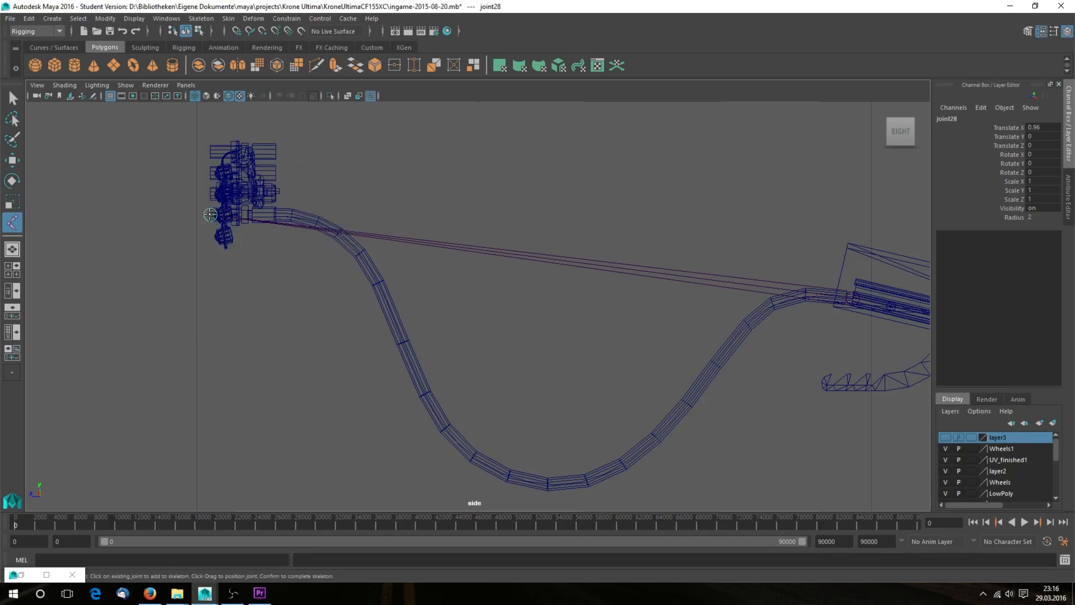
Finish the joint chain and bind the hose mesh polySurface111 to it with Bind Skin in the perspective view
key("space")
key("space")
left_click_drag(536, 234, 570, 279, "alt")
key("w")
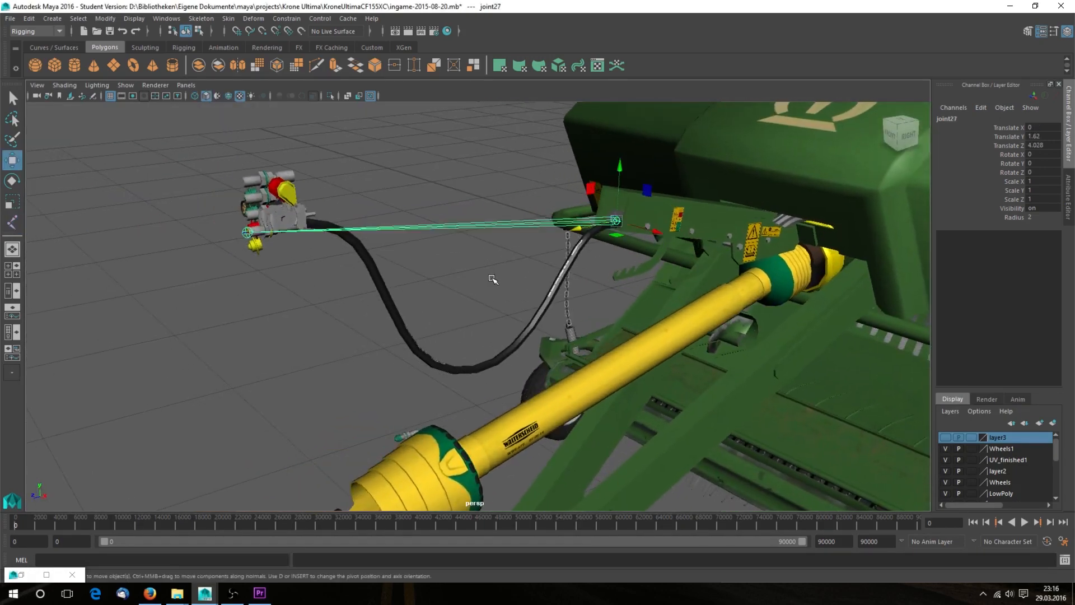
left_click_drag(398, 272, 522, 316, "alt")
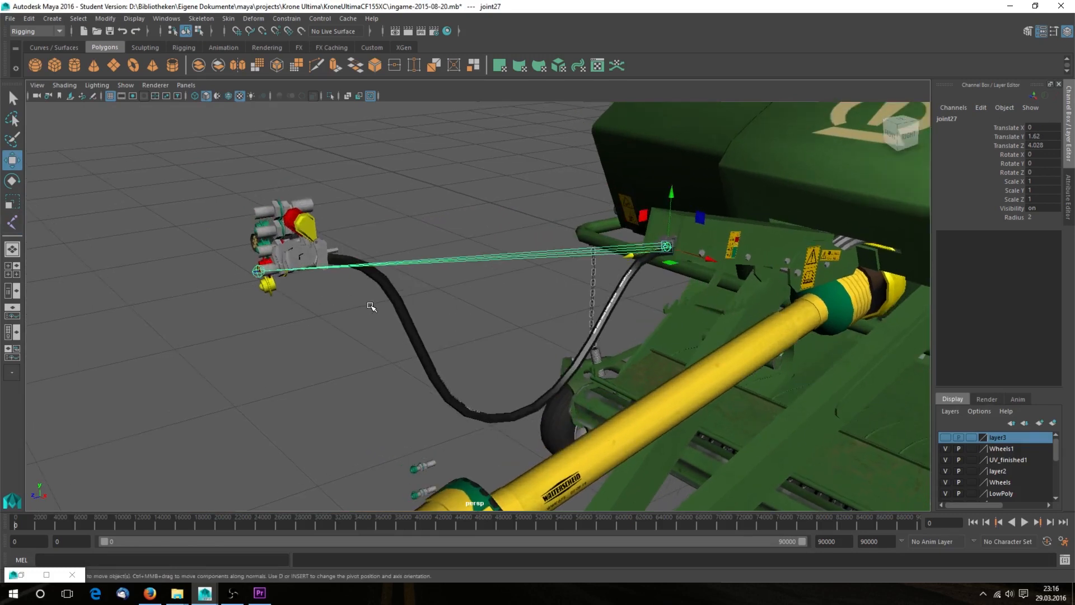
left_click(392, 308, "shift")
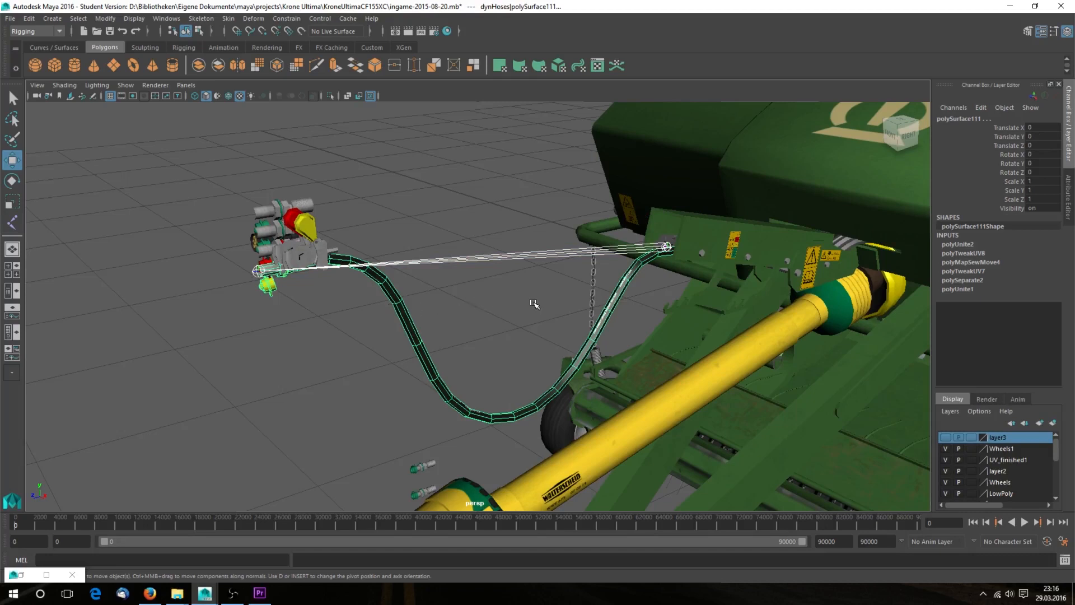
left_click_drag(538, 304, 514, 287, "alt")
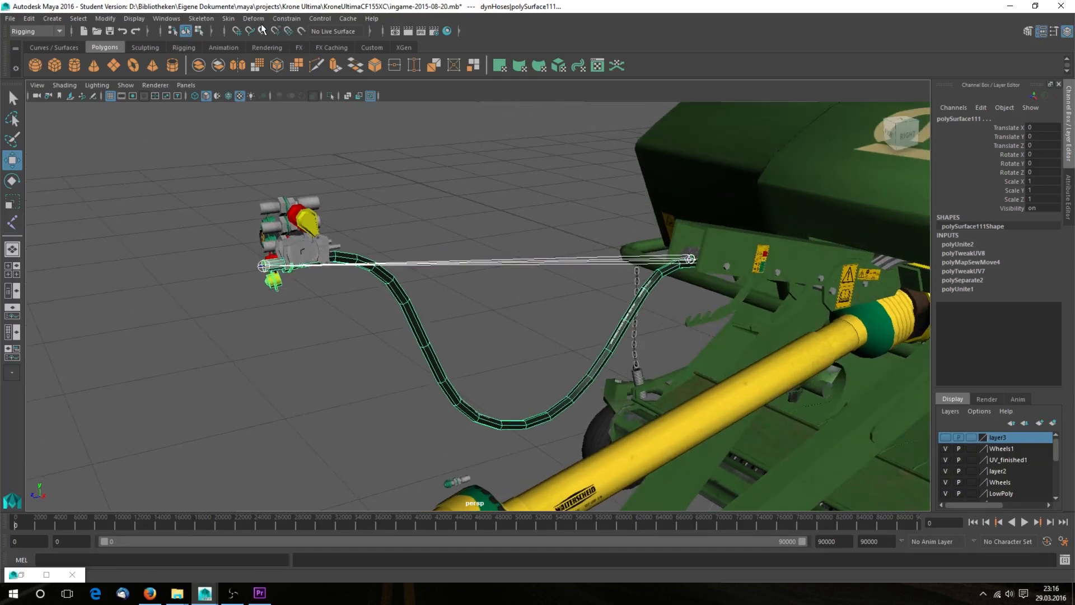
left_click(229, 19)
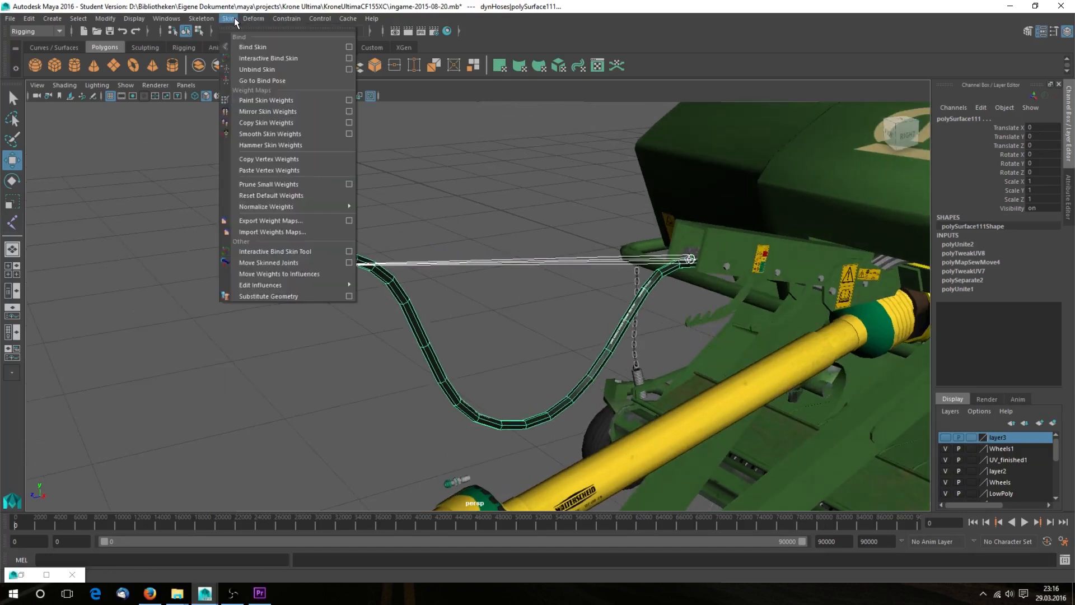
left_click(309, 47)
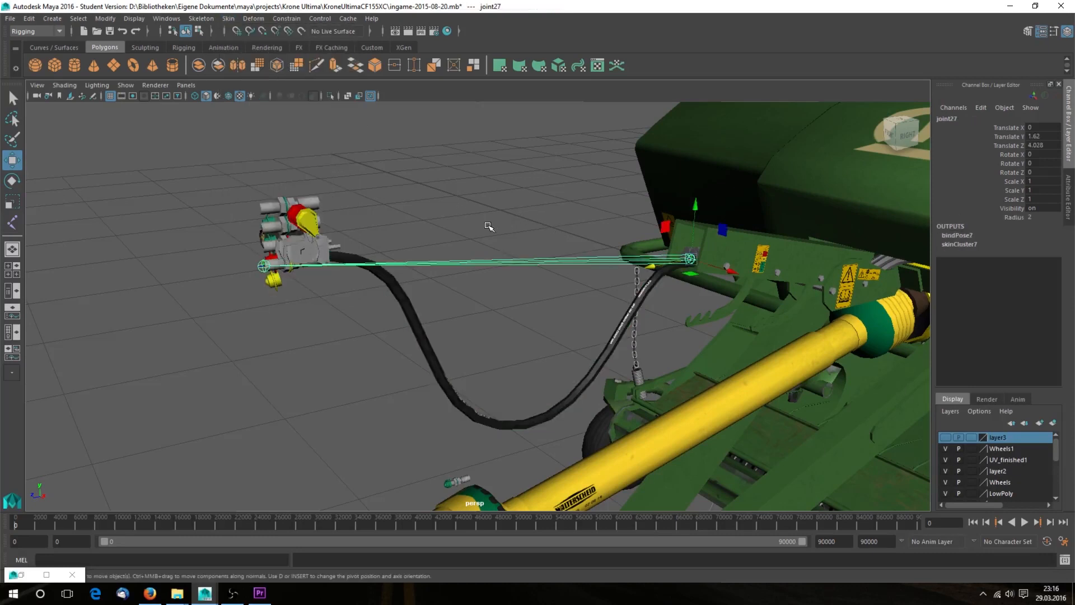
Try moving the joint at the coupling end to test how the hose mesh follows it
left_click_drag(482, 226, 478, 225, "alt")
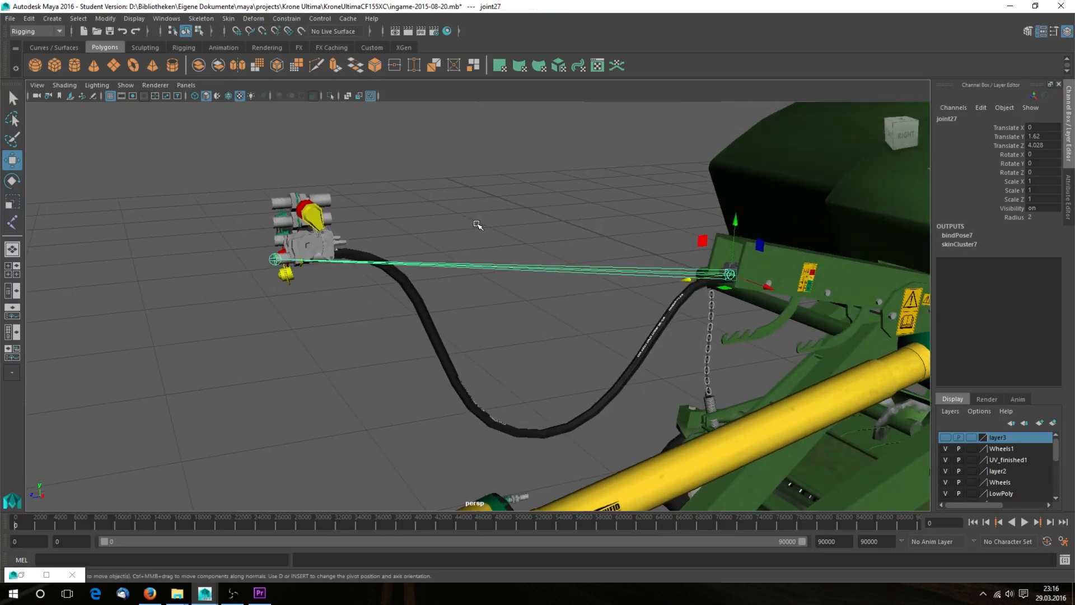
right_click_drag(477, 224, 521, 230, "alt")
left_click_drag(580, 249, 554, 239, "alt")
middle_click_drag(533, 311, 457, 252, "alt")
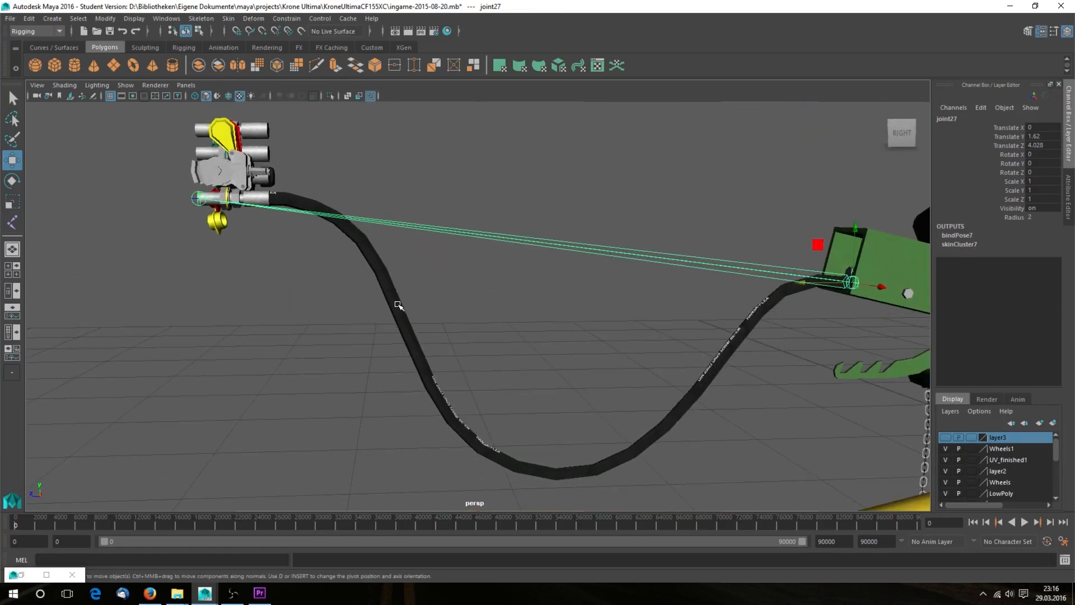
left_click_drag(398, 306, 487, 312, "alt")
left_click(287, 229)
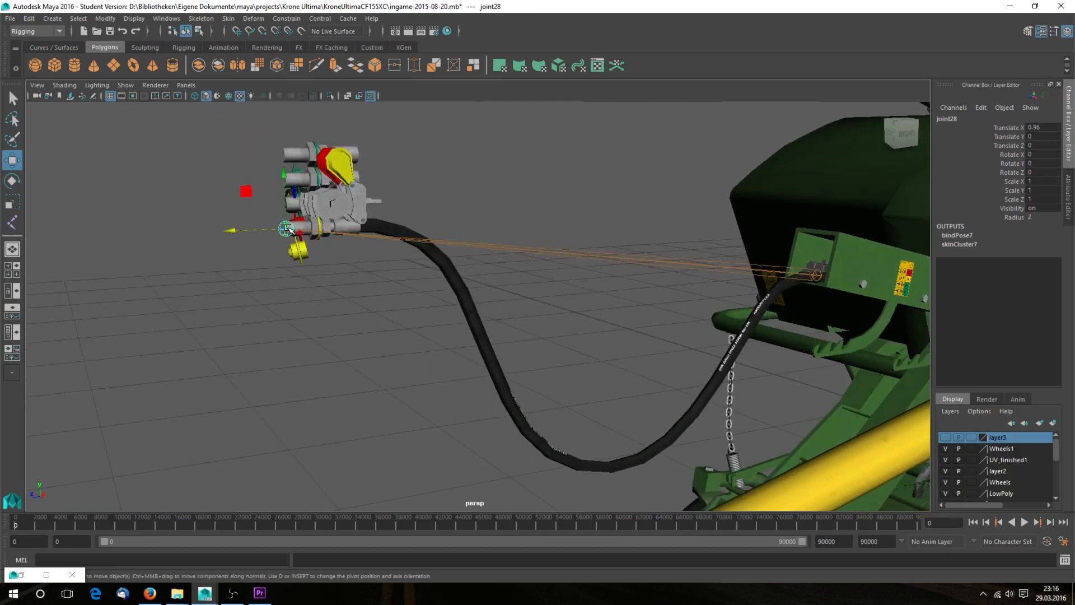
left_click_drag(285, 174, 314, 179)
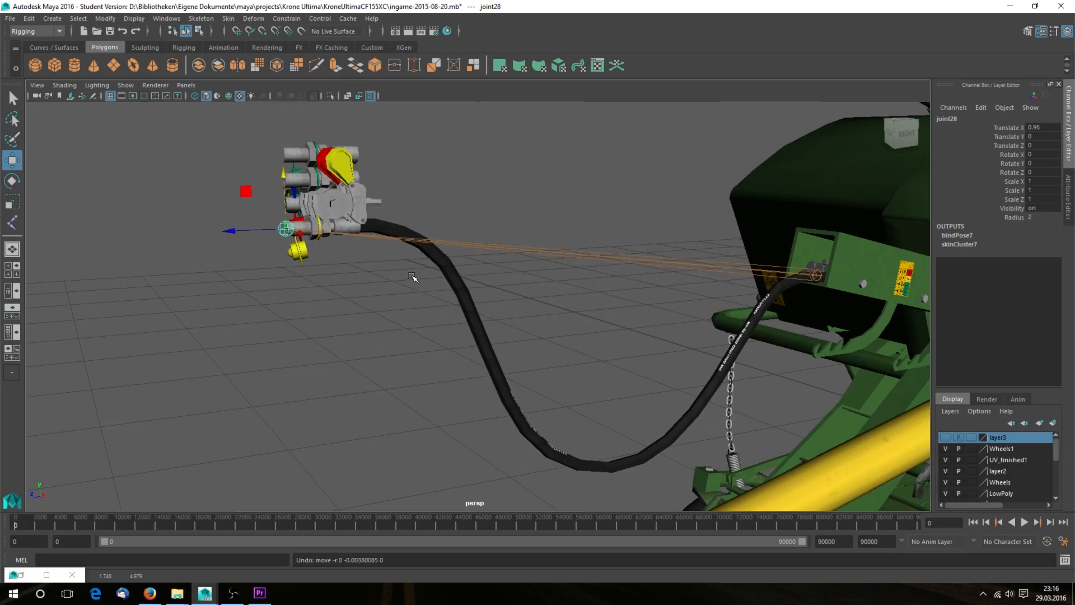
Show the Outliner beside the perspective view, select the attacherArm mesh and expand its children
scroll(674, 298, "up", 2)
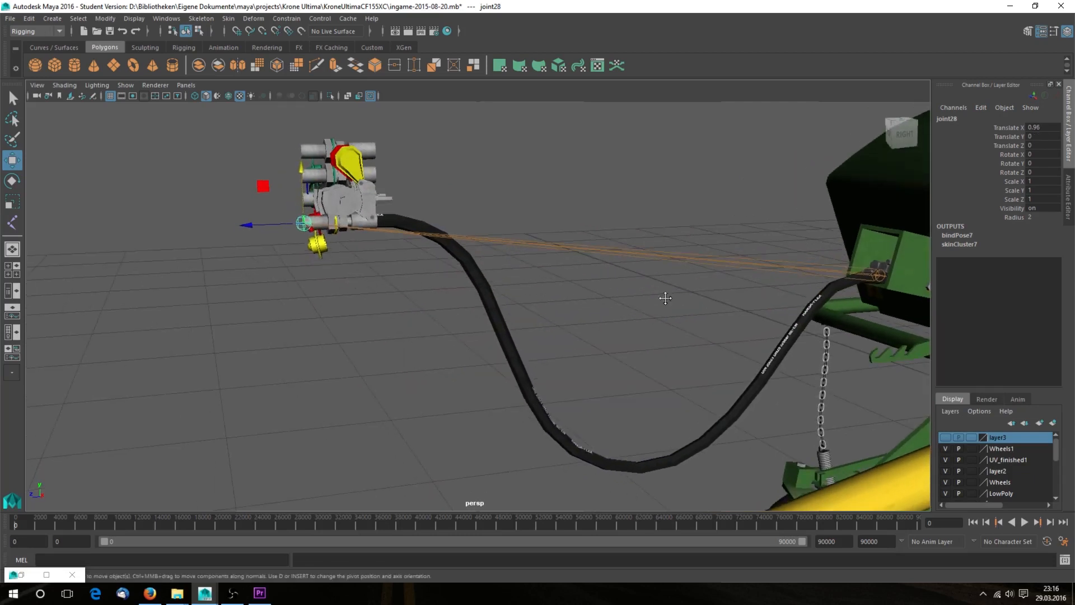
middle_click_drag(665, 298, 594, 282, "alt")
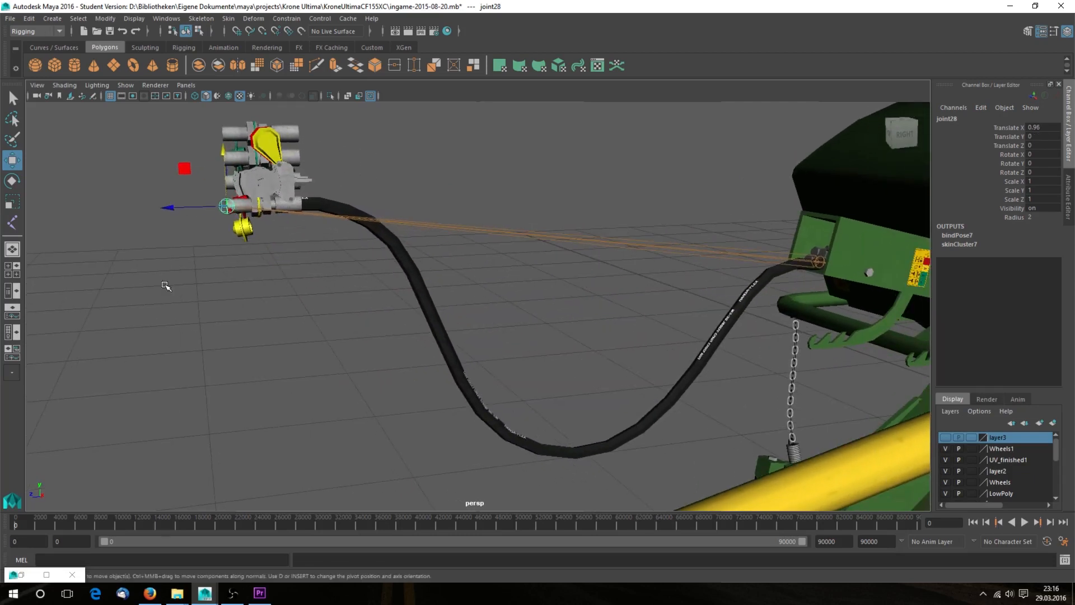
left_click(12, 293)
middle_click_drag(629, 302, 610, 281, "alt")
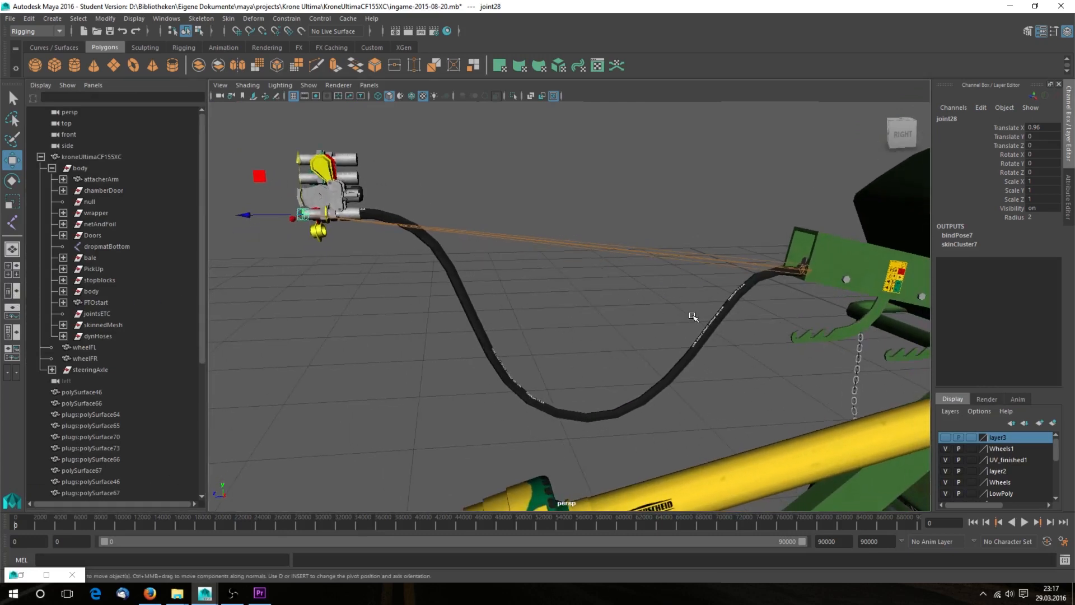
middle_click_drag(775, 310, 751, 308, "alt")
right_click_drag(752, 308, 593, 307, "alt")
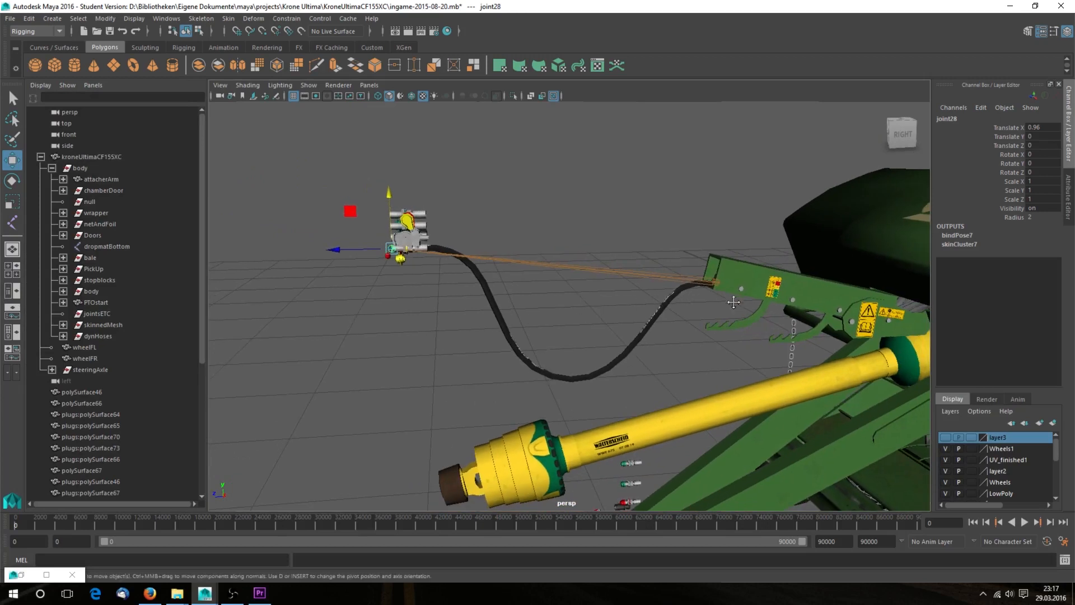
middle_click_drag(734, 301, 678, 266, "alt")
left_click(694, 244)
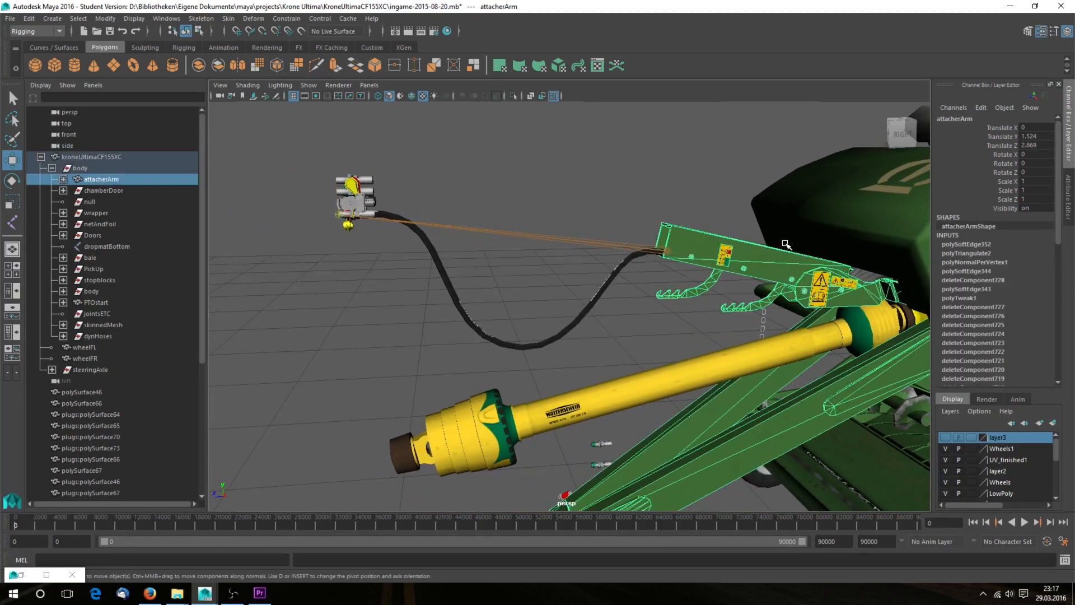
left_click(63, 180)
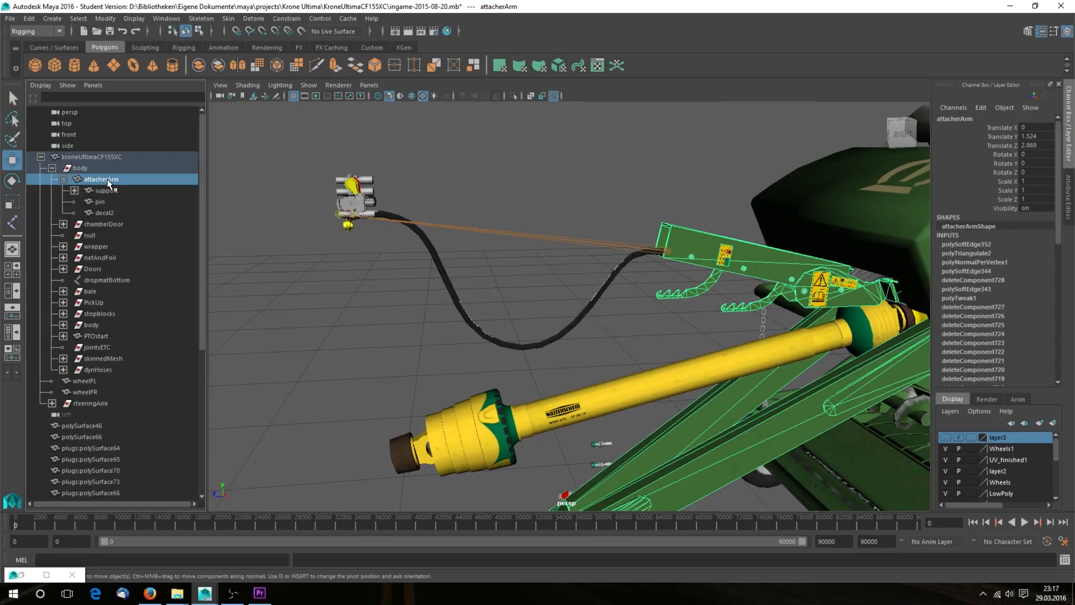
Select the hose's root joint, joint27, in the Outliner and expand it to its child joint
scroll(114, 306, "down", 3)
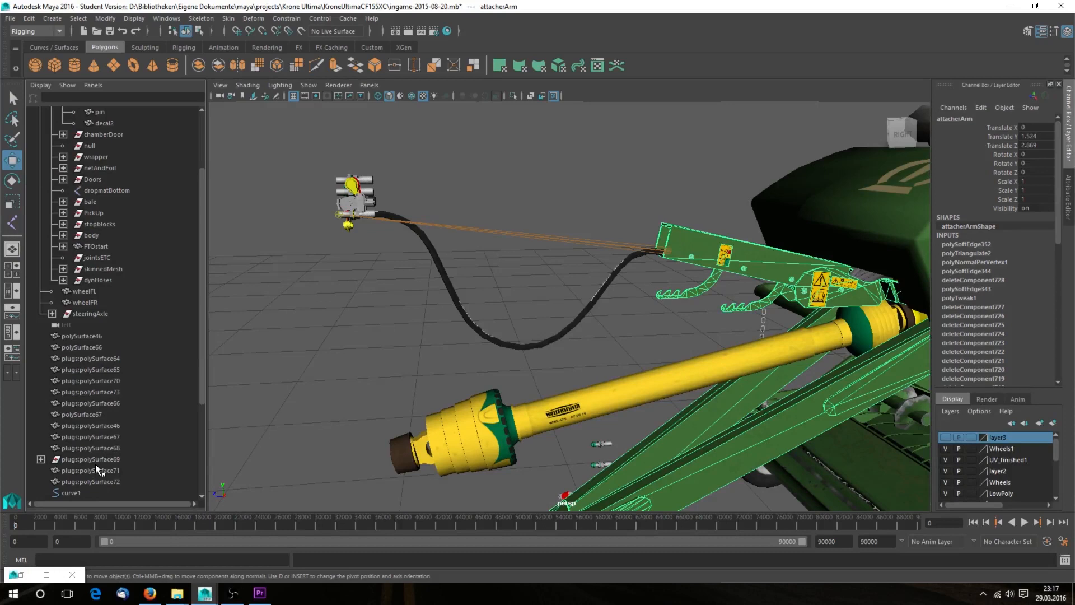
scroll(95, 464, "down", 3)
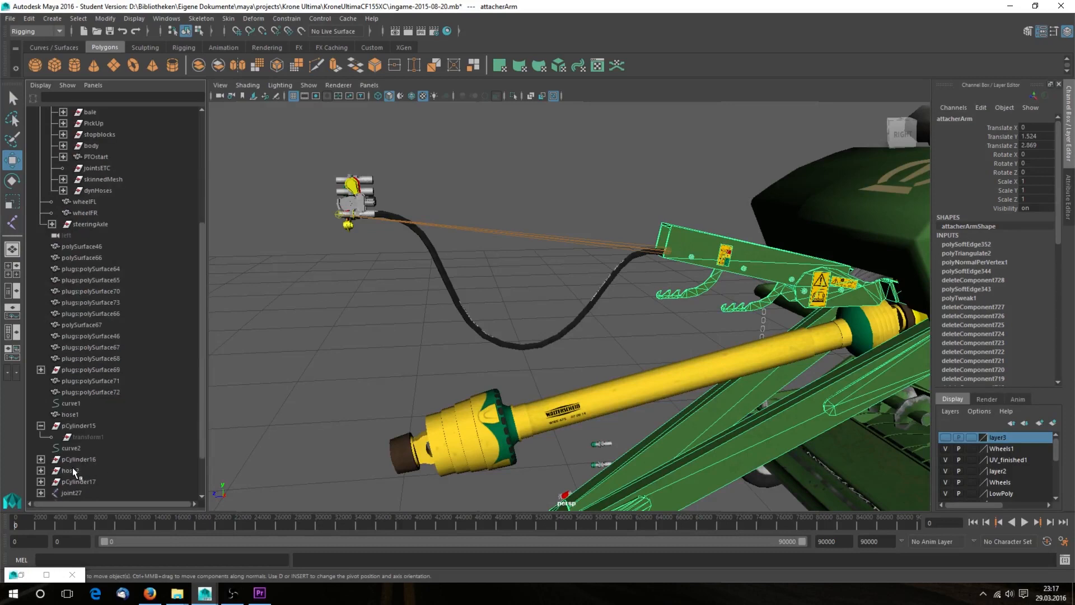
scroll(73, 473, "down", 2)
left_click(73, 437)
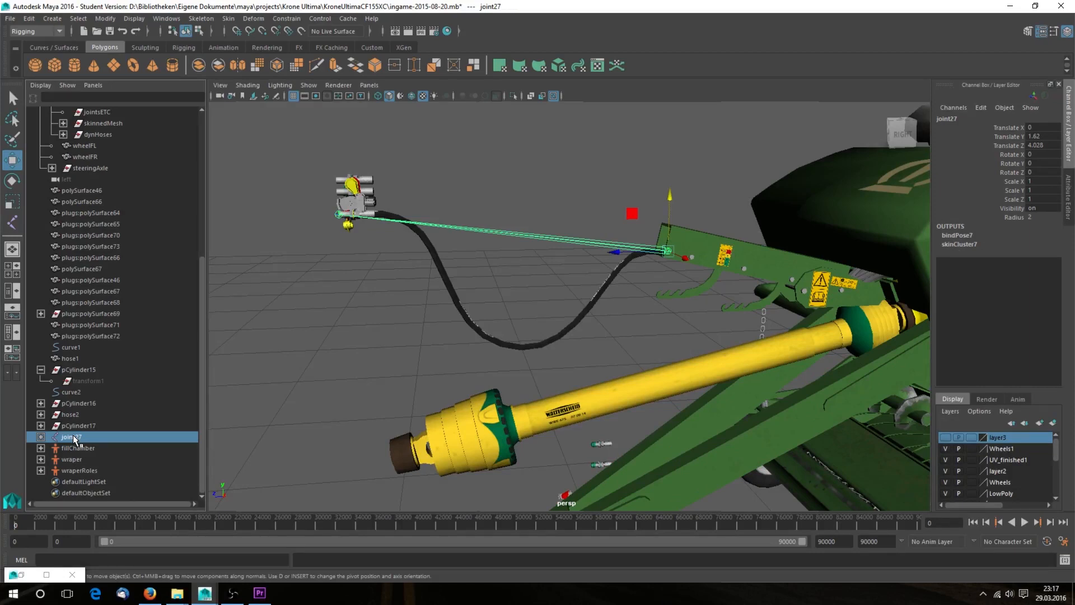
left_click(40, 437)
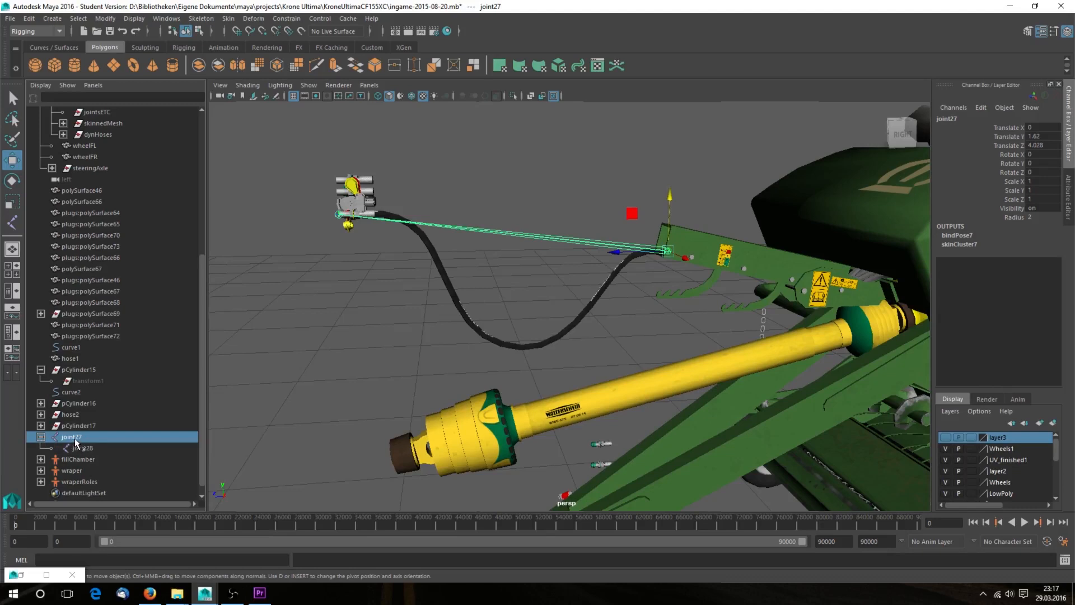
Parent joint27 under attacherArm in the Outliner and create an empty group
left_click_drag(75, 438, 97, 181)
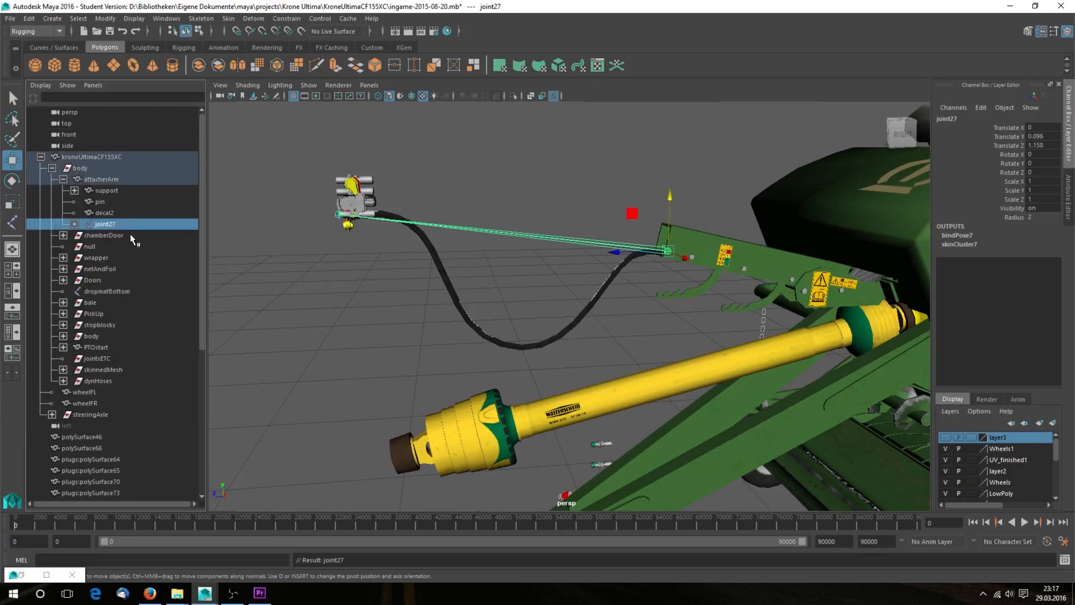
left_click(136, 182)
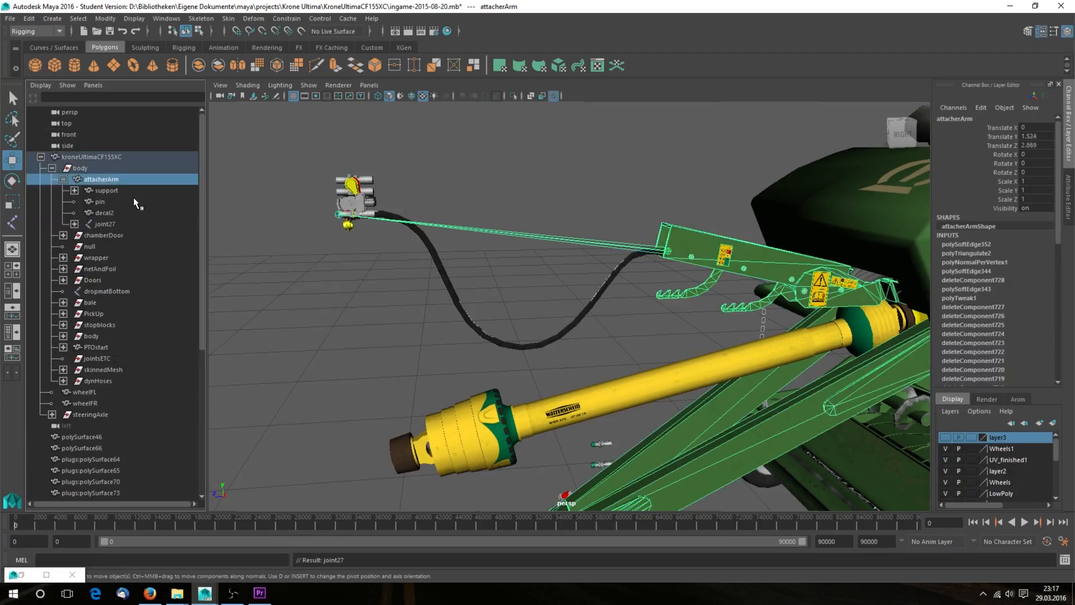
left_click(98, 19)
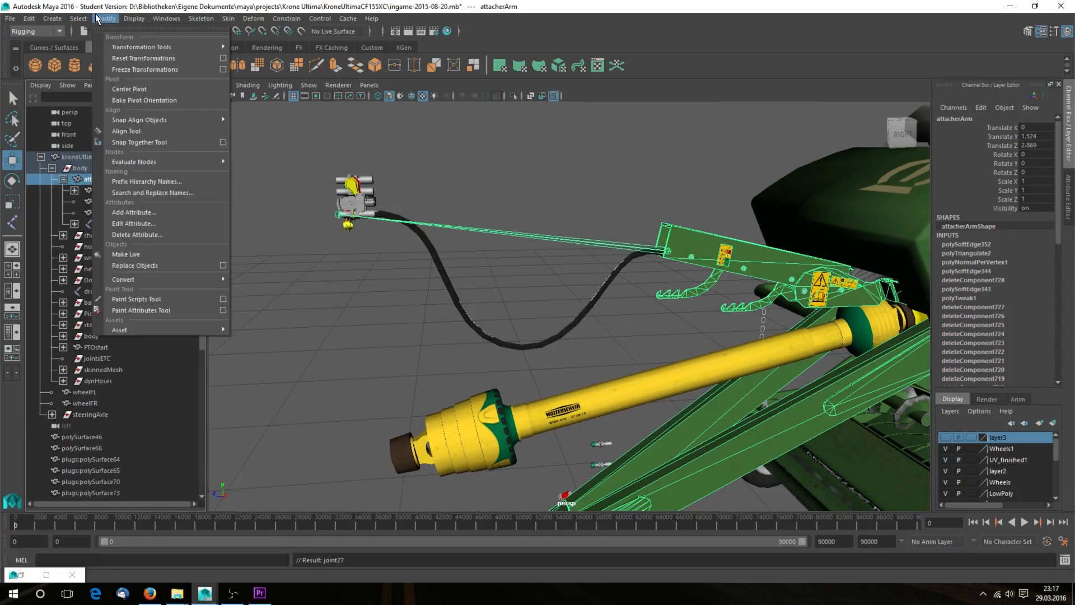
mouse_move(80, 18)
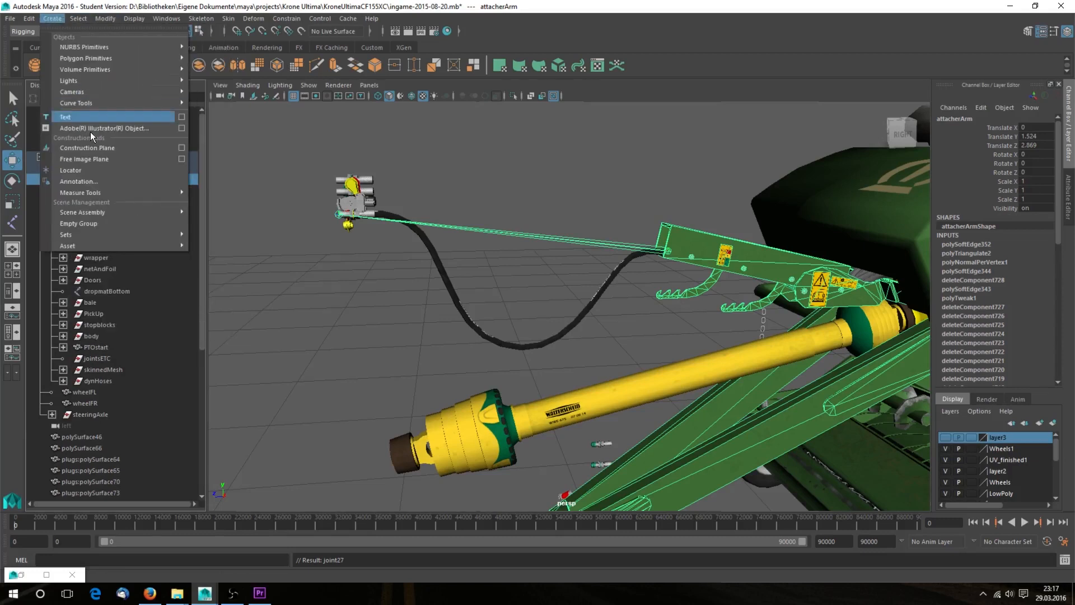
left_click(113, 221)
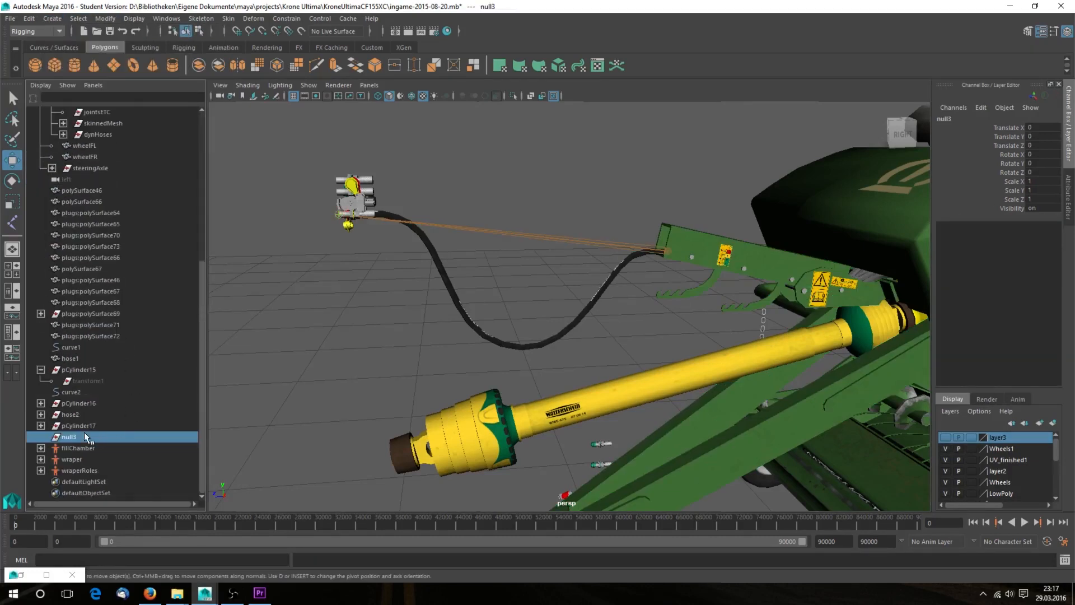
Rename the new empty group dynHoseJoints and nest it under attacherArm as the parent of joint27
double_click(80, 437)
type("dyn")
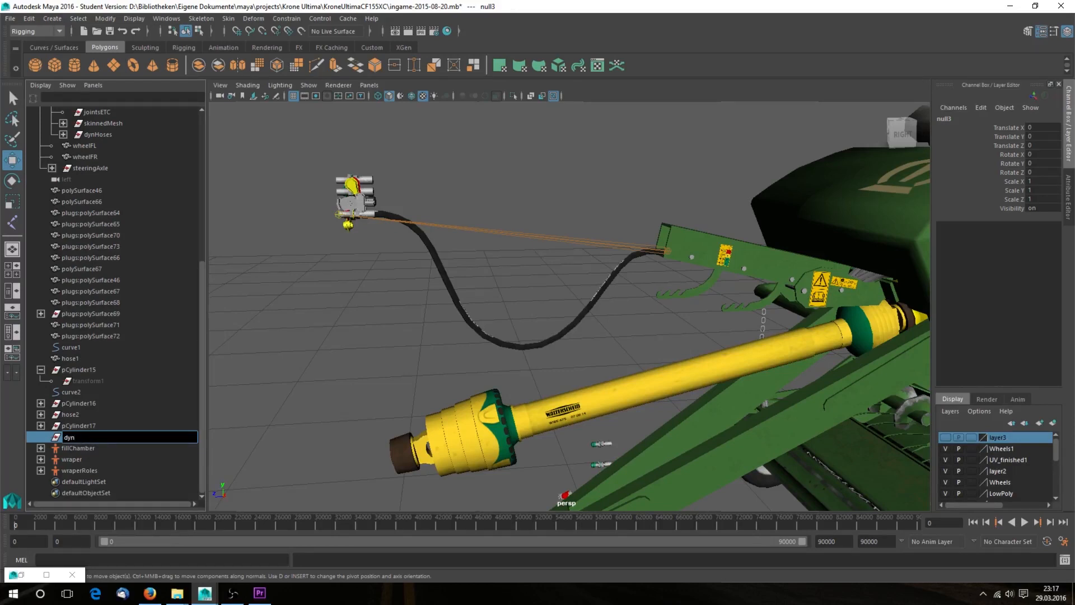
type("Hiose")
type("ose")
key("Return")
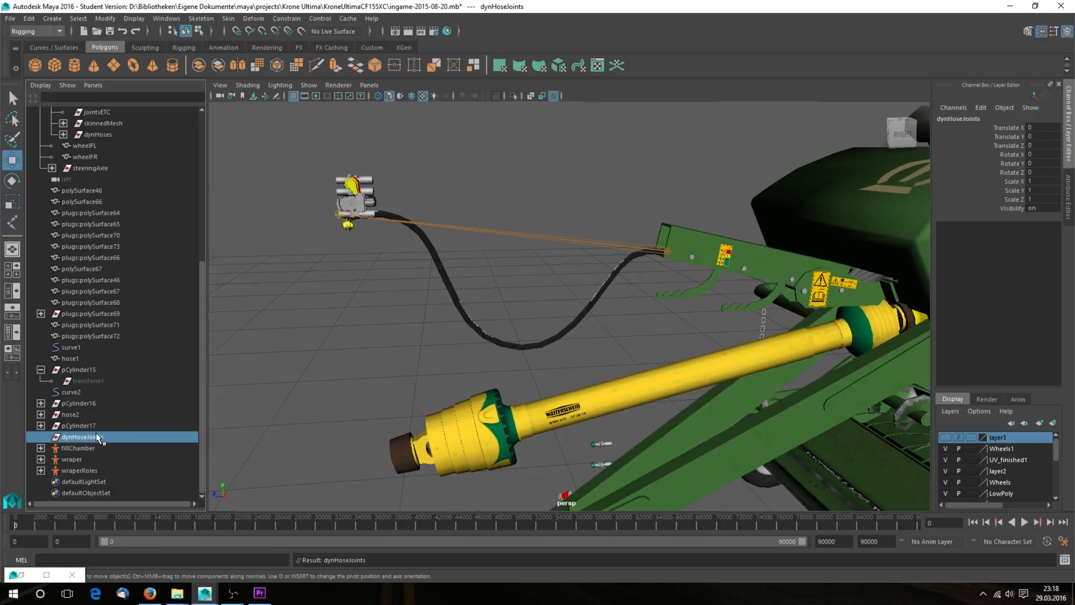
middle_click_drag(92, 434, 115, 168)
left_click(105, 178)
Try moving joint28 at the coupling end downward to test the hose deformation, and undo the move
scroll(353, 220, "up", 1)
left_click_drag(443, 235, 497, 247, "alt")
middle_click_drag(498, 250, 642, 294, "alt")
scroll(580, 246, "down", 1)
scroll(641, 299, "up", 1)
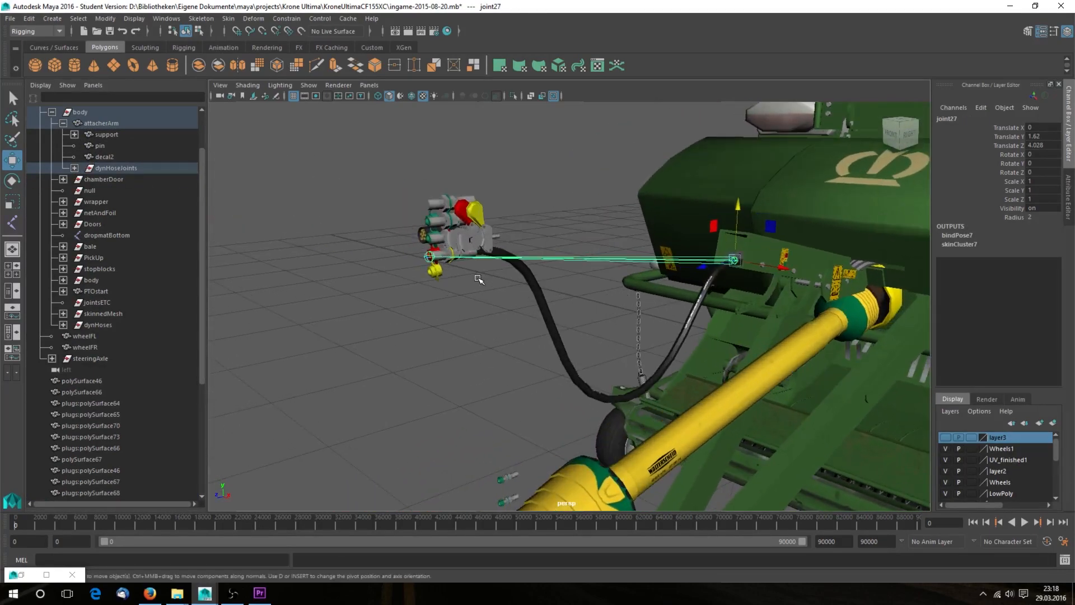
left_click(428, 259)
left_click_drag(427, 213, 434, 313)
key("ctrl+z")
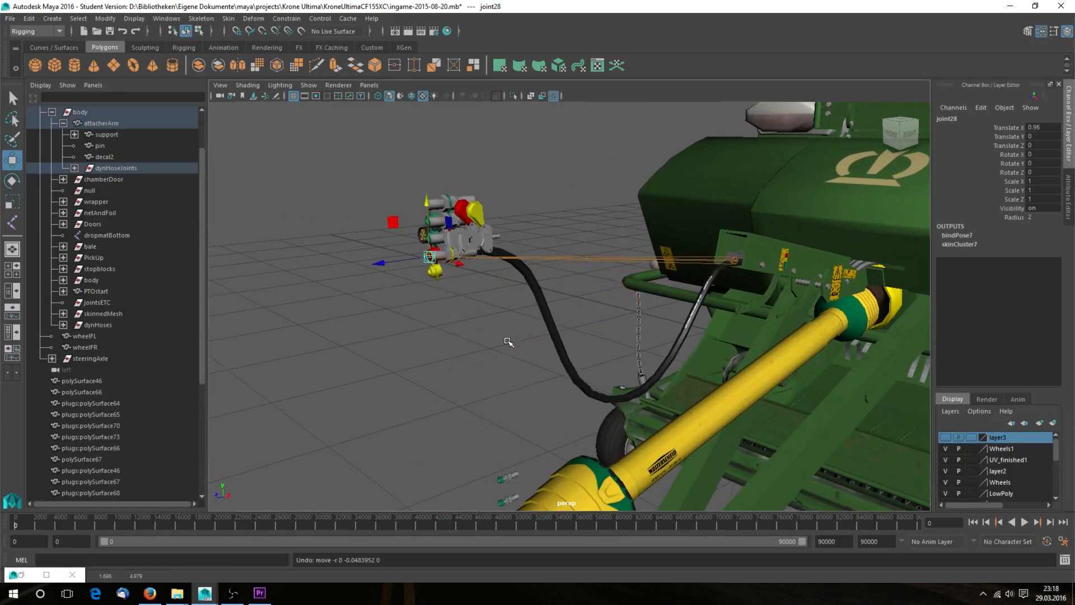
Hide the Outliner, select the hose mesh polySurface111 and start the Paint Skin Weights Tool on it
left_click_drag(616, 319, 546, 317, "alt")
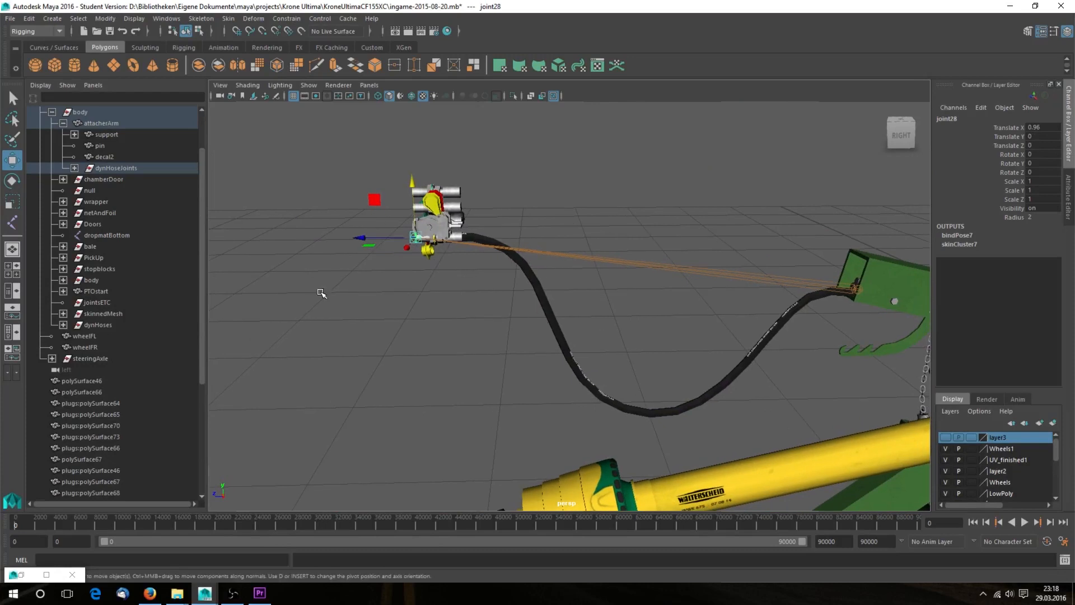
key("space")
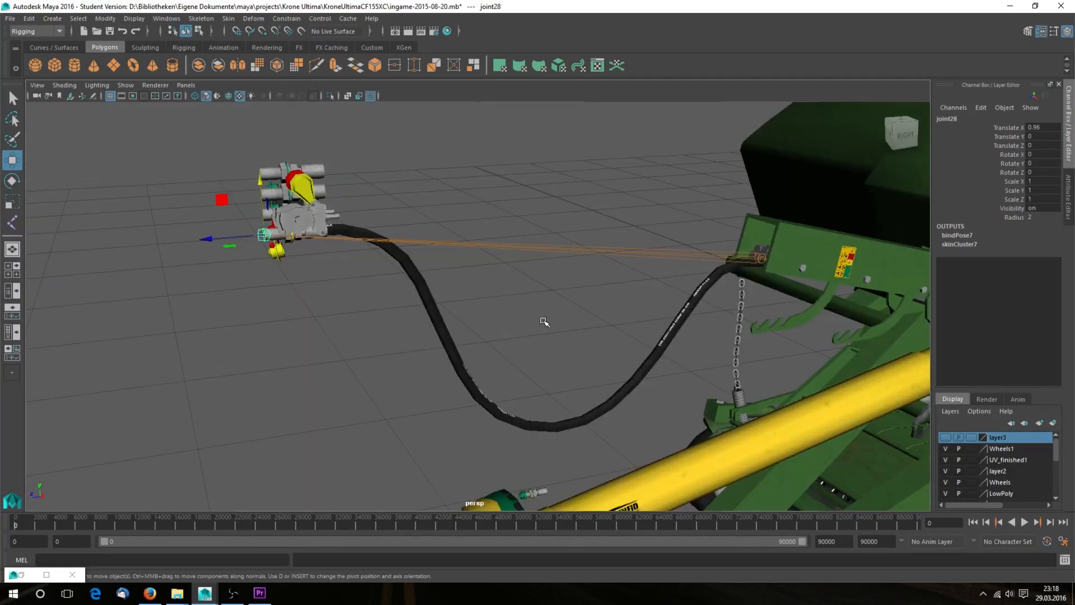
left_click_drag(528, 312, 498, 326, "alt")
left_click(407, 262)
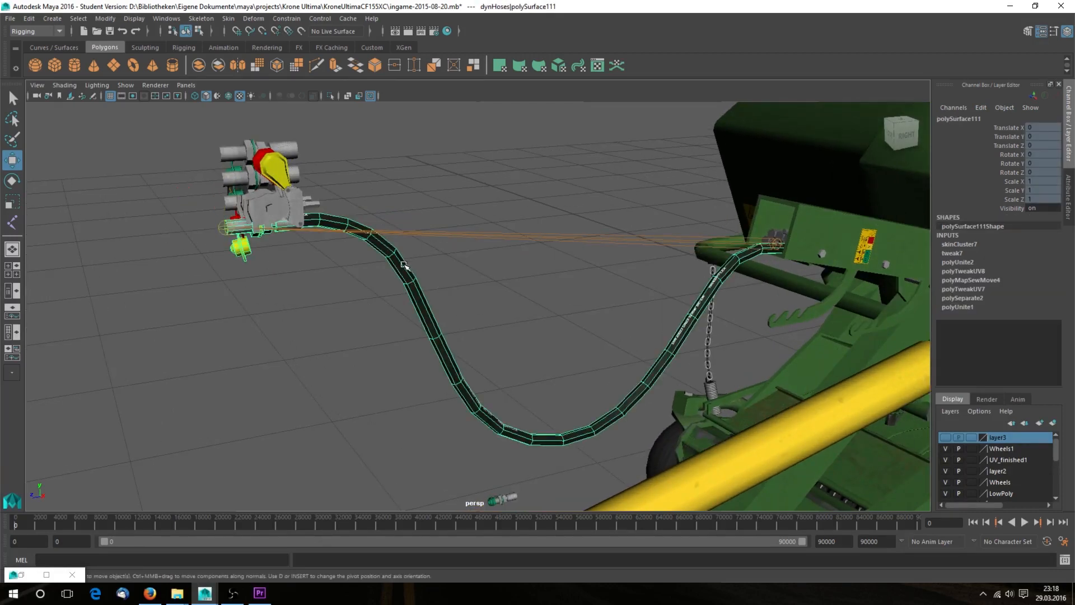
right_click(405, 267)
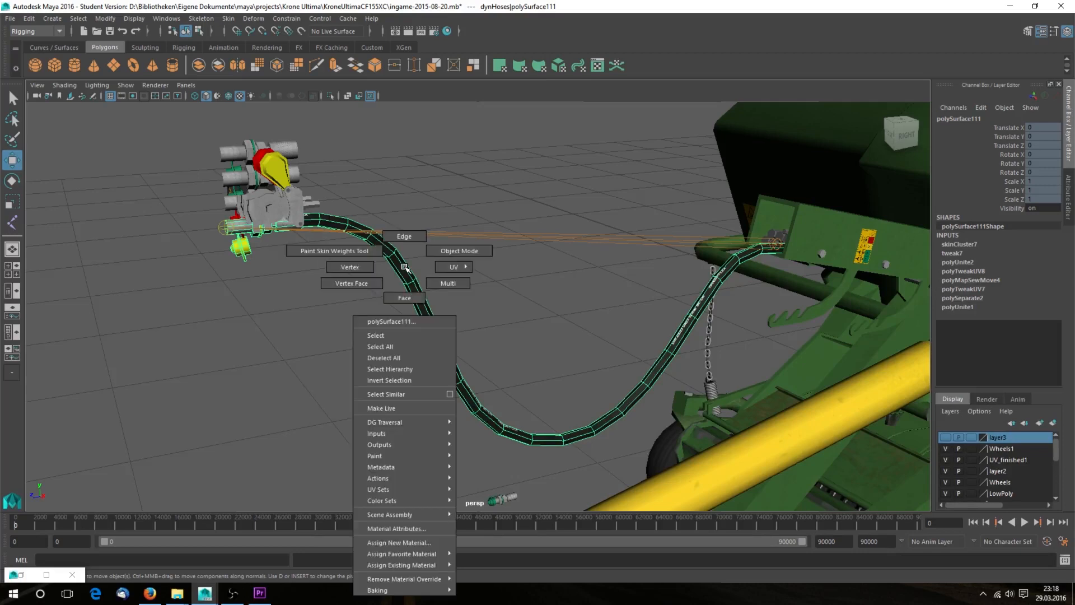
left_click(335, 252)
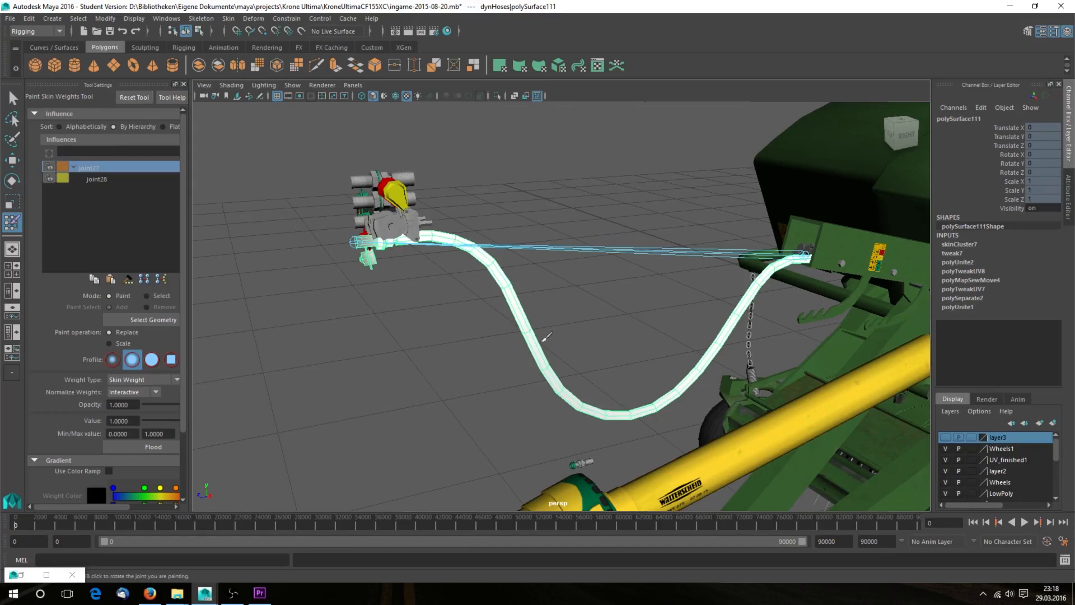
Compare the skin weight influences of joint27 and joint28 along the hose mesh
left_click_drag(711, 311, 591, 288, "alt")
left_click(112, 178)
left_click(110, 168)
left_click(111, 178)
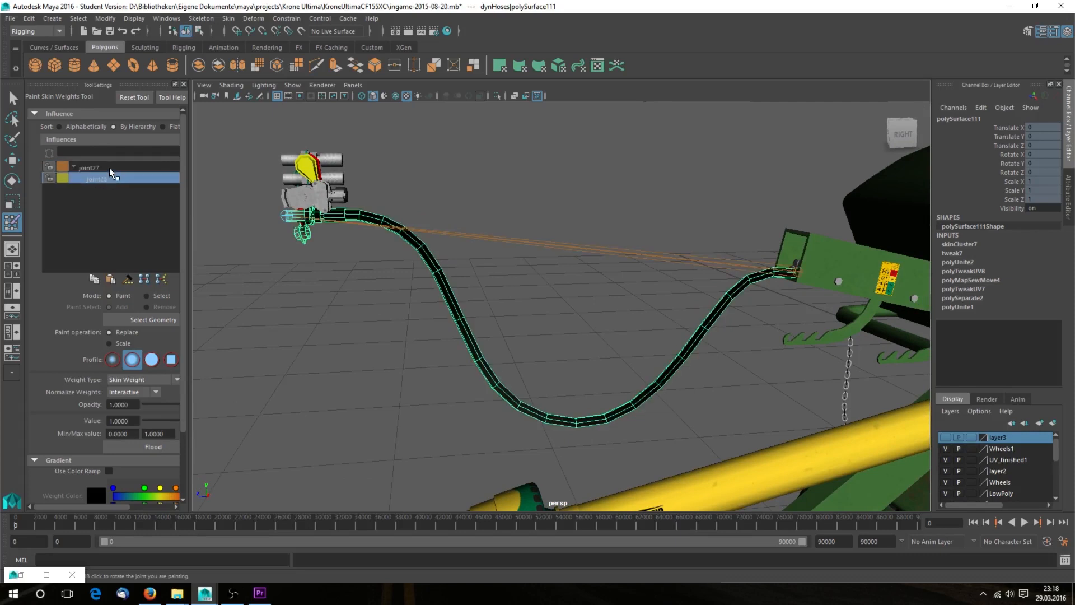
left_click(111, 169)
left_click(111, 179)
left_click_drag(348, 324, 384, 324, "alt")
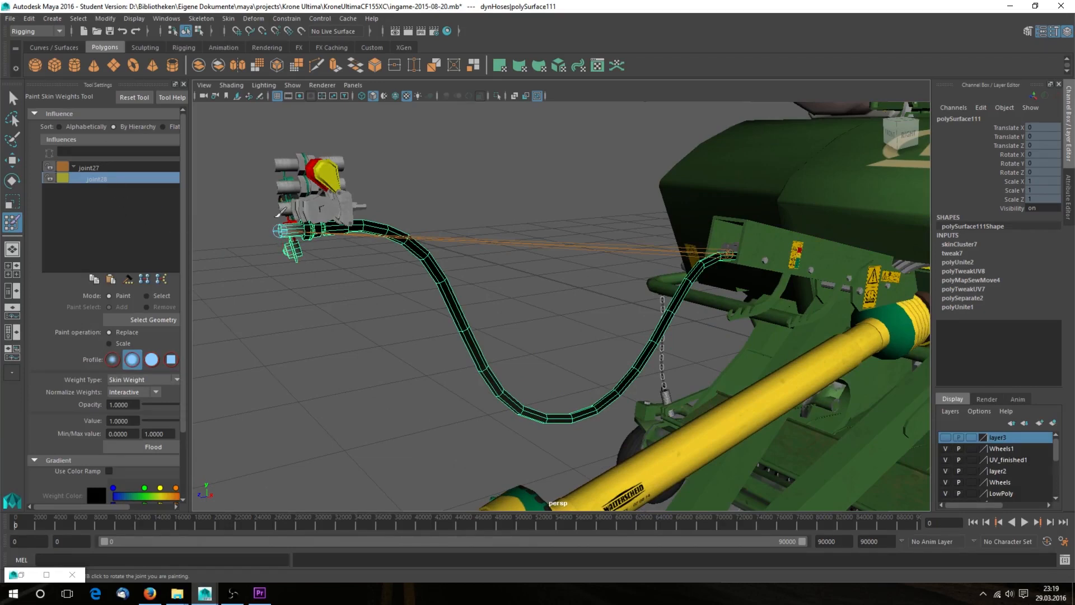
mouse_move(556, 359)
left_mouse_down("alt")
mouse_move(563, 367)
mouse_move(547, 348)
mouse_move(521, 356)
mouse_move(514, 377)
mouse_move(410, 242)
left_mouse_up("alt")
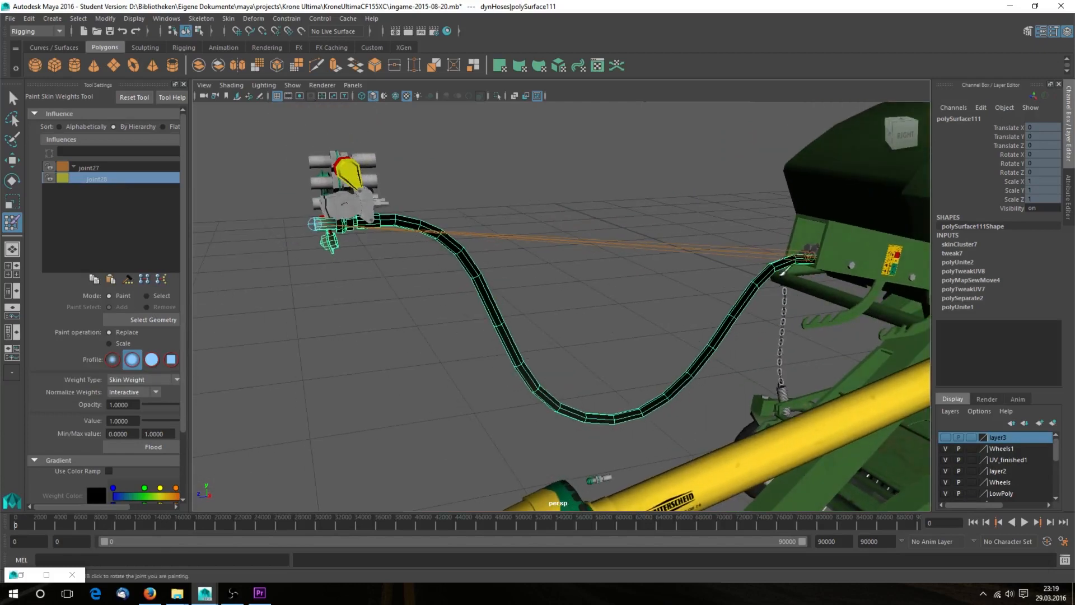
mouse_move(513, 373)
left_mouse_down("alt")
mouse_move(467, 346)
mouse_move(490, 370)
mouse_move(500, 366)
left_mouse_up("alt")
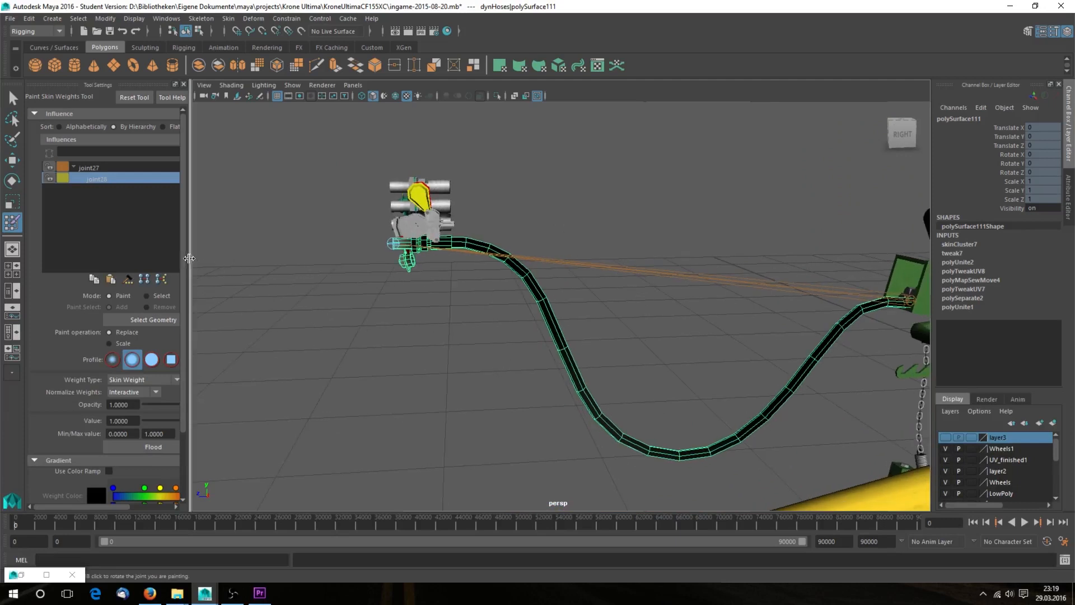
Widen the Tool Settings and switch the Paint Skin Weights Tool to Select mode
left_click_drag(189, 260, 245, 283)
left_click(162, 295)
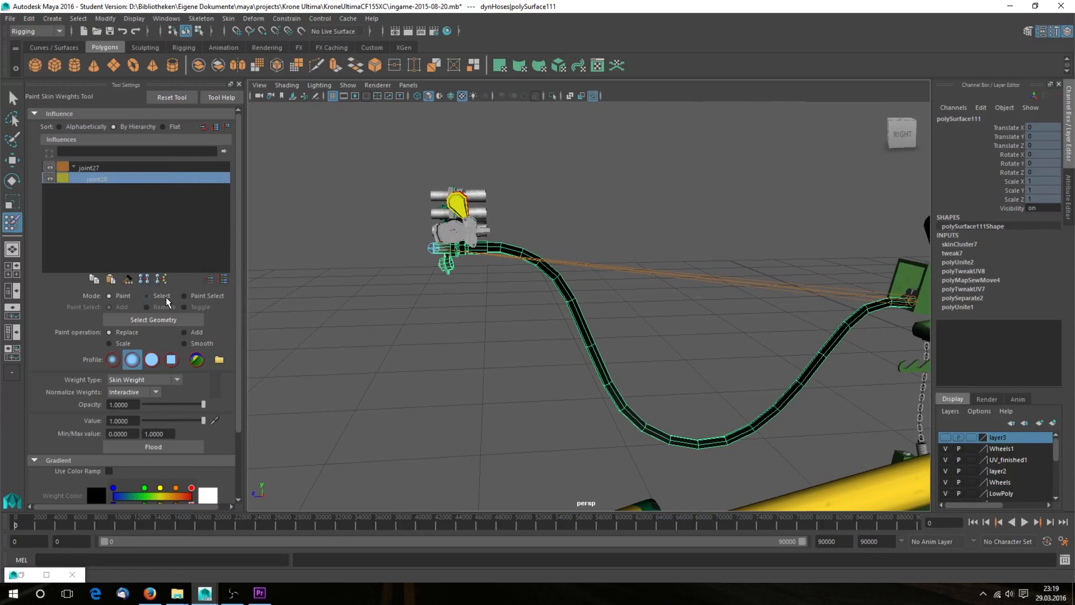
scroll(521, 280, "up", 2)
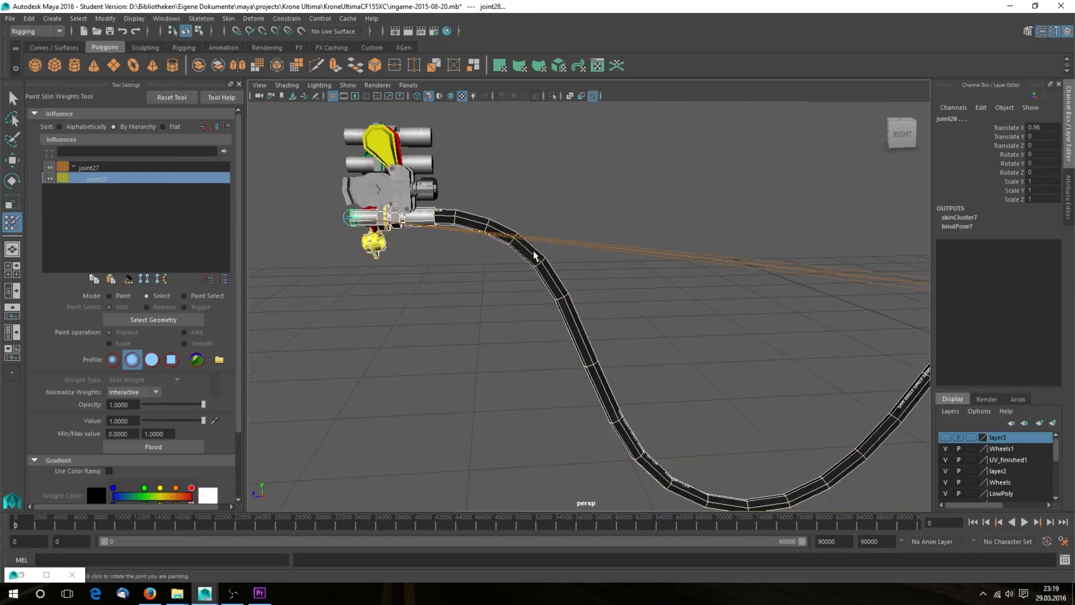
left_click_drag(536, 256, 539, 247, "alt")
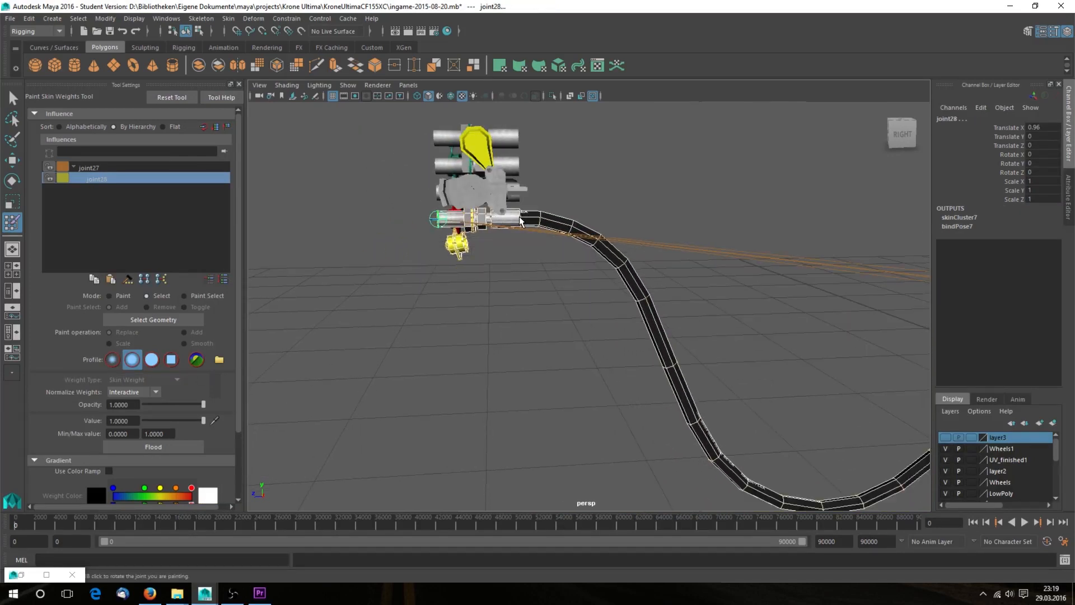
Try to select individual hose vertices and the coupling's vertices for weighting
left_click(633, 305)
left_click_drag(633, 305, 664, 322, "alt")
left_click(638, 363)
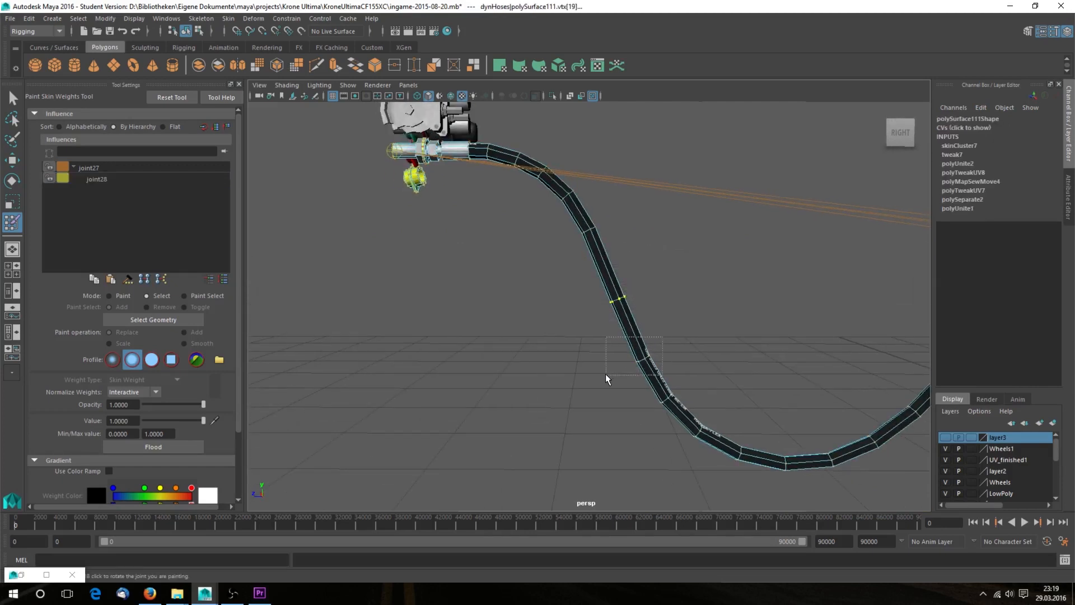
left_click_drag(606, 280, 586, 290, "alt")
left_click_drag(422, 324, 524, 348, "alt")
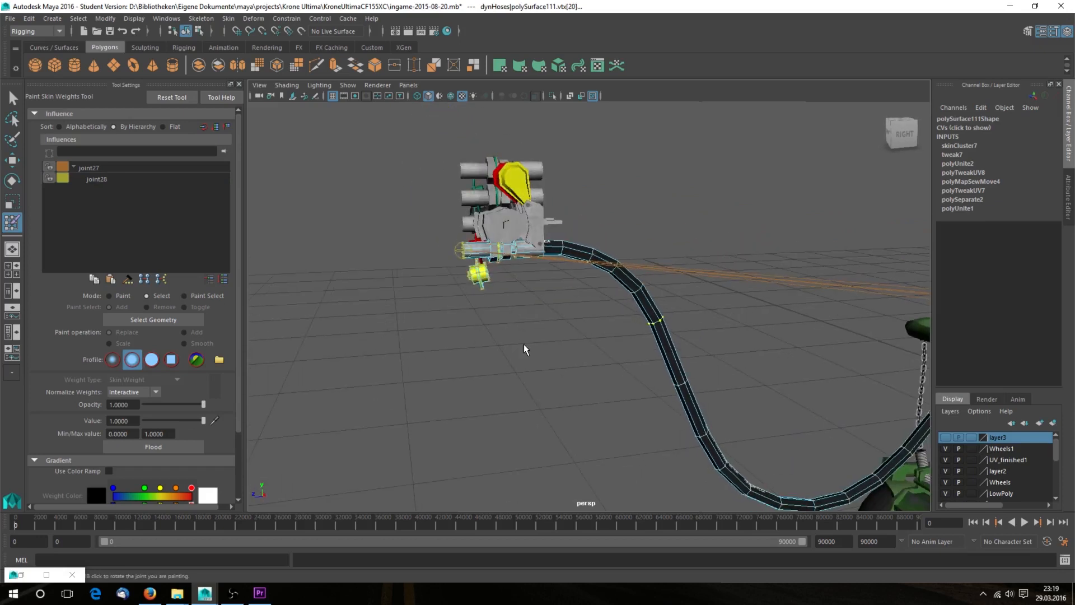
left_click_drag(524, 350, 510, 343, "alt")
left_click_drag(409, 185, 532, 310)
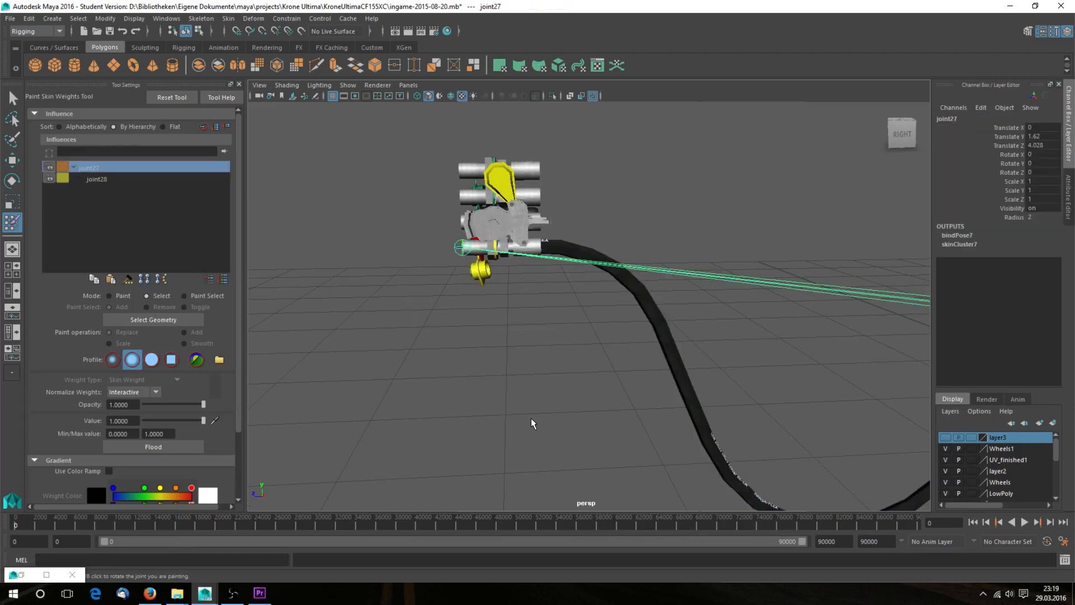
Create an empty display layer for the hose joints
left_click_drag(785, 326, 829, 387, "alt")
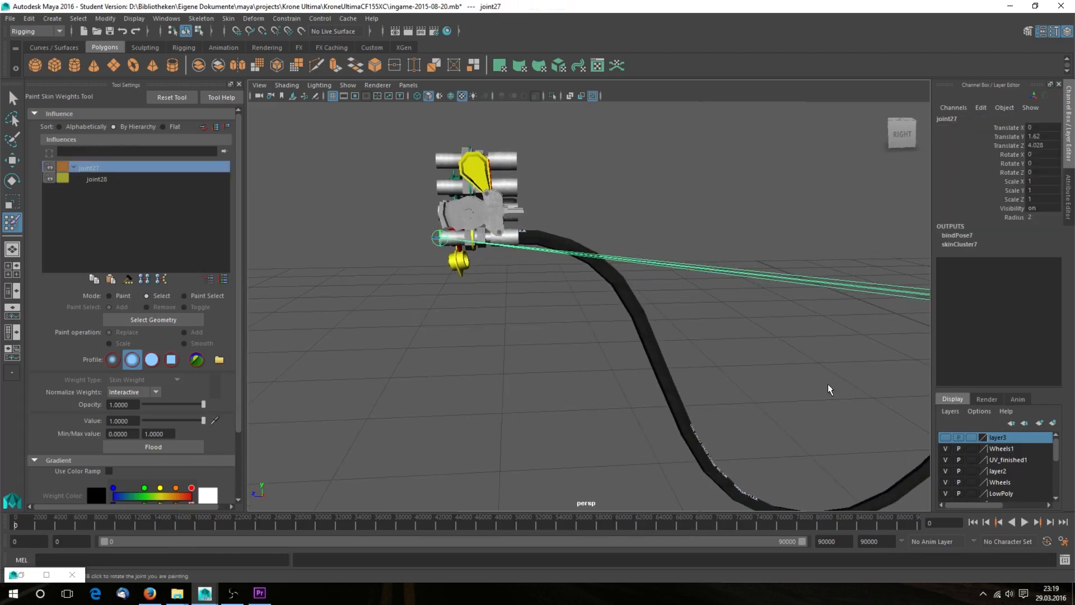
left_click(950, 417)
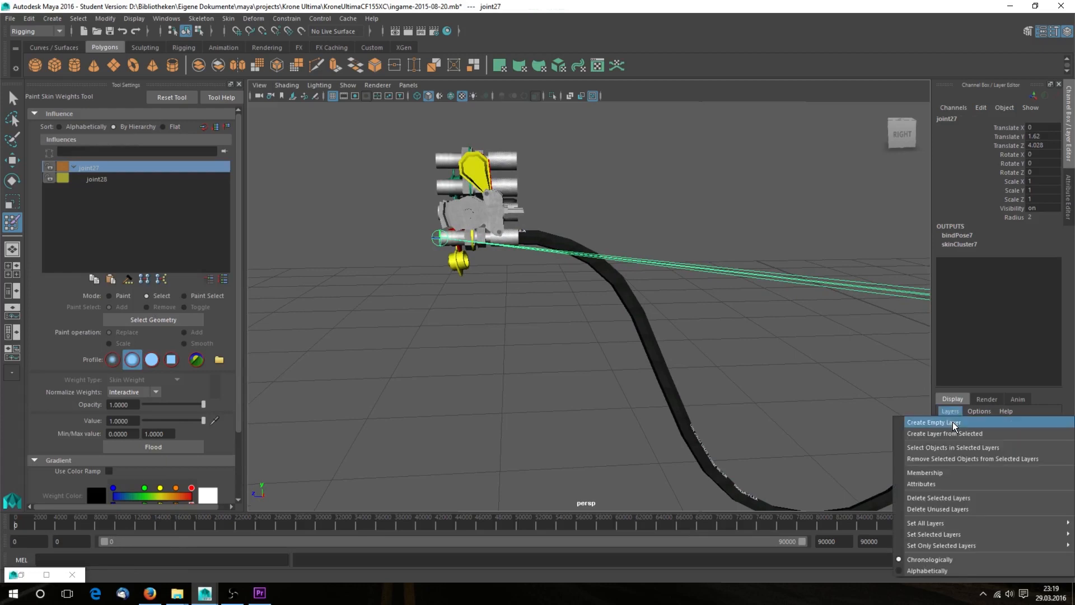
left_click(955, 423)
left_click_drag(758, 415, 736, 400, "alt")
scroll(713, 392, "down", 4)
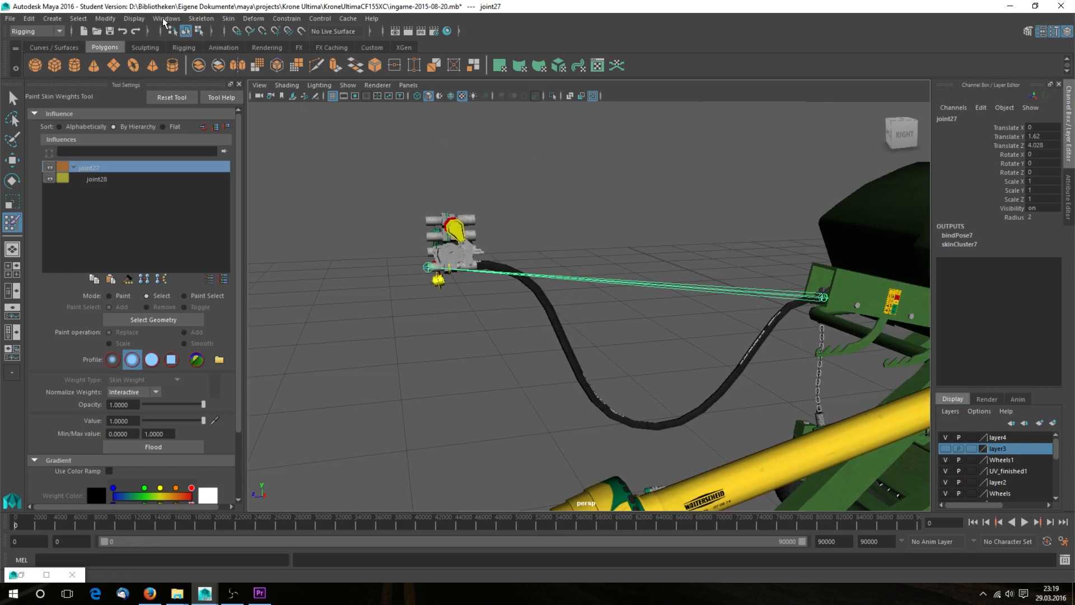
left_click(135, 18)
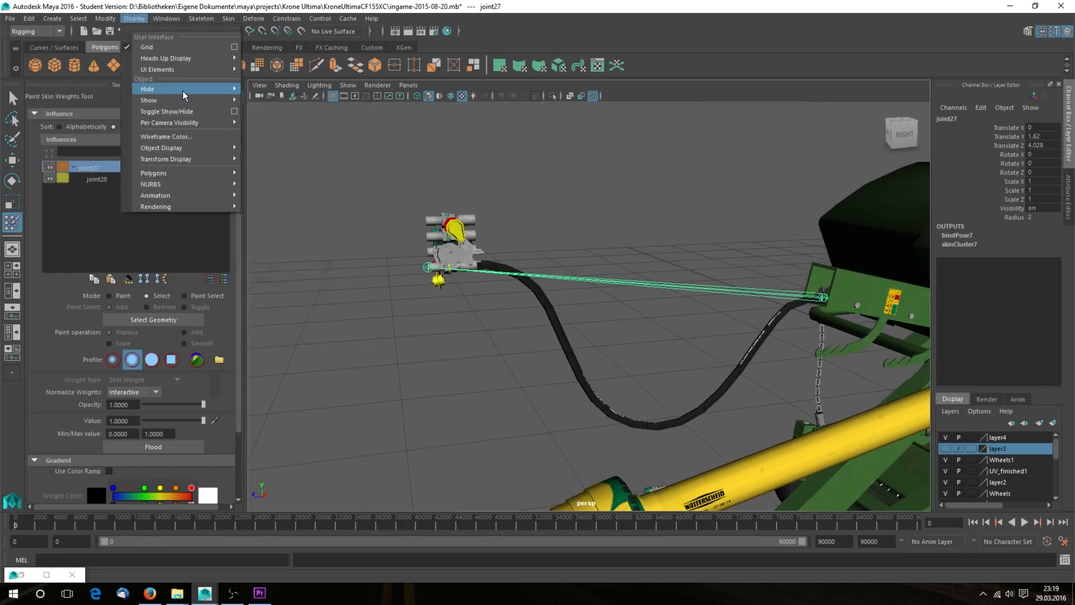
left_click_drag(715, 376, 721, 379, "alt")
scroll(720, 379, "up", 2)
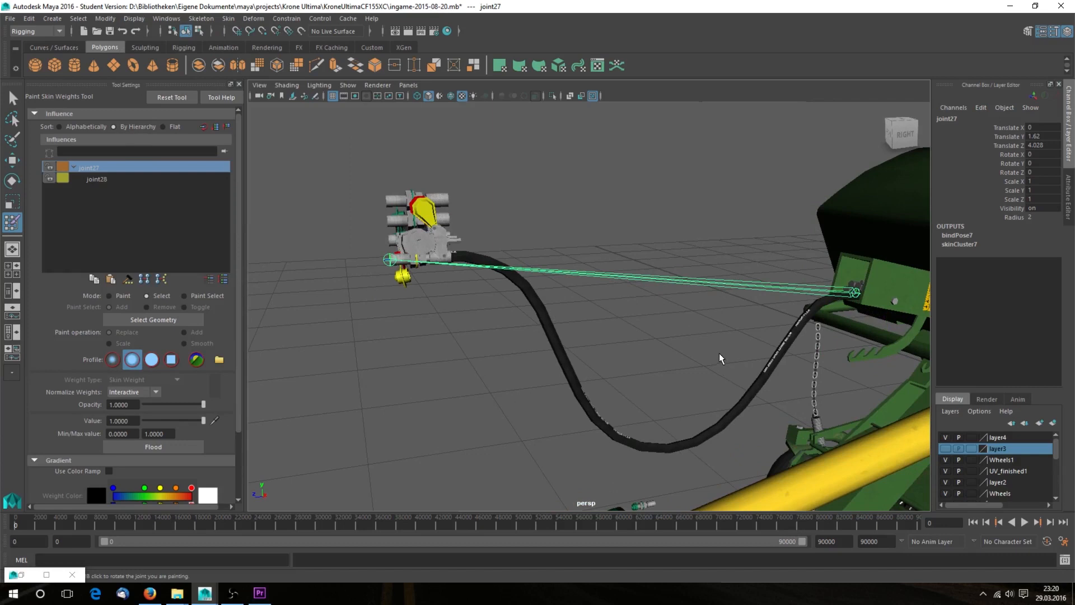
Add joint27 and joint28 to layer4 and hide that layer
left_click(390, 262)
left_click_drag(532, 306, 700, 360, "alt")
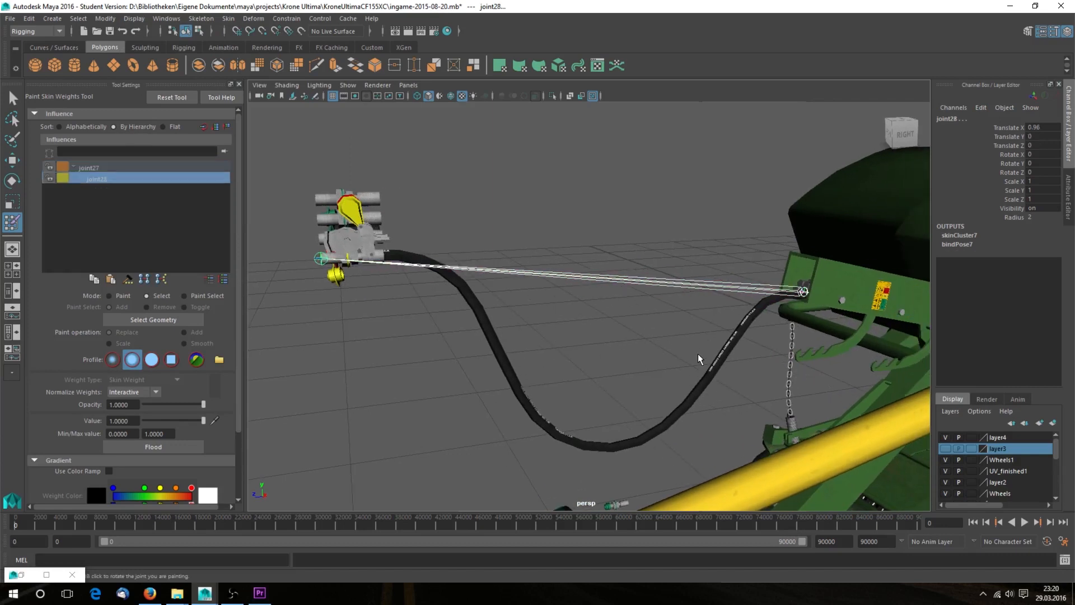
right_click(997, 444)
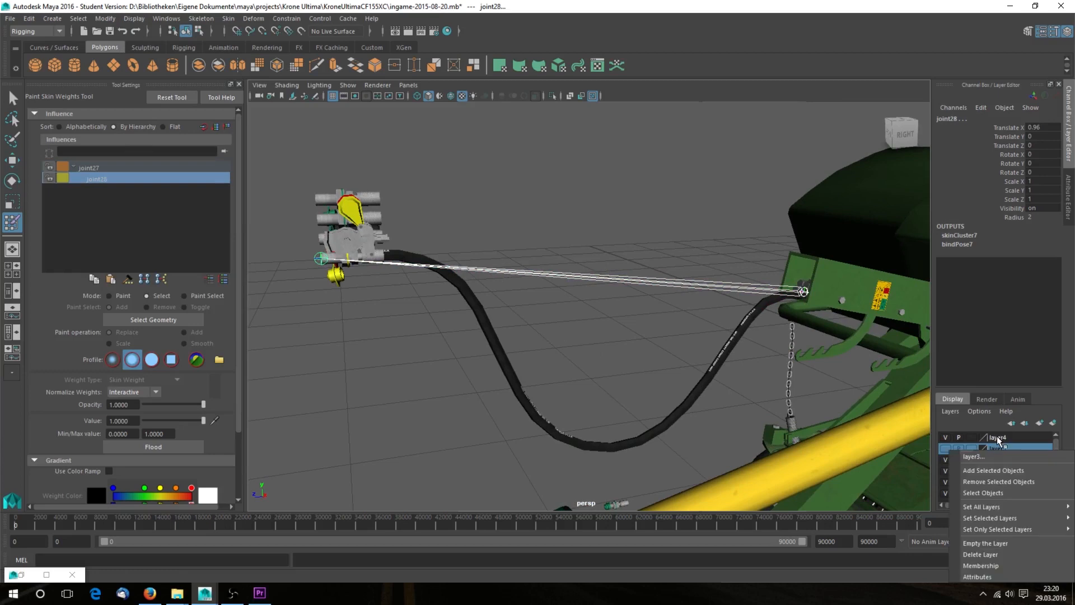
left_click(994, 458)
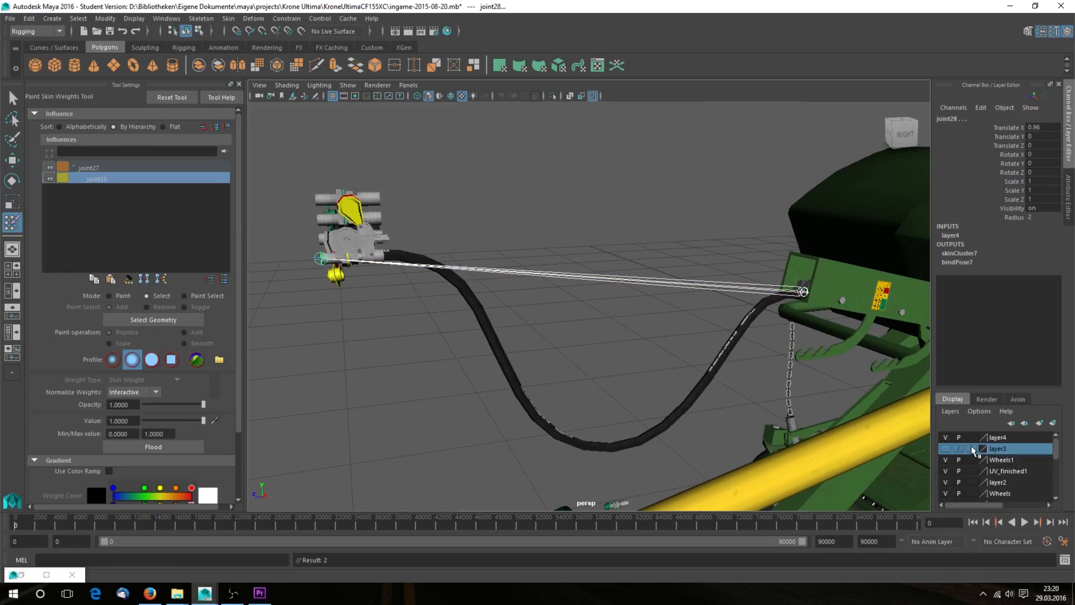
left_click(945, 437)
Reopen Paint Skin Weights on the hose mesh polySurface111 and select all of its coupling's vertices in Select mode
scroll(469, 386, "up", 5)
middle_click_drag(488, 359, 552, 324, "alt")
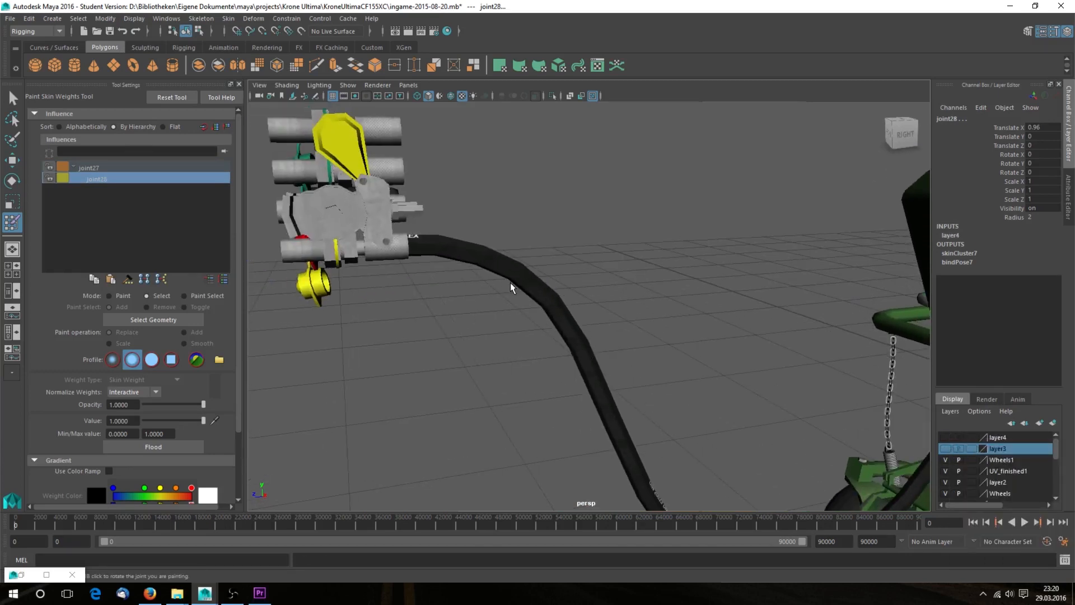
left_click(423, 236)
middle_click_drag(424, 250, 451, 245, "alt")
right_click_drag(465, 248, 435, 228)
left_click_drag(444, 275, 429, 269, "alt")
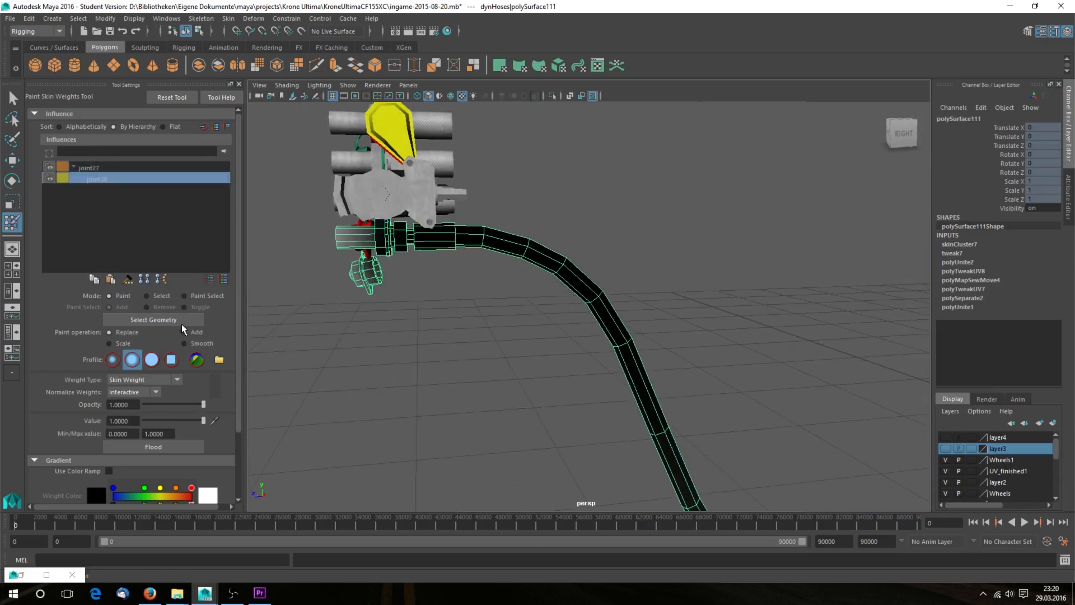
left_click(159, 296)
left_click_drag(307, 193, 466, 367)
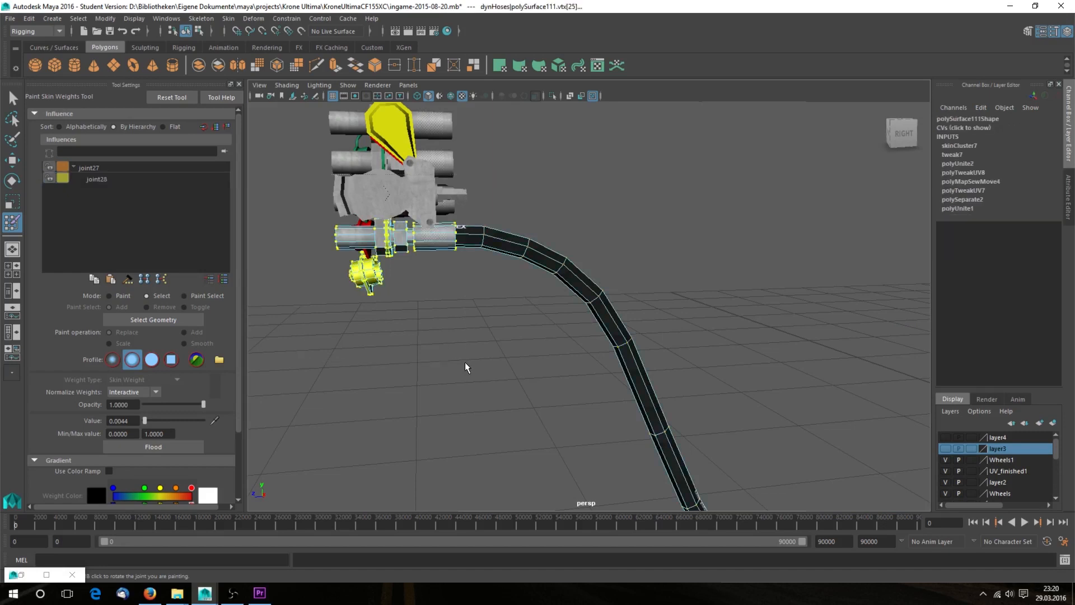
Set joint28's weight to 1 on the selected coupling vertices and to 0 on the hose-end vertices at the baler
left_click(158, 180)
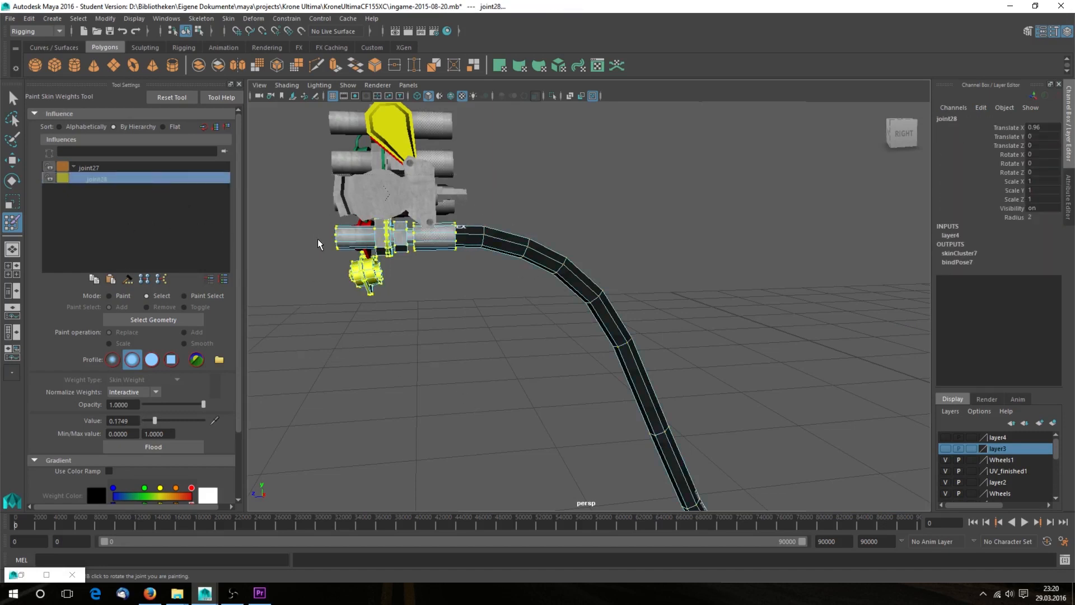
left_click_drag(156, 421, 243, 429)
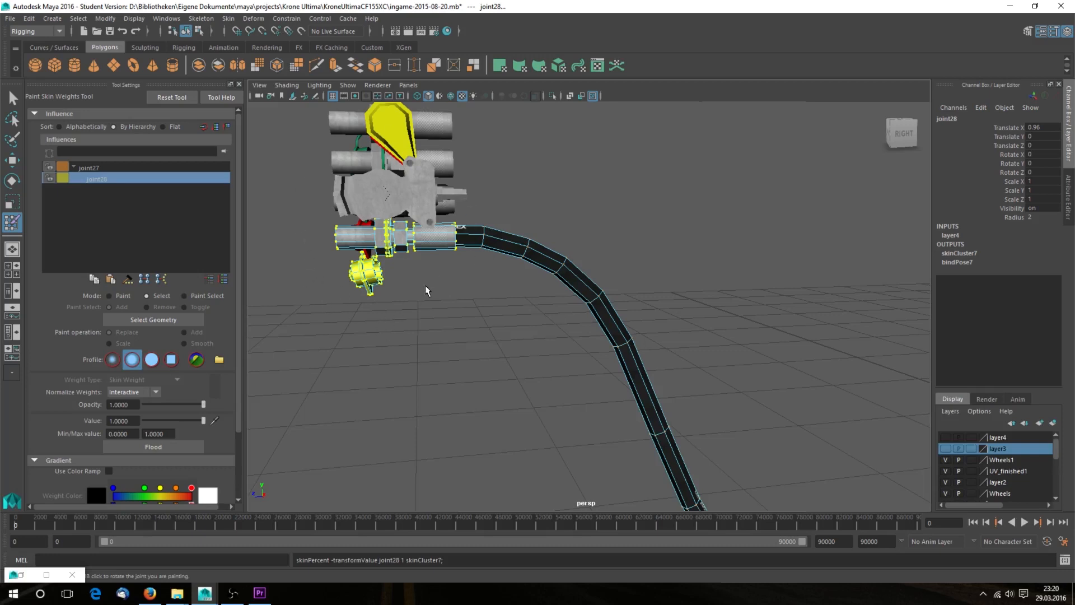
scroll(435, 278, "down", 4)
middle_click_drag(674, 364, 513, 305, "alt")
left_click_drag(692, 301, 671, 299, "alt")
left_click_drag(746, 305, 709, 308, "alt")
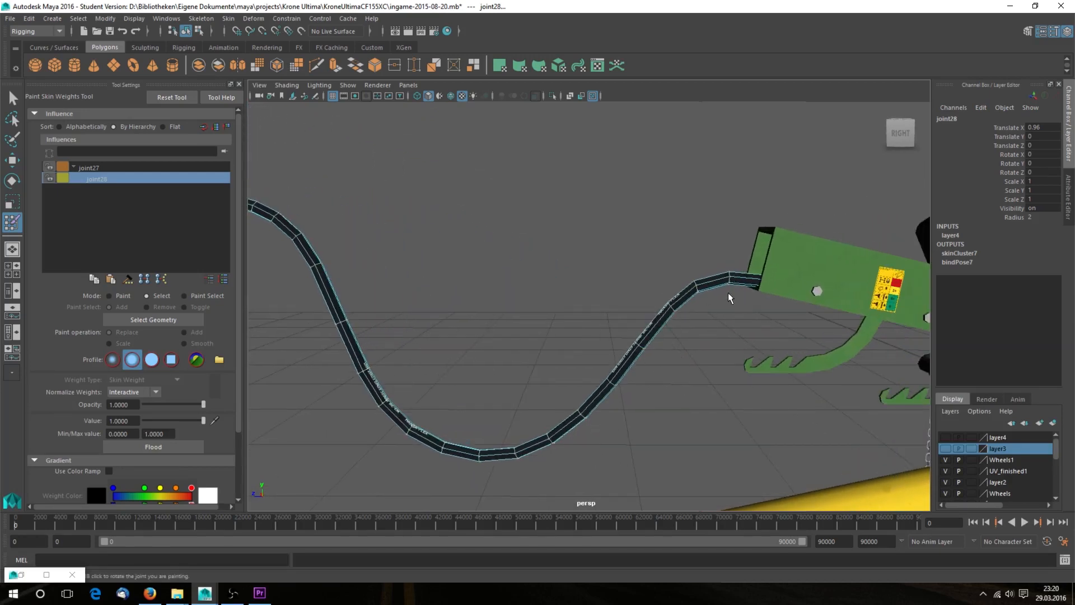
left_click_drag(832, 203, 732, 353)
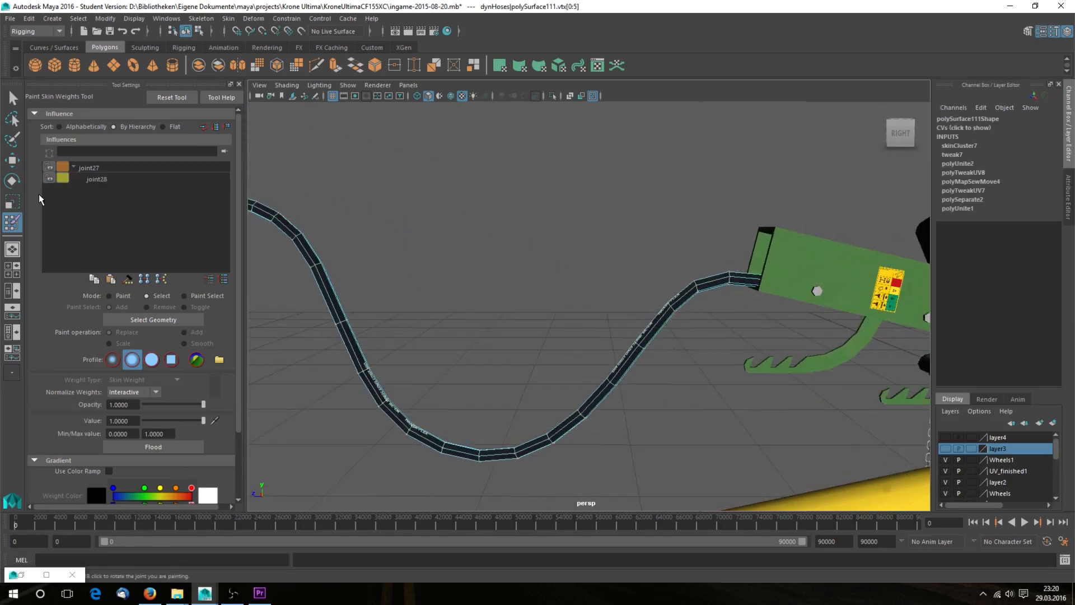
left_click(96, 179)
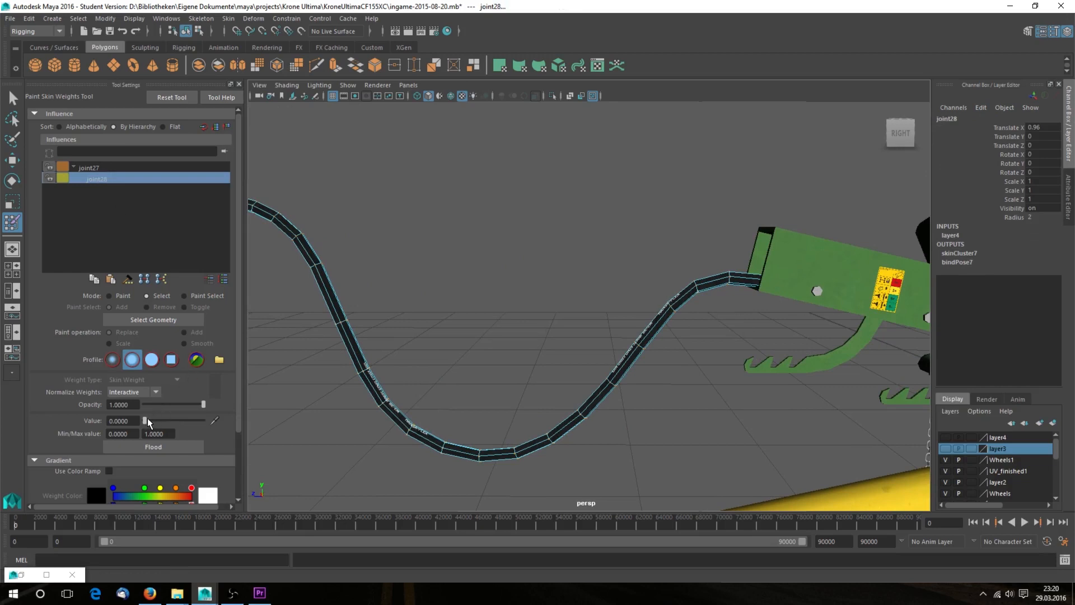
Reselect the hose-end vertices at the baler and give joint27 a weight of 1 on them
middle_click_drag(352, 314, 574, 363, "alt")
left_click(92, 167)
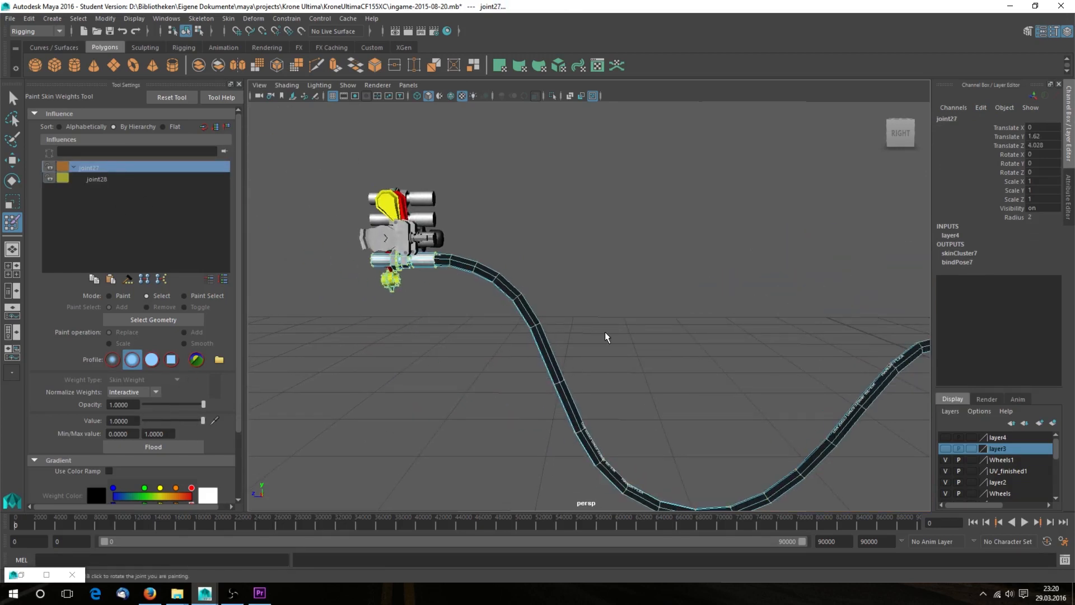
left_click_drag(602, 333, 699, 350, "alt")
middle_click_drag(698, 350, 529, 301, "alt")
left_click_drag(744, 337, 723, 321, "alt")
mouse_move(817, 225)
left_mouse_down()
mouse_move(750, 273)
mouse_move(715, 320)
left_mouse_up()
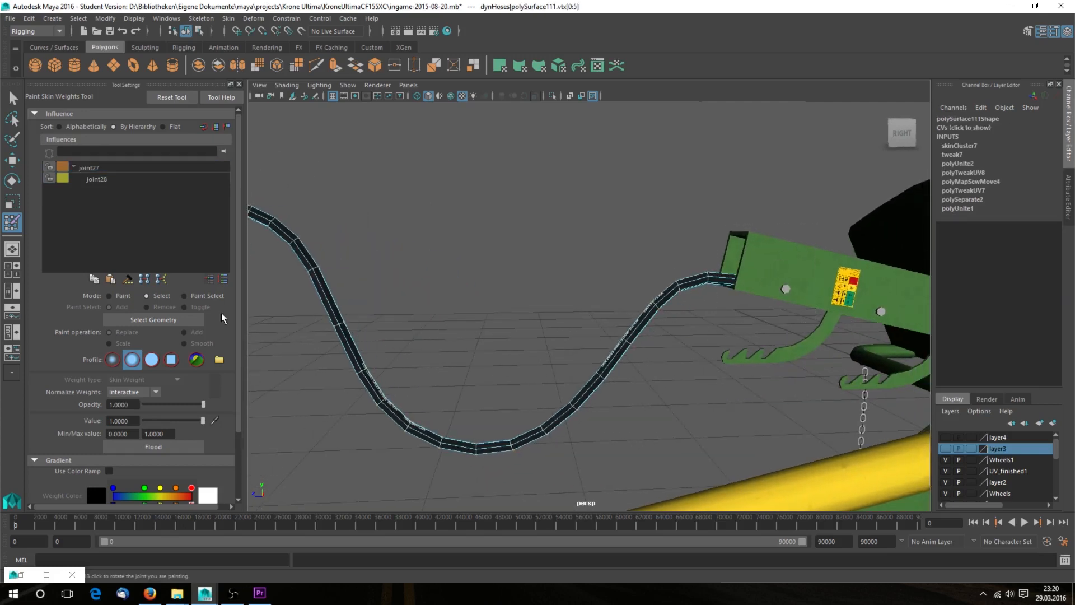
left_click(85, 169)
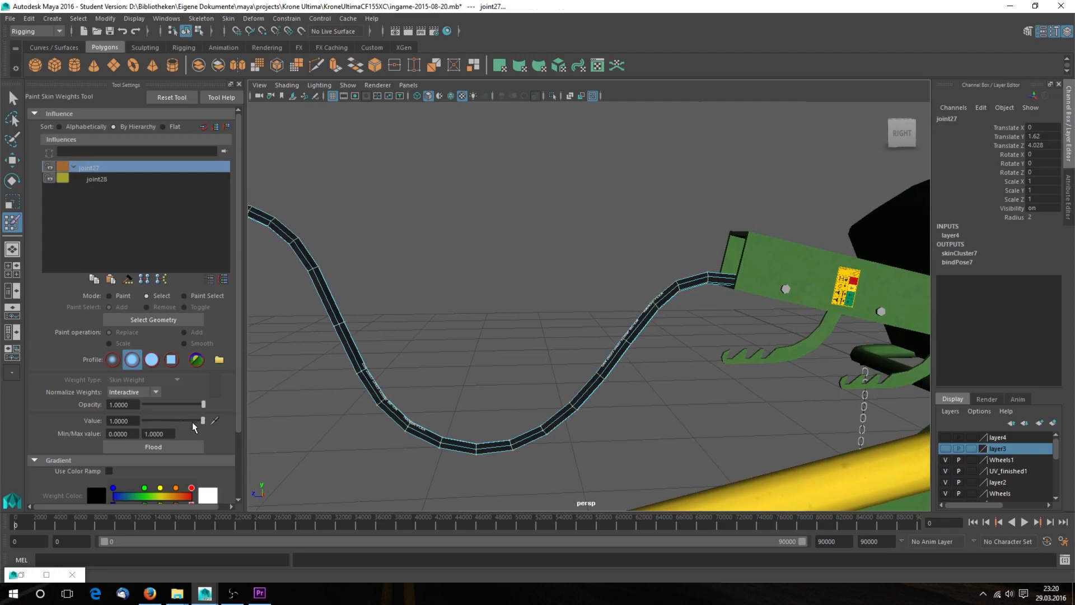
Select the vertices of the hose's coupling again and give joint27 a weight of 0 on them
right_click_drag(724, 295, 435, 277, "alt")
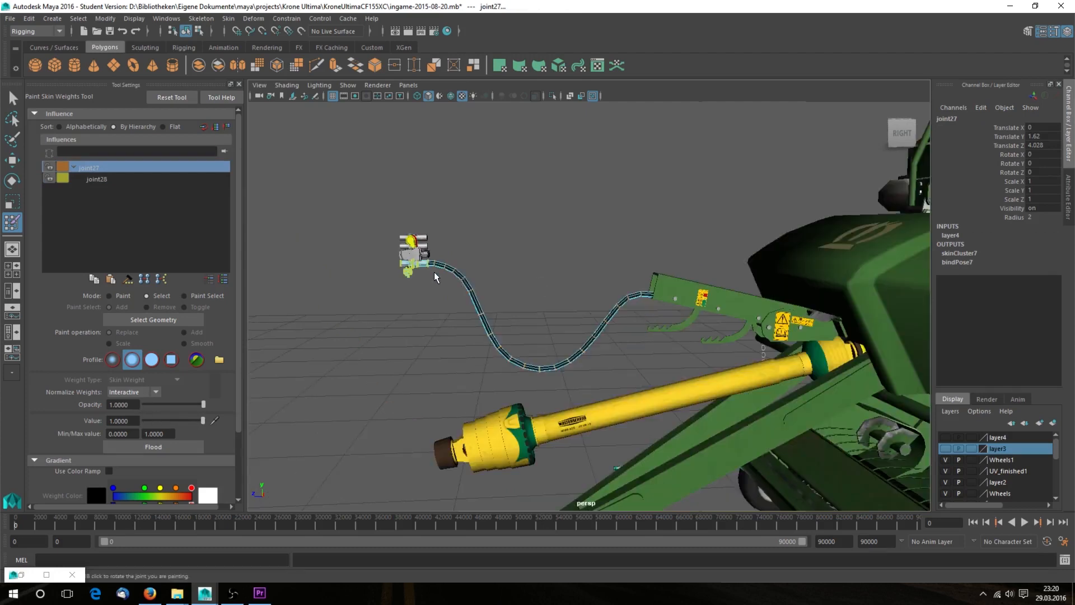
middle_click_drag(434, 277, 588, 344, "alt")
left_click_drag(588, 343, 605, 351, "alt")
right_click_drag(605, 351, 759, 459, "alt")
middle_click_drag(673, 417, 685, 393, "alt")
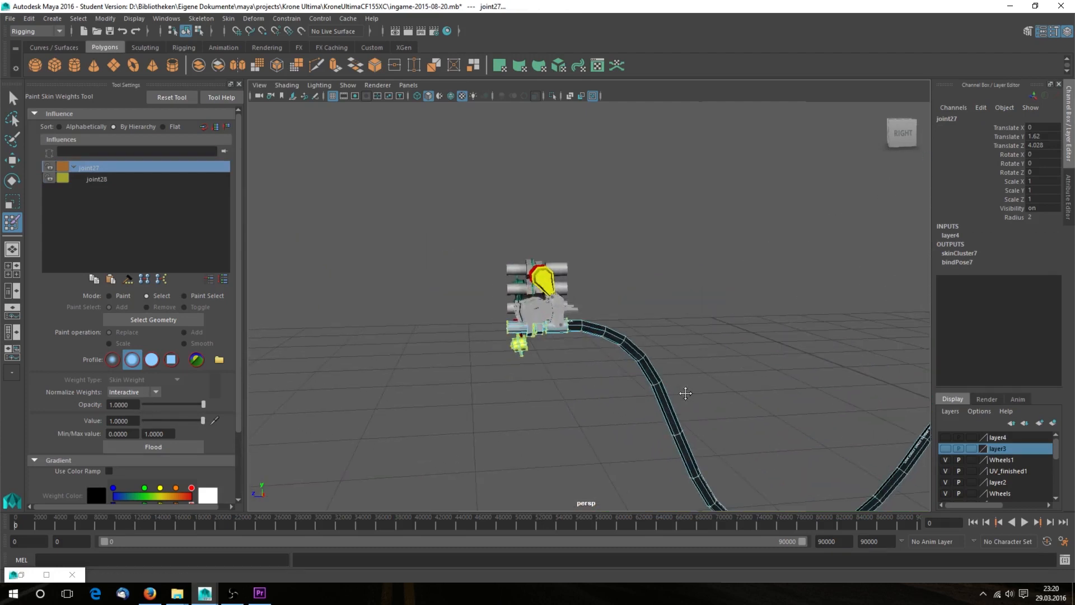
scroll(559, 341, "up", 2)
left_click_drag(431, 262, 567, 423)
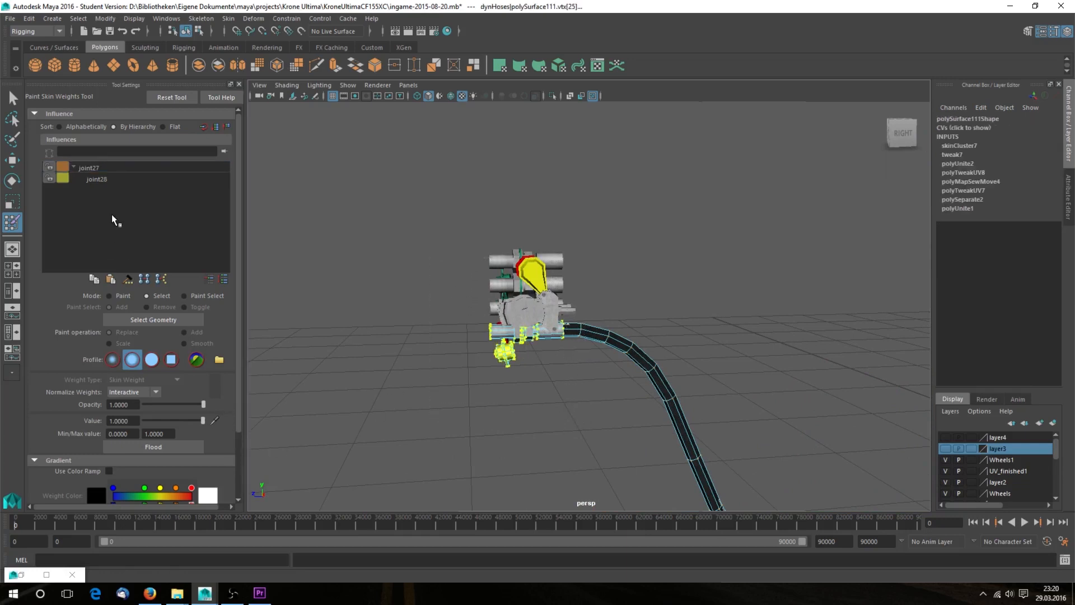
left_click(116, 167)
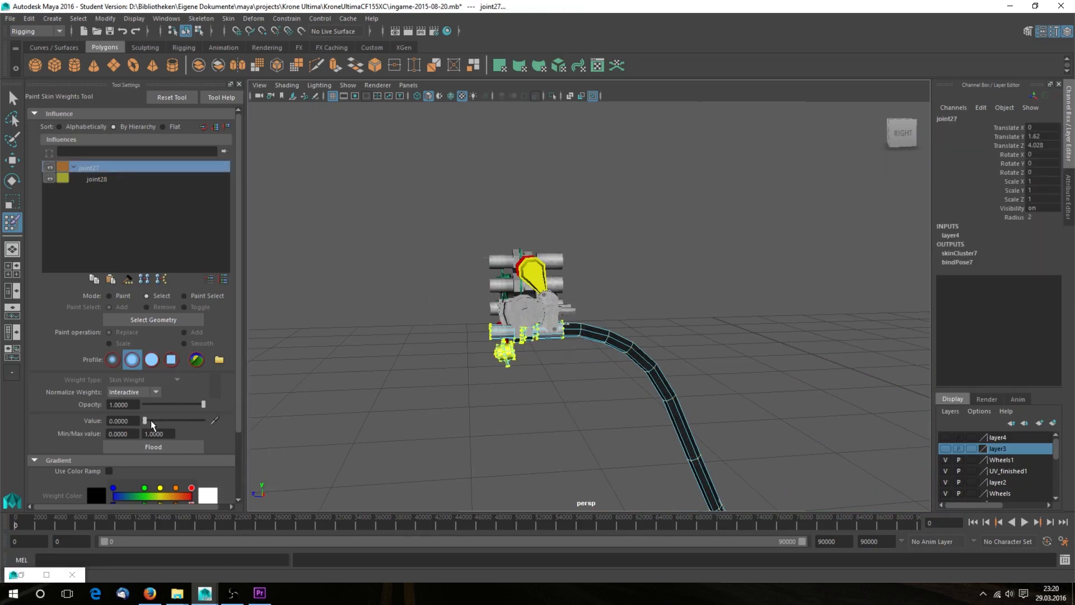
Make layer4 visible so that the hose joints are shown
left_click_drag(572, 384, 619, 389, "alt")
left_click(945, 438)
left_click(462, 295)
left_click_drag(508, 343, 520, 348, "alt")
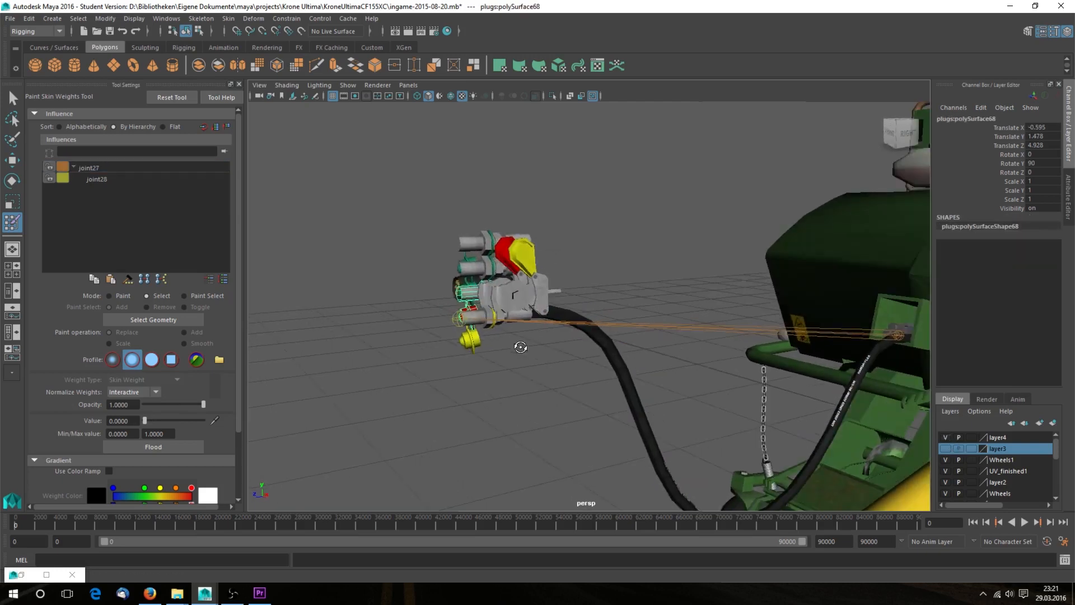
Test the hose's skinning by moving joint28 at the coupling slightly downward, and undo the move
left_click(455, 319)
key("w")
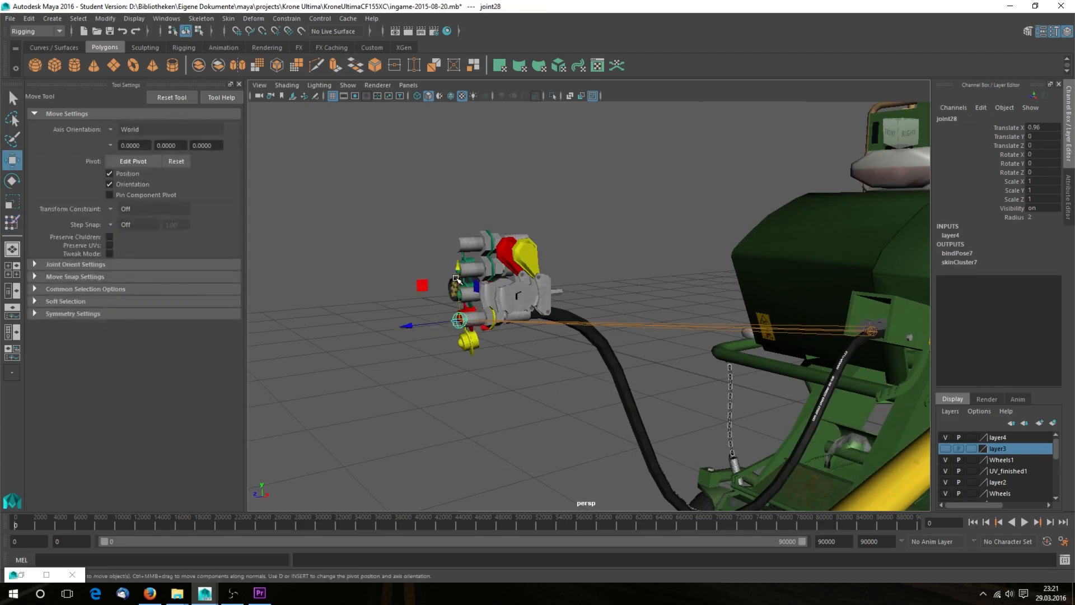
mouse_move(458, 269)
left_mouse_down()
mouse_move(458, 364)
mouse_move(470, 277)
left_mouse_up()
key("t")
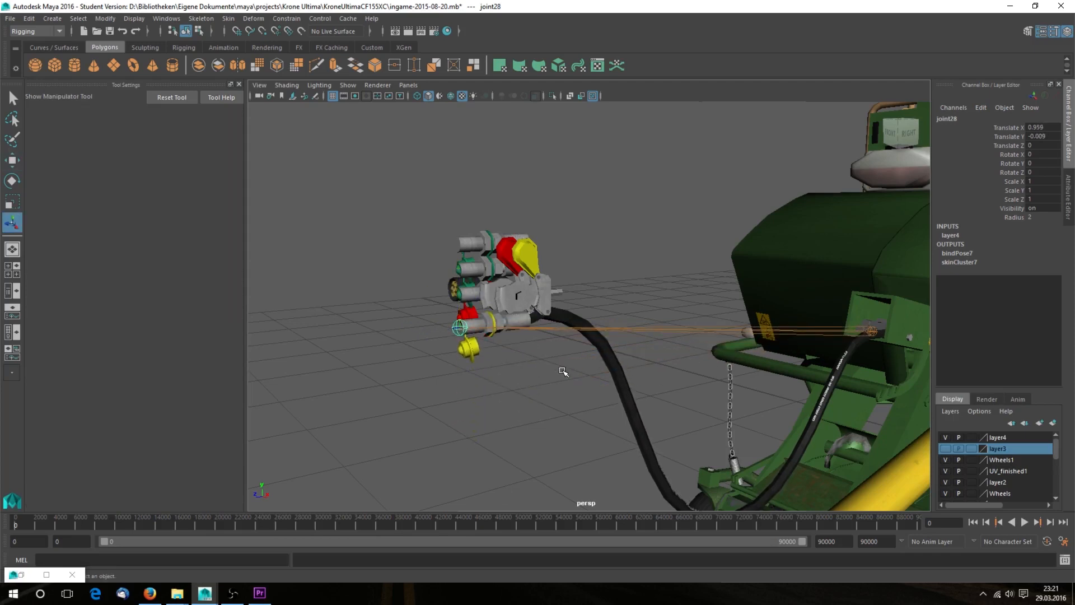
left_click_drag(594, 381, 487, 252, "alt")
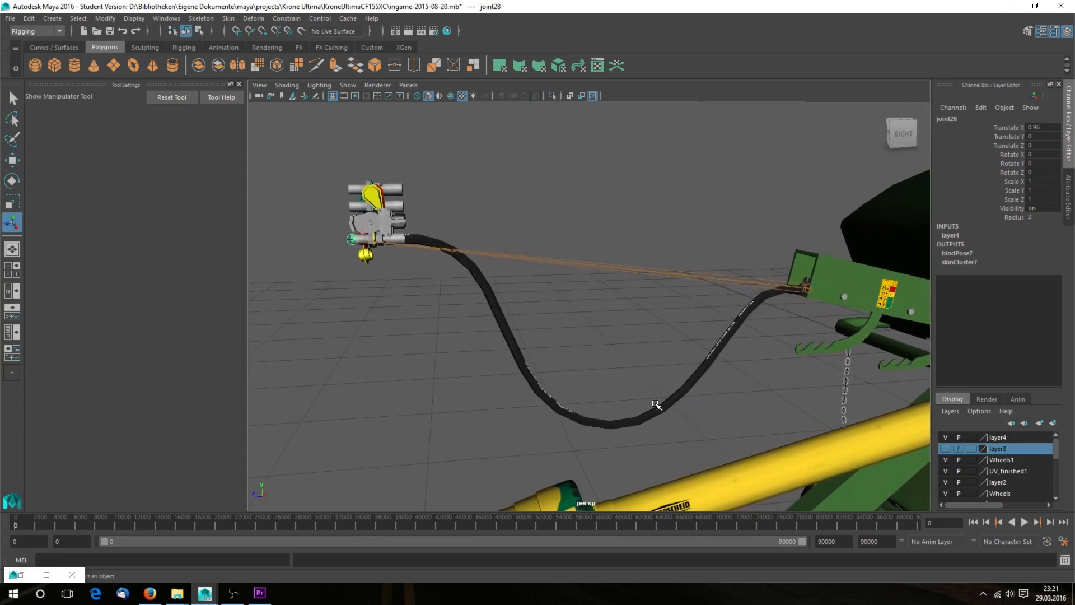
Examine the hose mesh hydraulicYa under dynHoses and its joints hydYa1 and hydYa2 under dynHoseJoints in the scene hierarchy
left_click(493, 310)
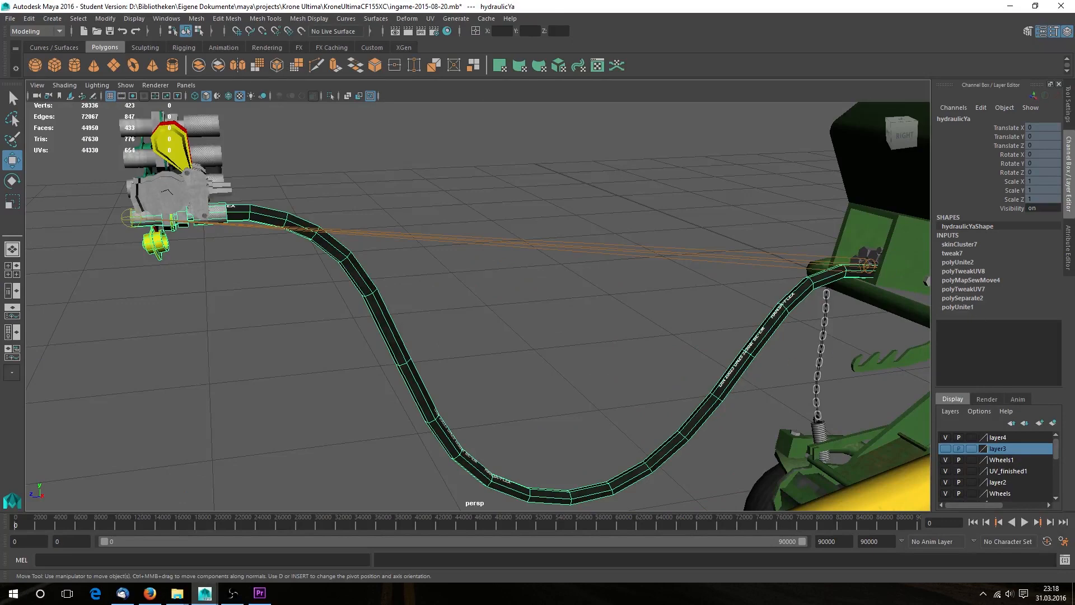
left_click_drag(1074, 51, 426, 72)
left_click_drag(618, 270, 709, 229, "alt")
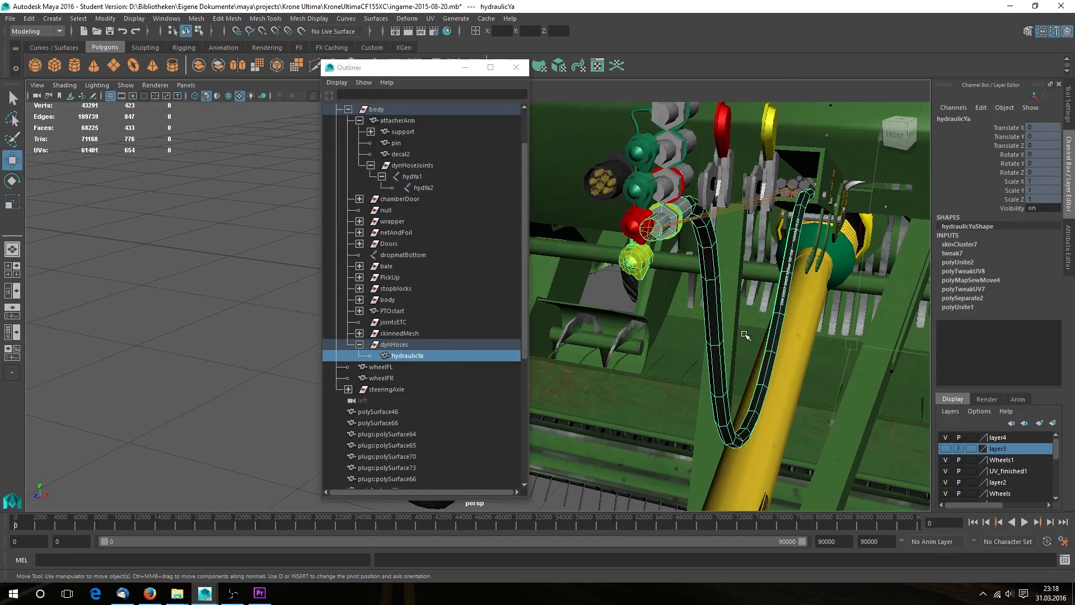
left_click_drag(744, 333, 753, 336, "alt")
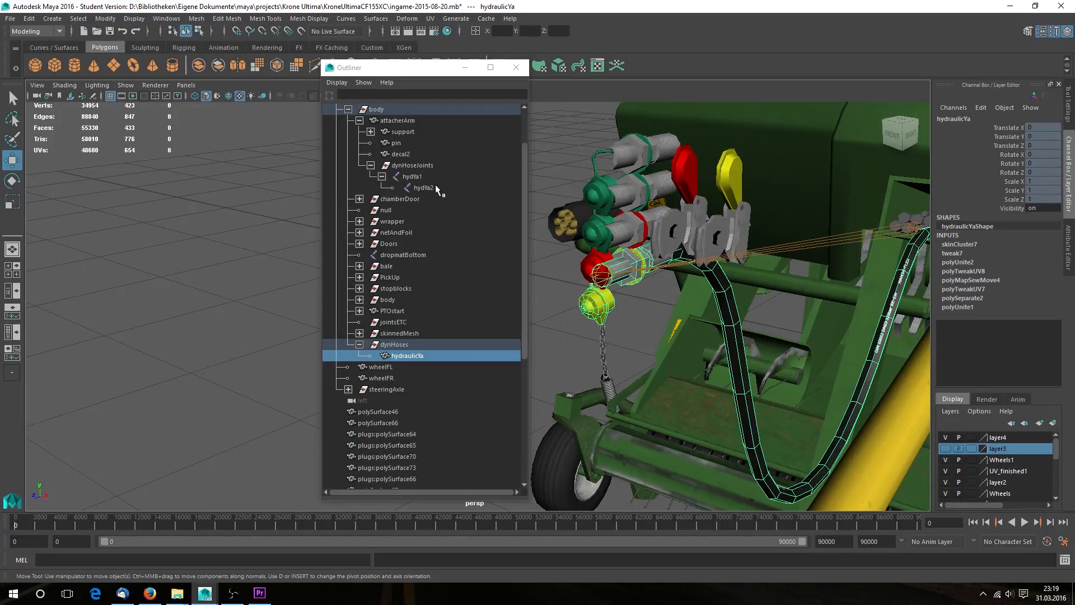
left_click_drag(442, 70, 403, 59)
left_click_drag(724, 165, 743, 176, "alt")
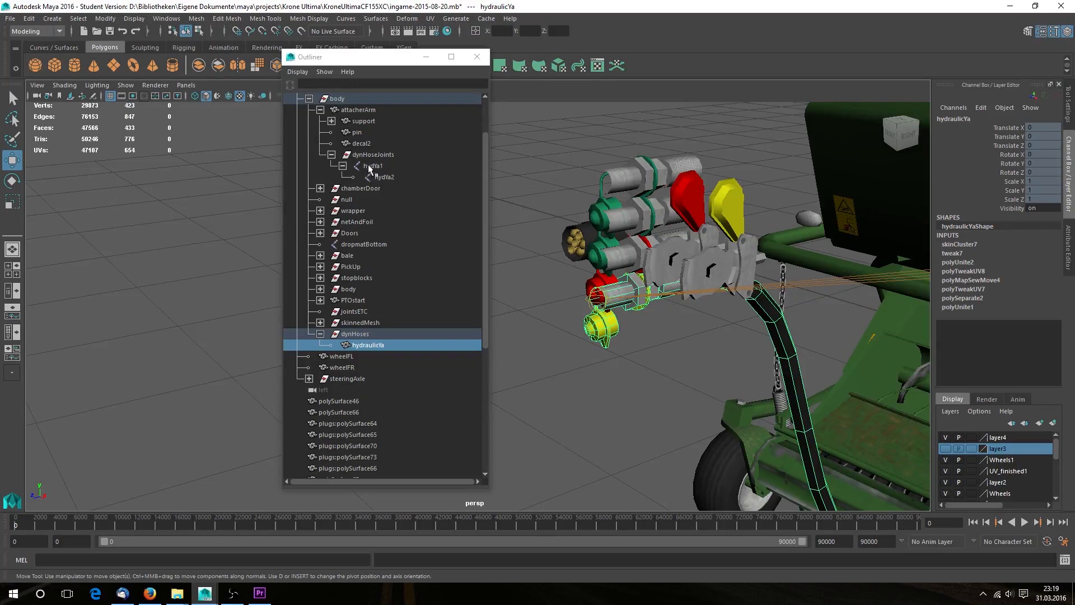
left_click_drag(384, 60, 1074, 64)
Shift the hose guide curve2 along X to a Translate X of 0.014
left_click_drag(711, 241, 664, 284, "alt")
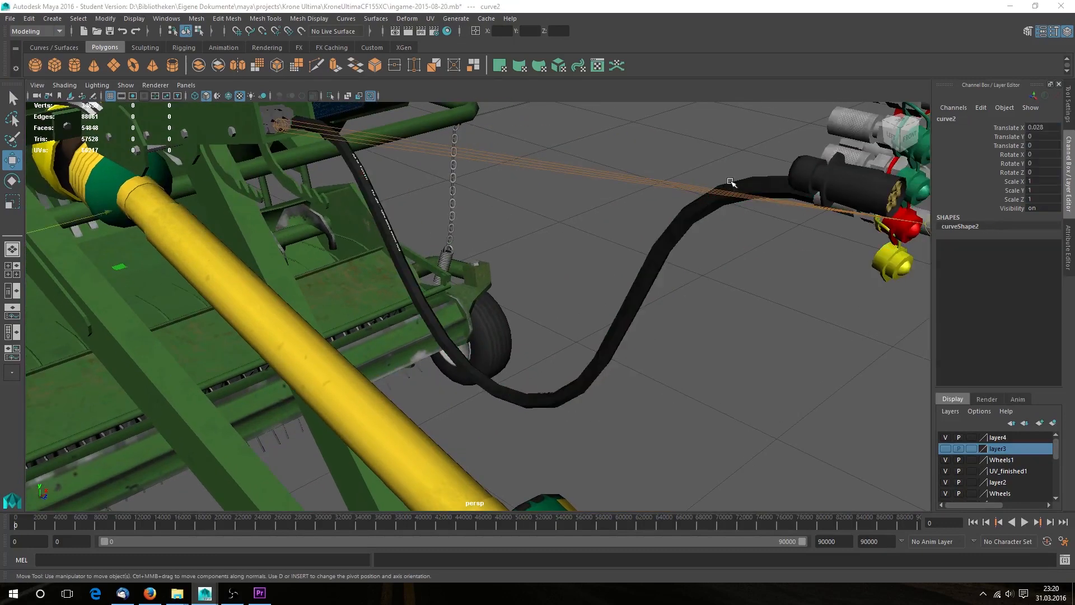
left_click_drag(518, 324, 428, 264, "alt")
left_click_drag(560, 246, 672, 222, "alt")
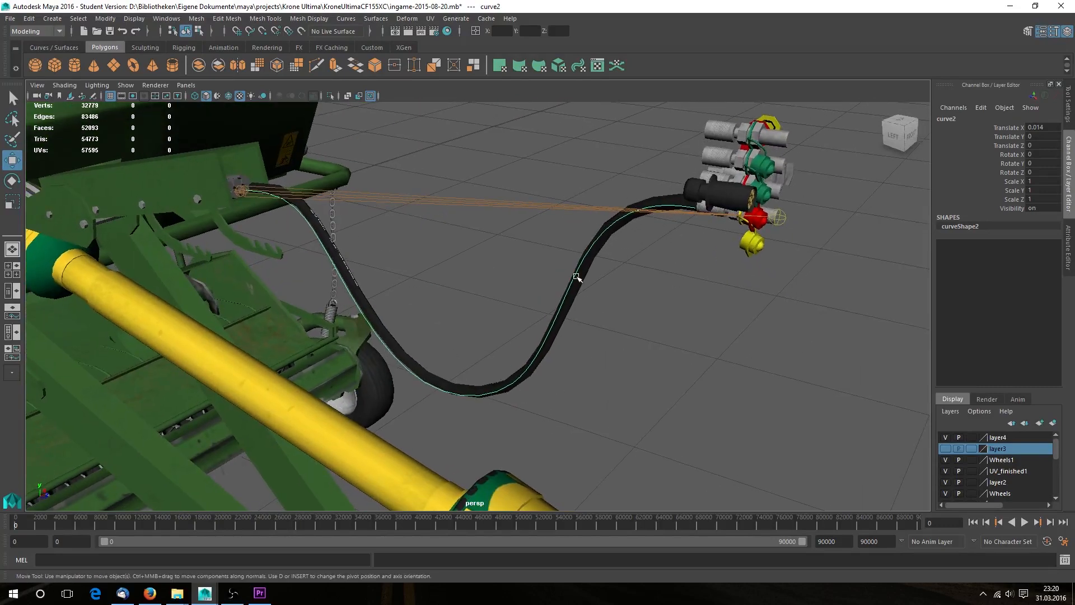
left_click_drag(799, 290, 717, 230, "alt")
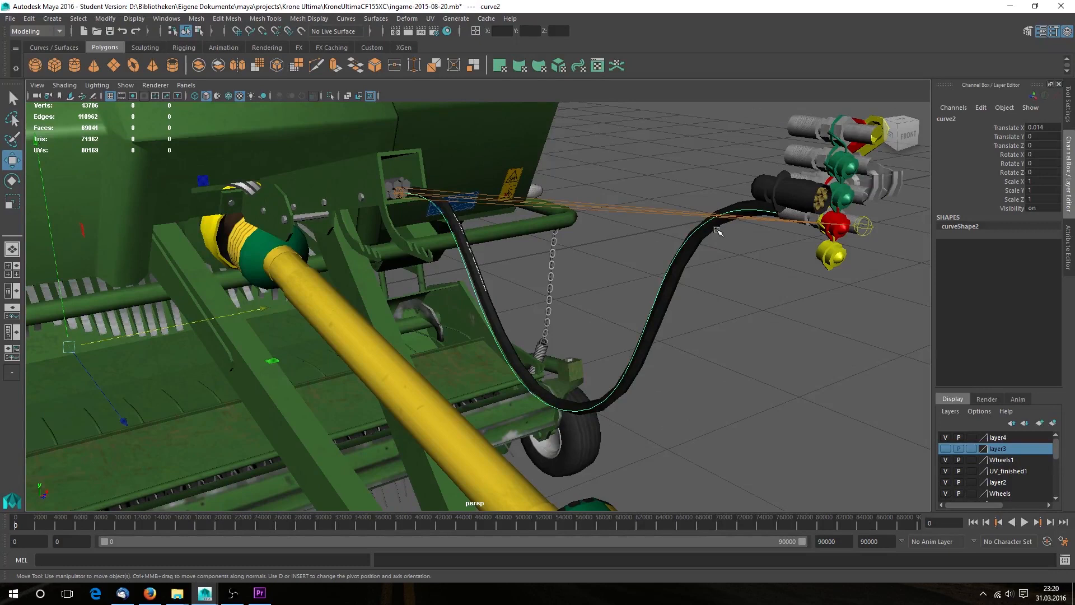
Try to delete the construction history of the skinned hose mesh hydraulicYa
left_click(718, 229)
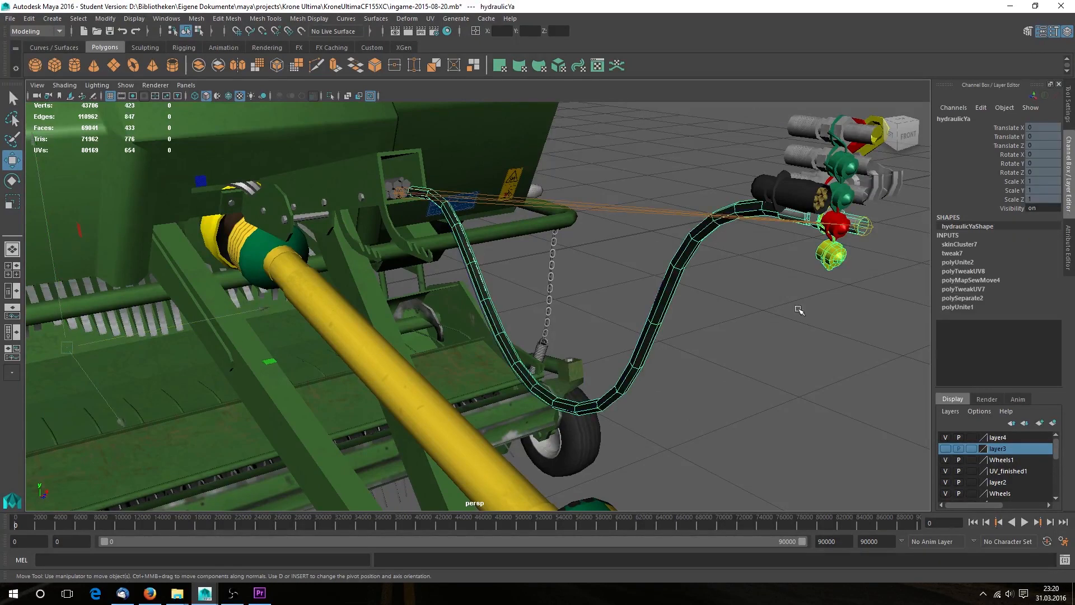
left_click(981, 107)
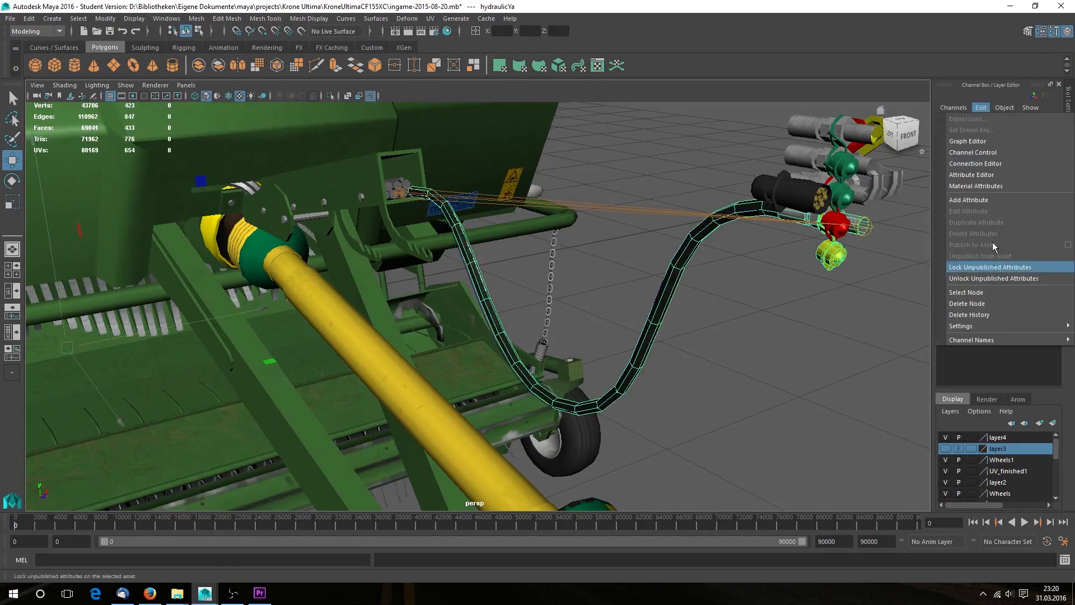
left_click(989, 317)
Inspect the skinned hose and its coupling in the context of the whole baler from several sides
scroll(731, 350, "down", 3)
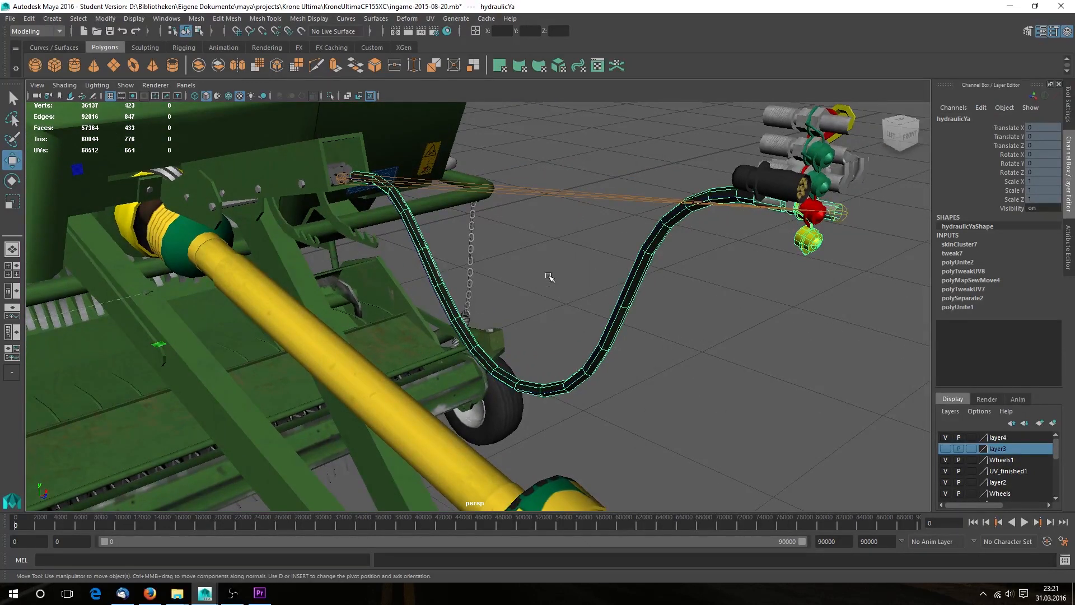
scroll(567, 276, "up", 3)
scroll(633, 278, "down", 6)
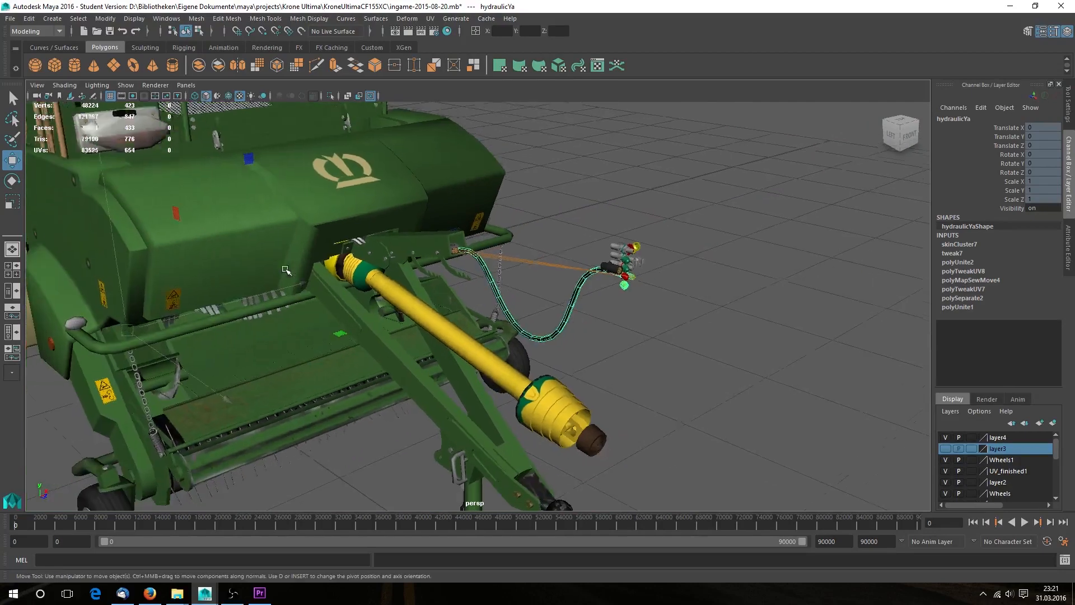
left_click_drag(679, 251, 529, 249, "alt")
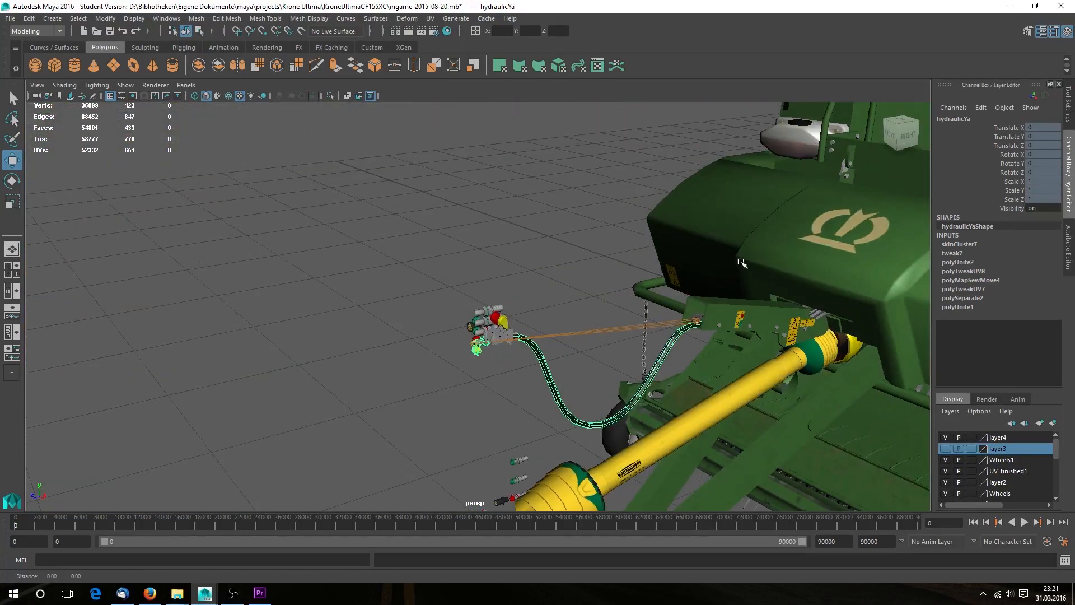
middle_click_drag(741, 262, 576, 216, "alt")
right_click_drag(689, 216, 471, 220, "alt")
left_click_drag(471, 220, 412, 229, "alt")
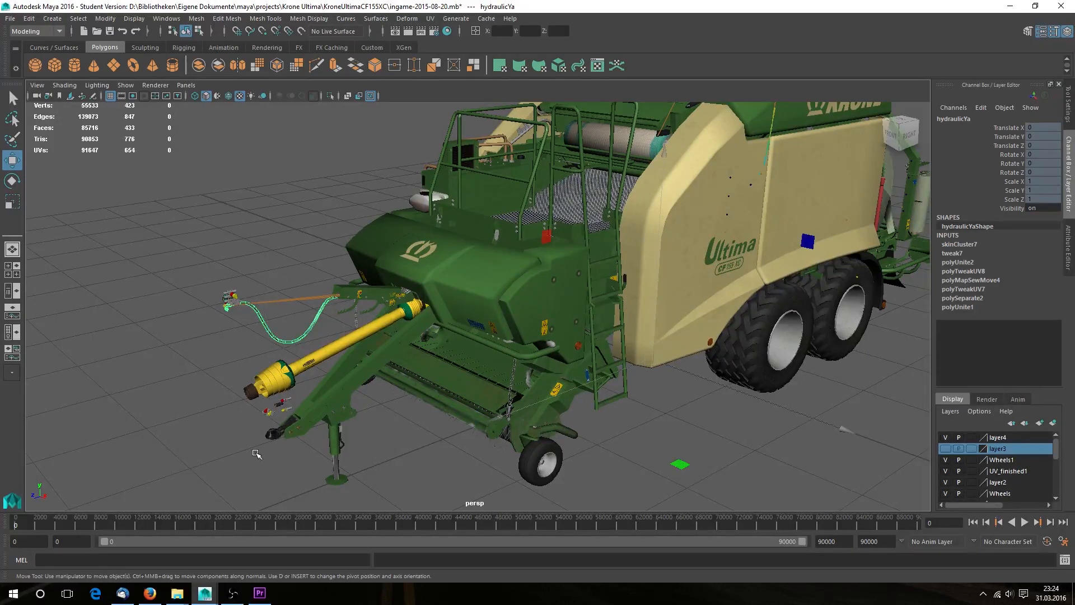
mouse_move(206, 591)
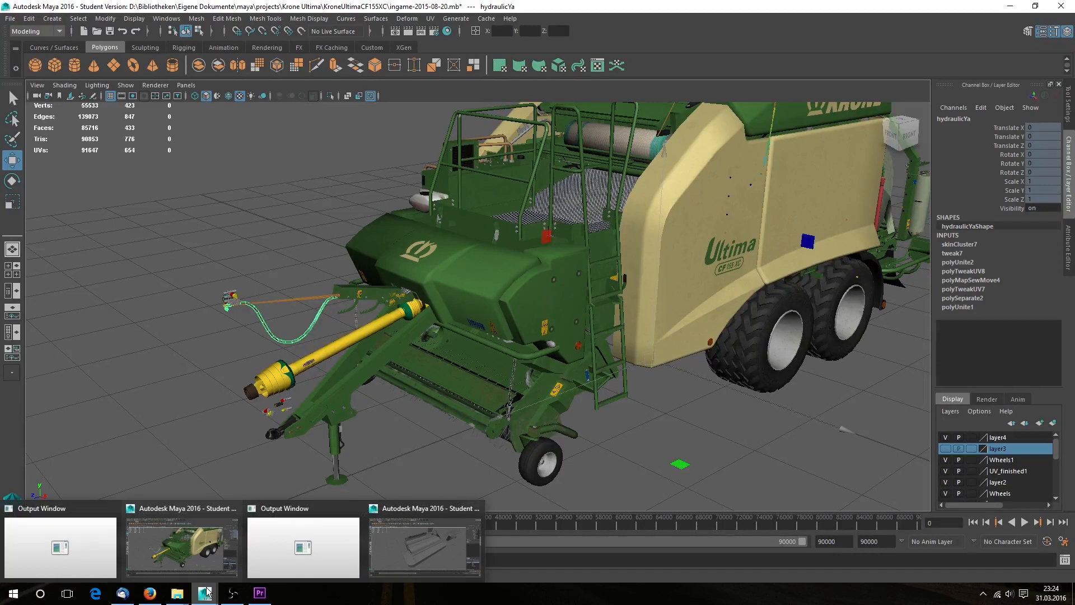